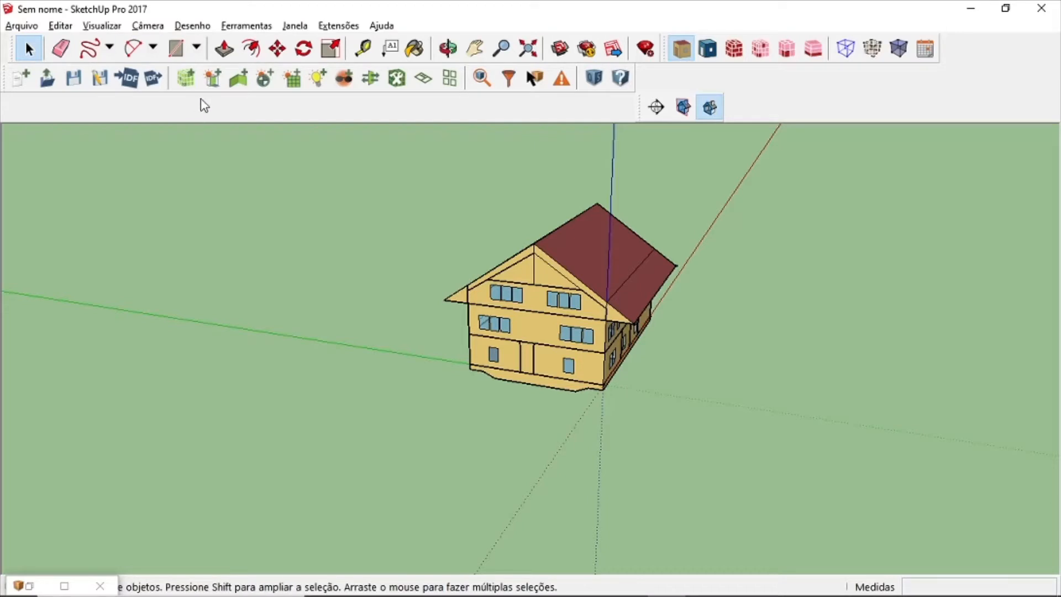
- Place a new shading group at the lower front corner of the roof's eave and open it for editing
click(213, 79)
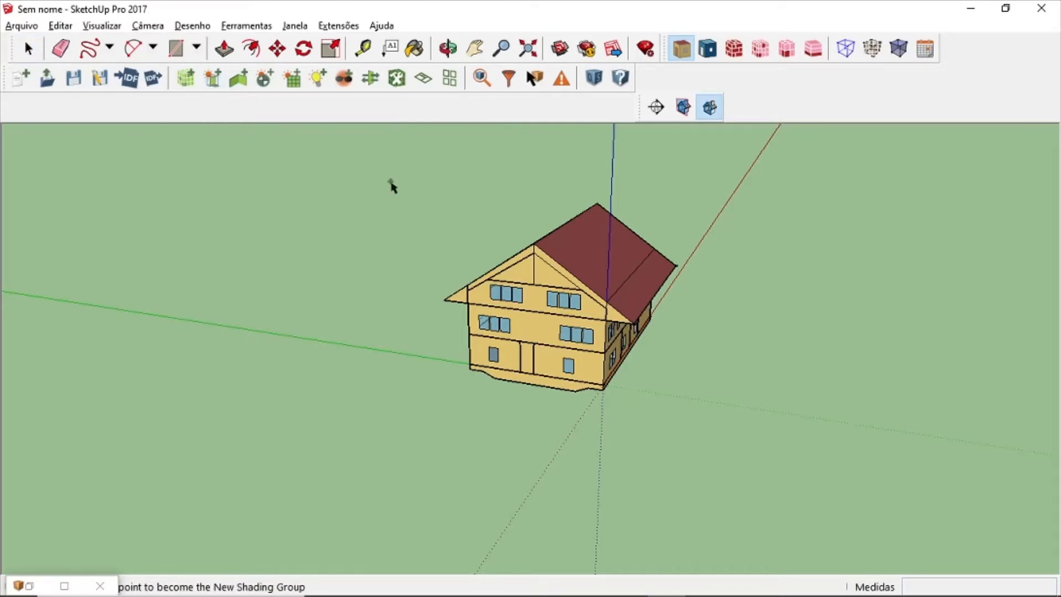
drag(685, 358, 615, 417)
scroll(641, 401, up, 2)
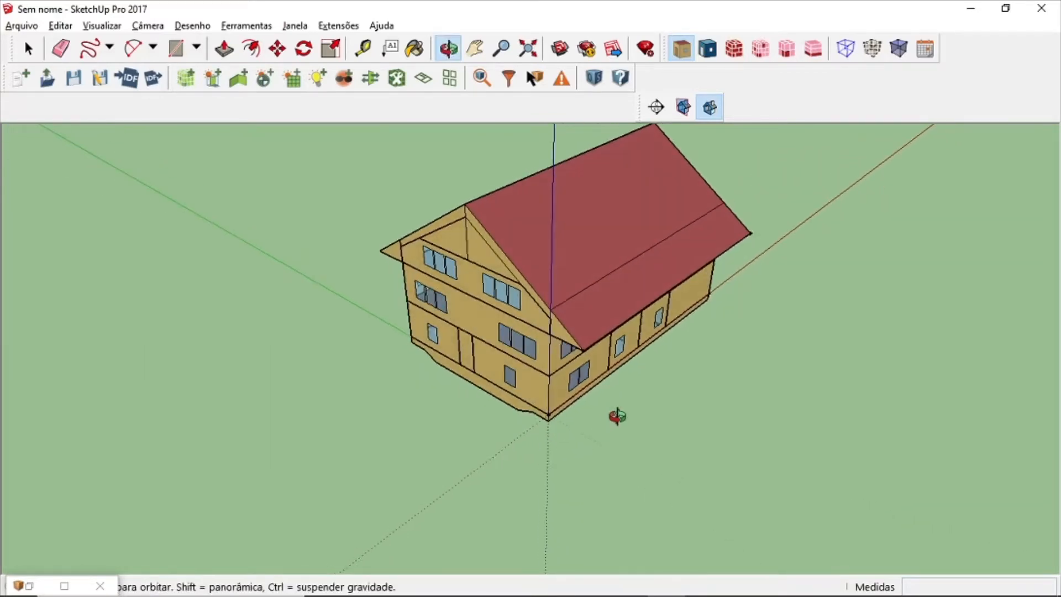
scroll(615, 355, up, 4)
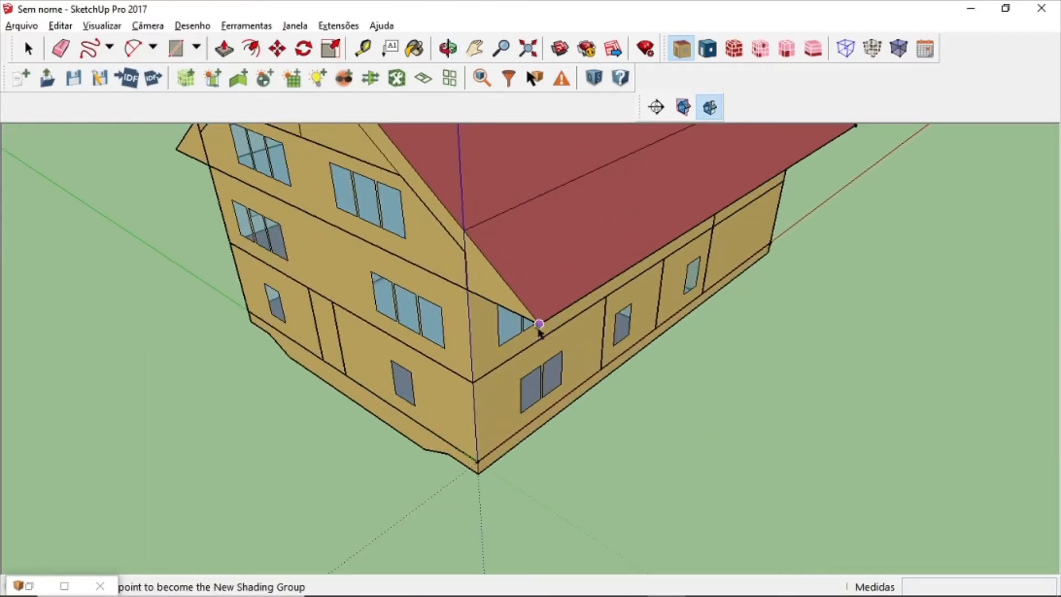
click(538, 324)
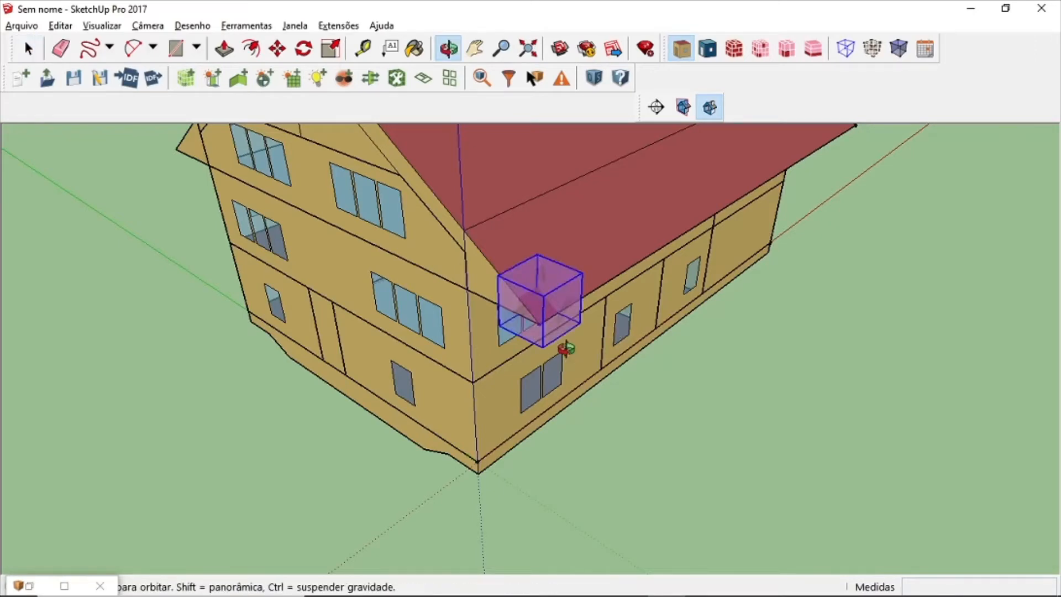
drag(566, 349, 605, 402)
scroll(625, 313, down, 2)
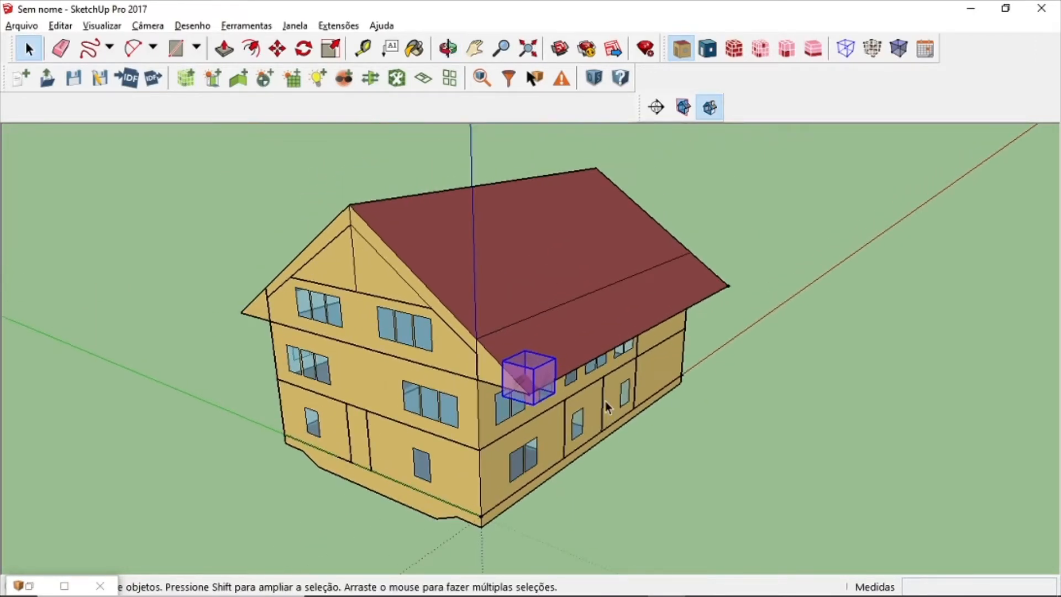
key(Return)
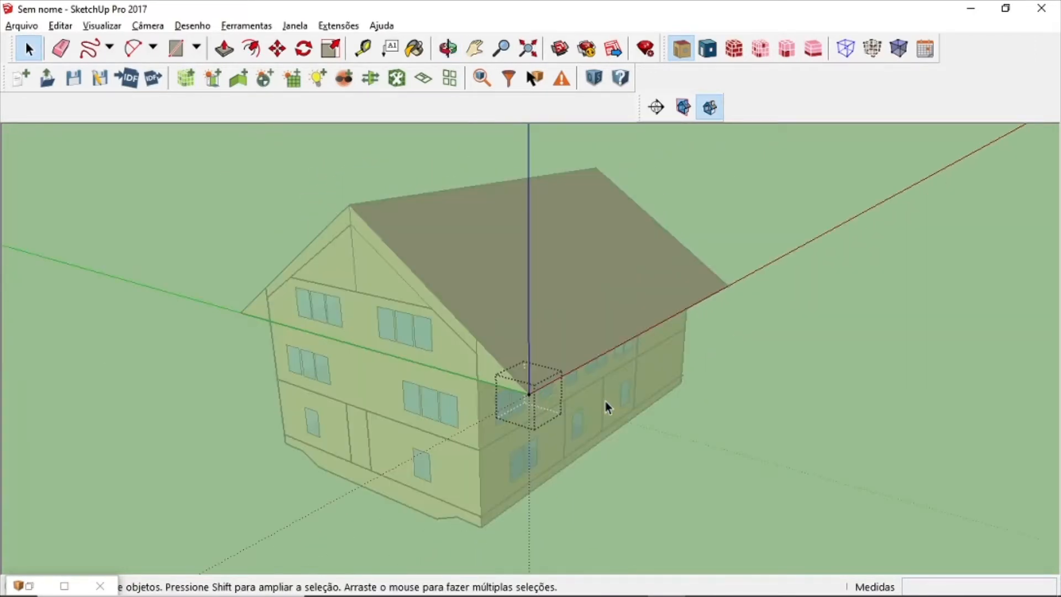
- Draw a four-sided overhang surface 72' long along the roof's eave with the Line tool, and leave the shading group
click(115, 51)
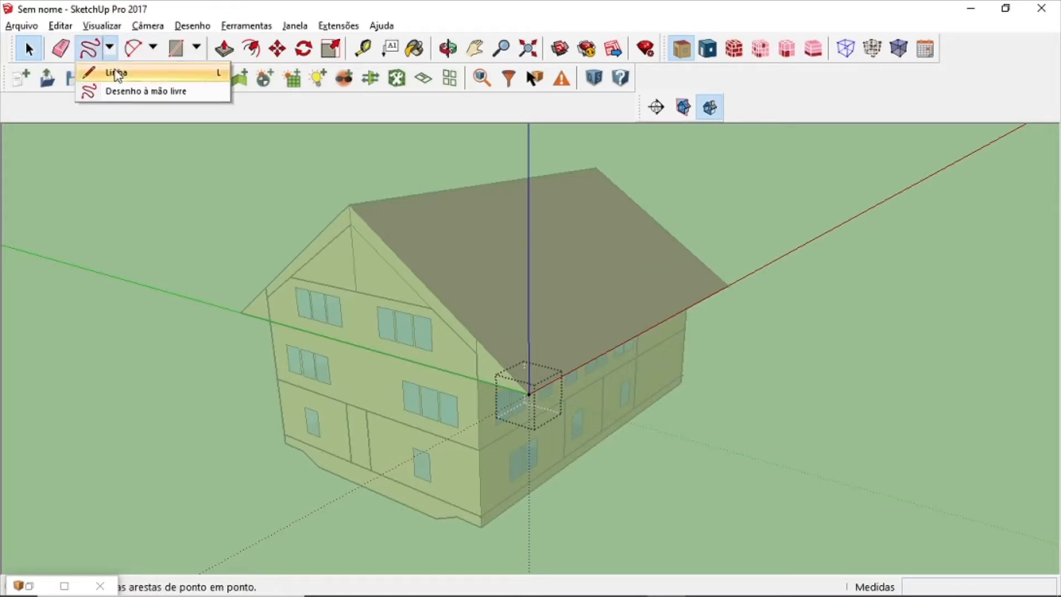
click(109, 73)
scroll(539, 421, up, 2)
click(524, 384)
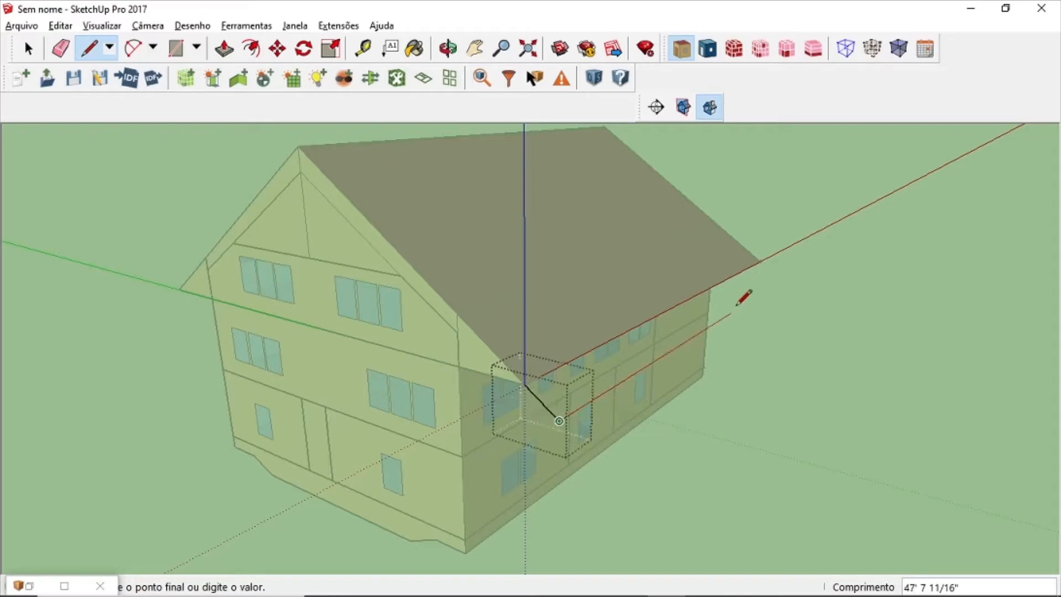
drag(770, 275, 533, 378)
drag(760, 431, 745, 410)
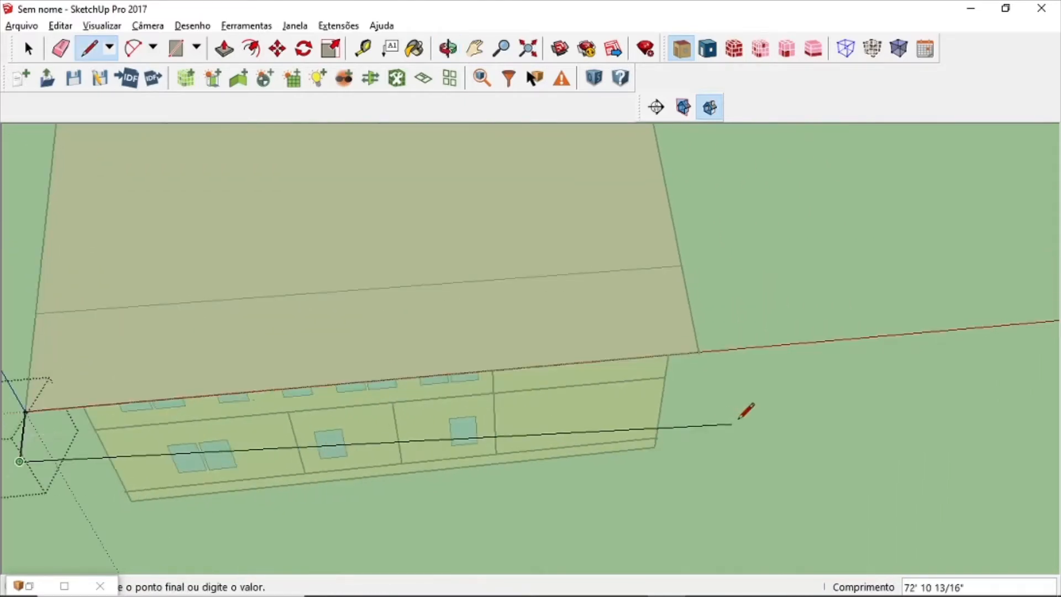
click(709, 396)
click(698, 351)
drag(698, 351, 512, 355)
click(402, 357)
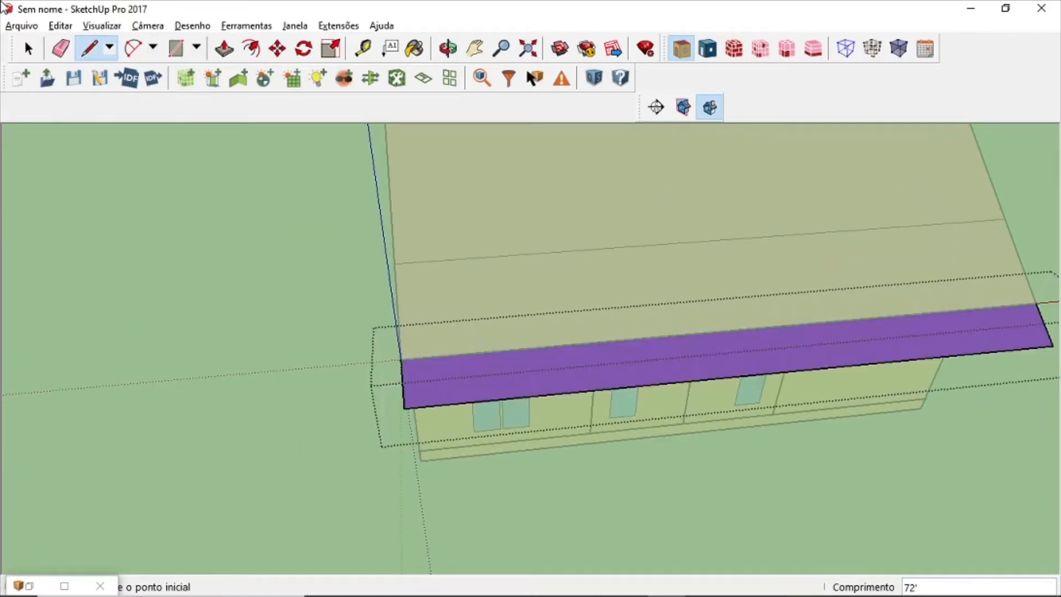
click(28, 49)
drag(194, 260, 387, 199)
click(820, 366)
scroll(820, 381, down, 3)
drag(772, 403, 554, 352)
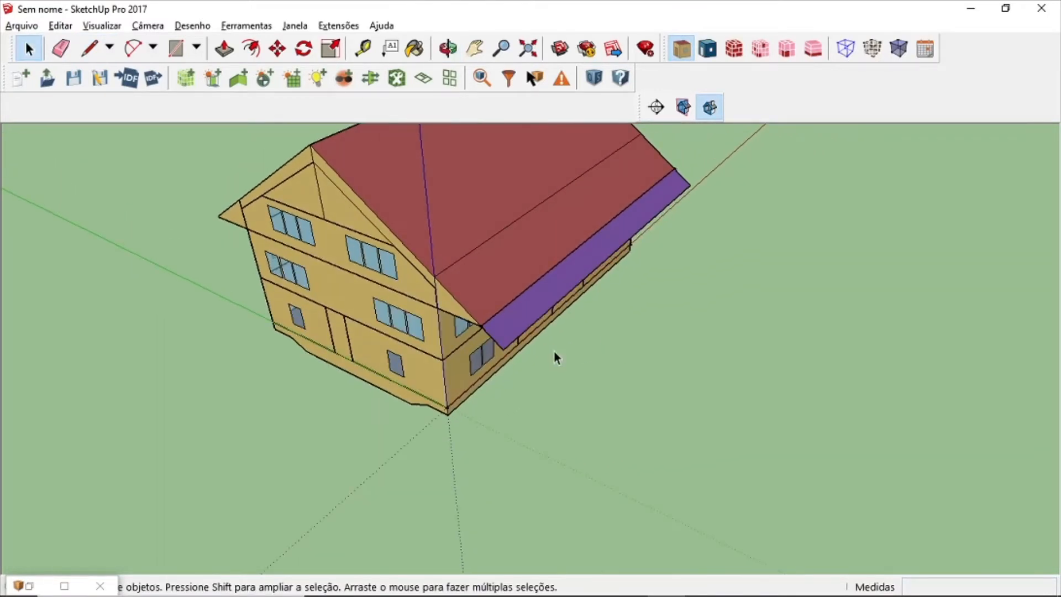
- Place a new shading group on the ground beside the far long side of the house and open it for editing
scroll(557, 350, up, 2)
scroll(478, 351, down, 3)
drag(478, 353, 707, 296)
drag(299, 358, 421, 340)
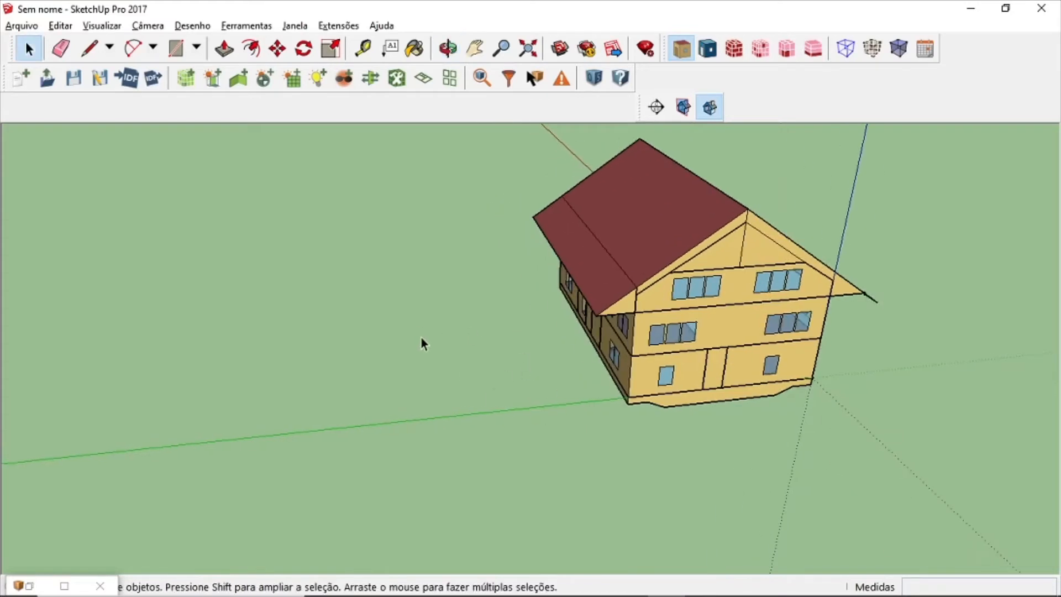
click(263, 82)
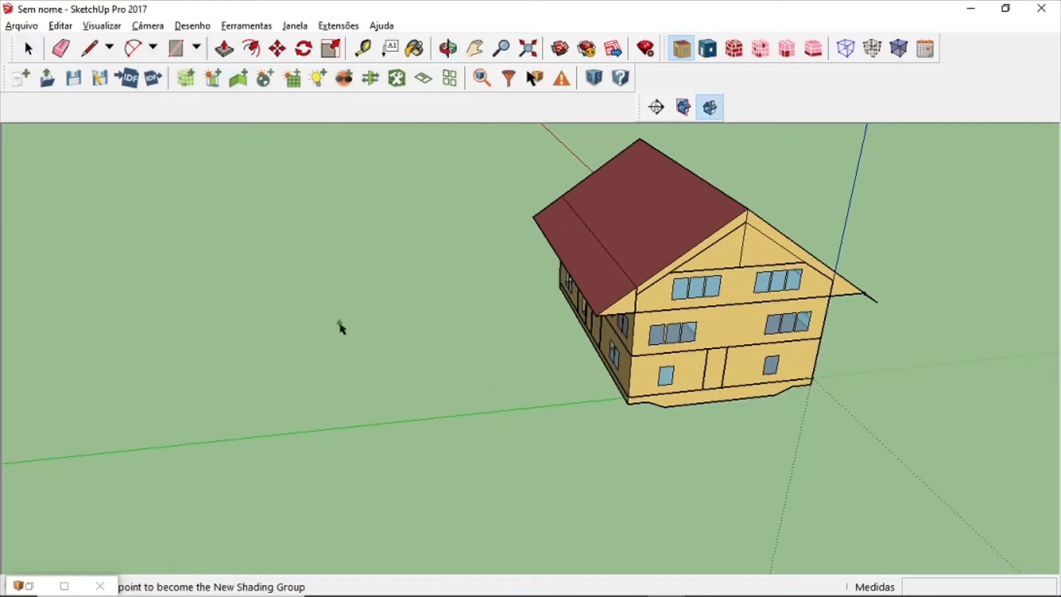
click(378, 425)
double_click(376, 421)
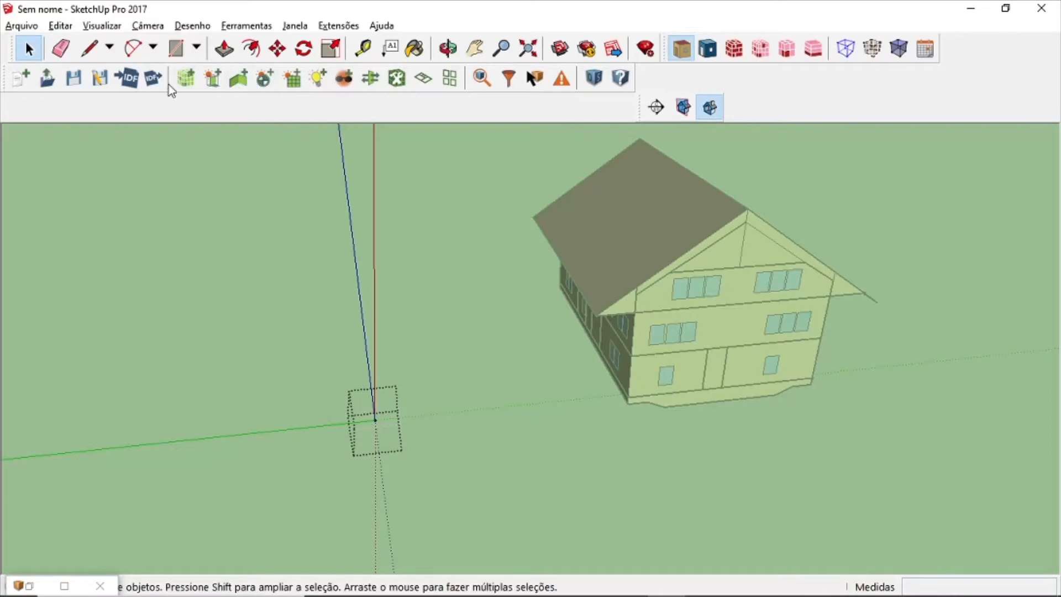
- Draw a ground rectangle about 110' by 43' from the group's origin, extending away from the house
click(172, 48)
click(375, 419)
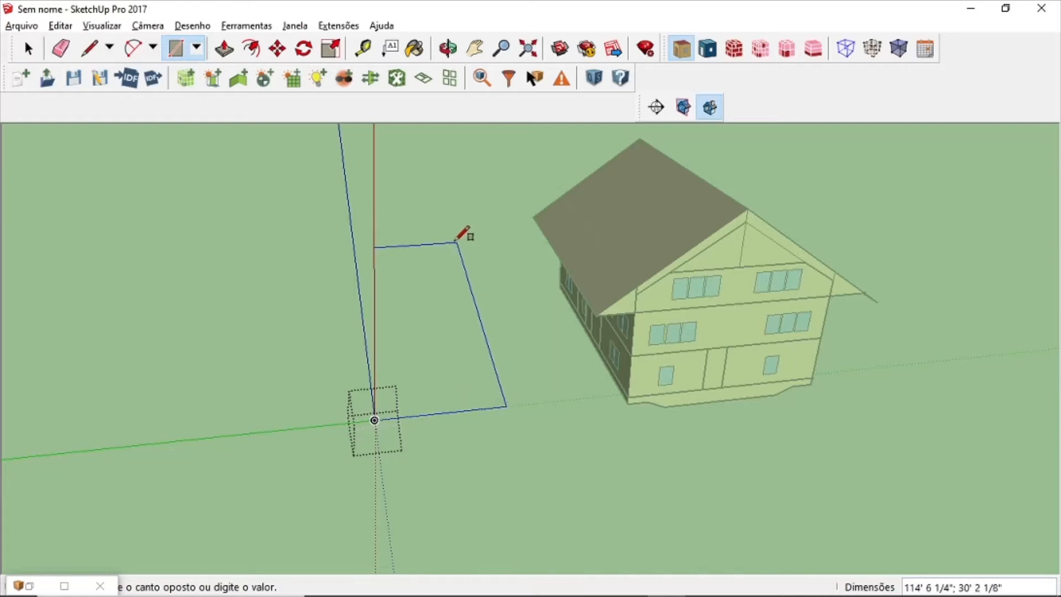
mouse_move(268, 220)
mouse_down()
mouse_move(319, 230)
mouse_move(262, 238)
mouse_up()
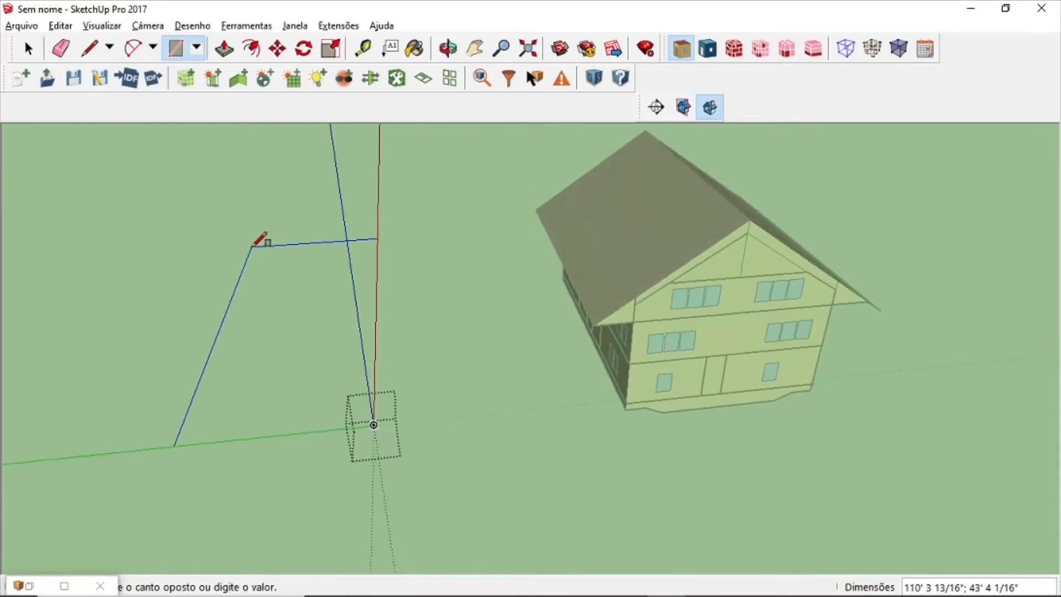
click(243, 243)
- Extrude the rectangle upward with Push/Pull into a neighbouring building block, and leave the shading group
drag(149, 192, 272, 109)
click(224, 49)
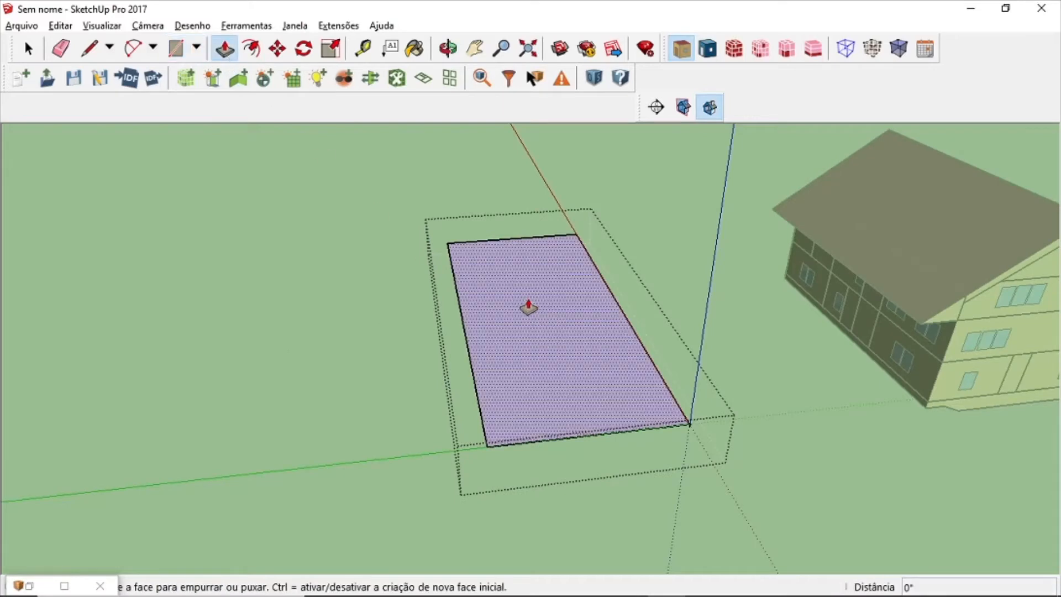
click(558, 317)
click(592, 160)
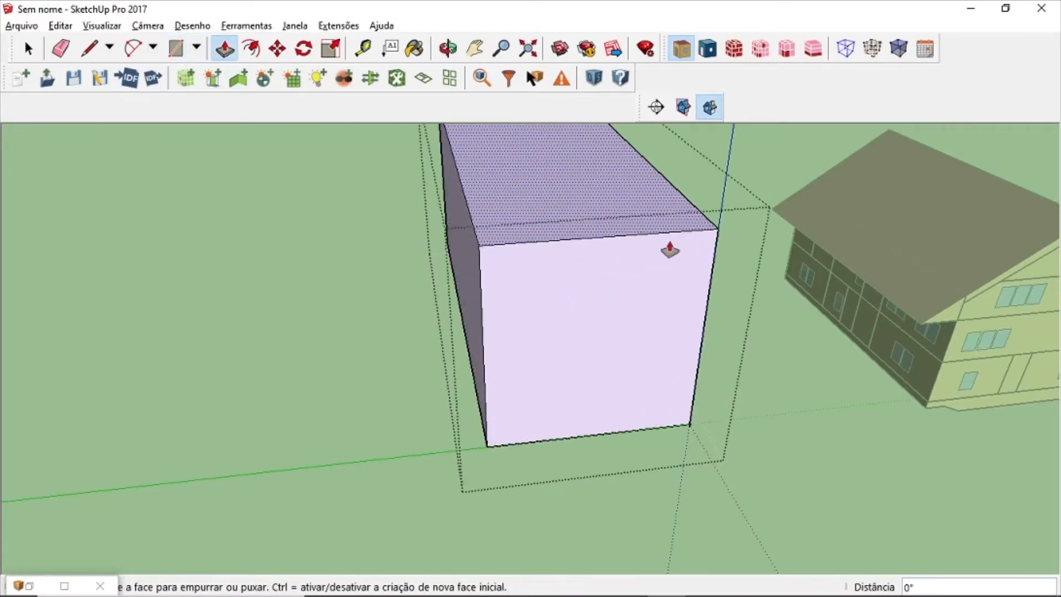
scroll(831, 398, down, 3)
mouse_move(903, 485)
mouse_down()
mouse_move(621, 442)
mouse_move(443, 364)
mouse_move(531, 360)
mouse_move(617, 379)
mouse_up()
key(p)
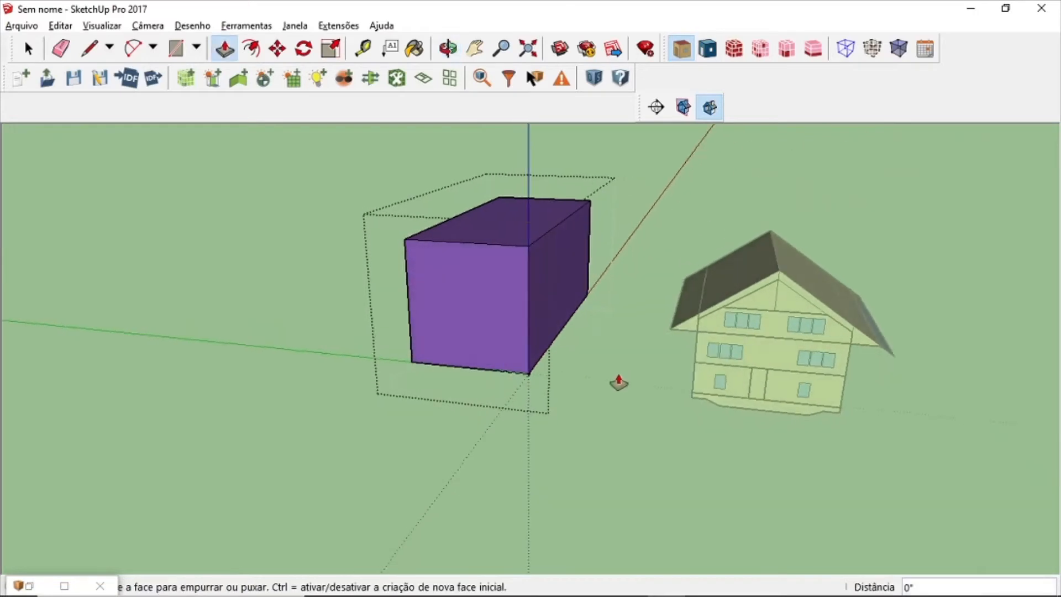
click(28, 49)
click(667, 440)
- Place a new shading group on the open ground in front of the house's gable side and open it for editing
scroll(668, 440, down, 3)
drag(667, 440, 610, 367)
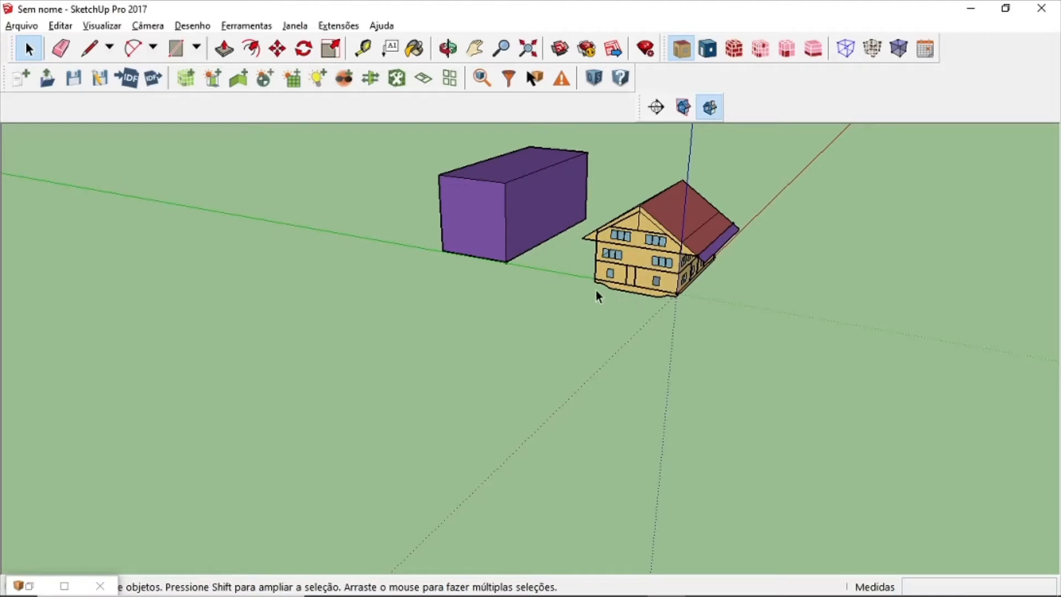
drag(606, 316, 545, 323)
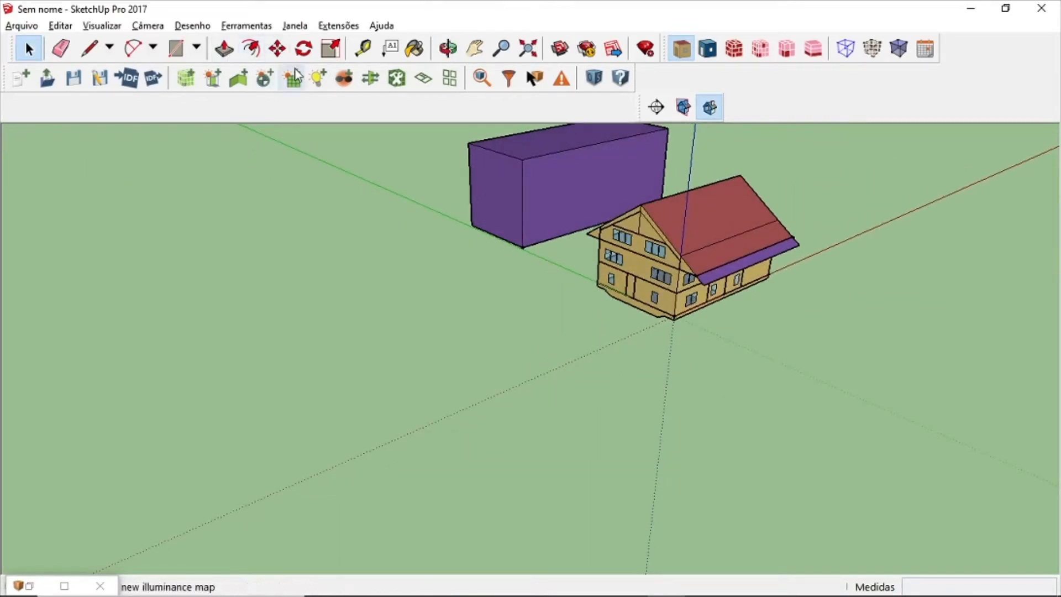
click(213, 77)
mouse_move(563, 353)
mouse_down()
mouse_move(729, 263)
mouse_move(692, 322)
mouse_up()
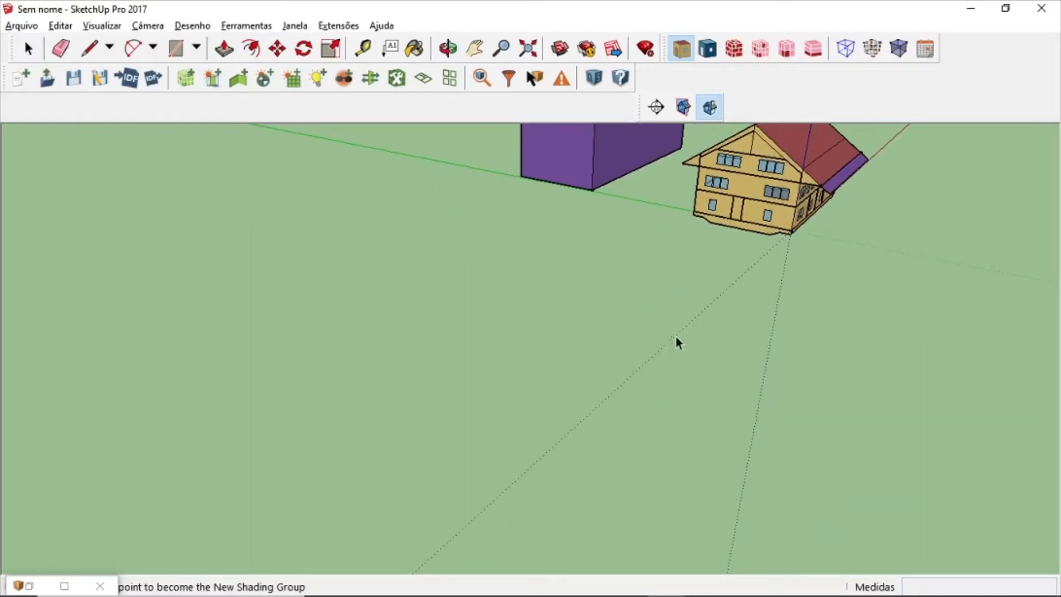
click(676, 339)
double_click(685, 342)
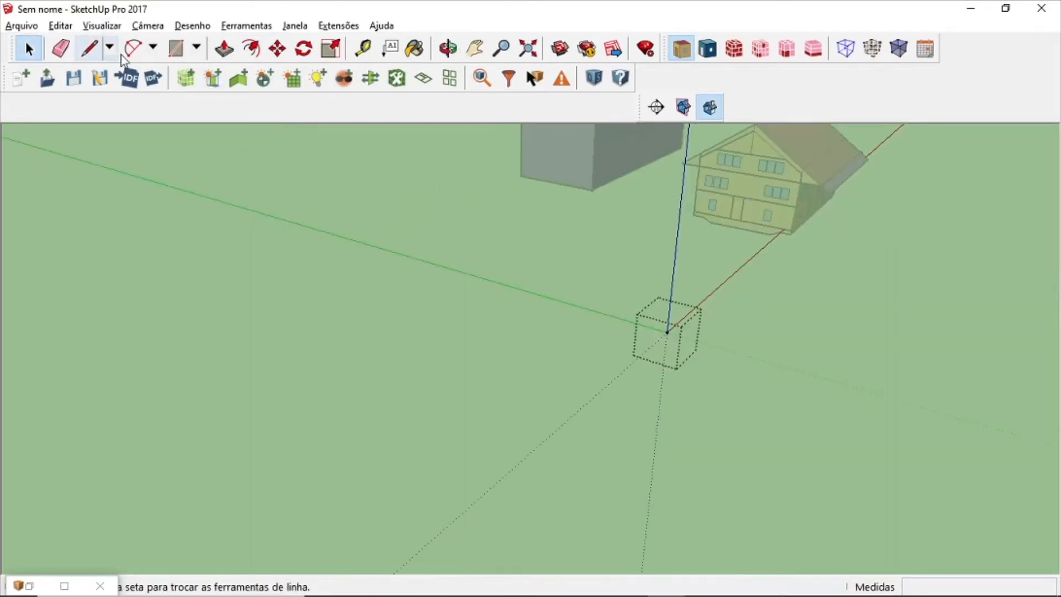
- Draw a rectangle about 28' by 51' on the ground from the new group's origin
click(176, 48)
drag(553, 287, 740, 351)
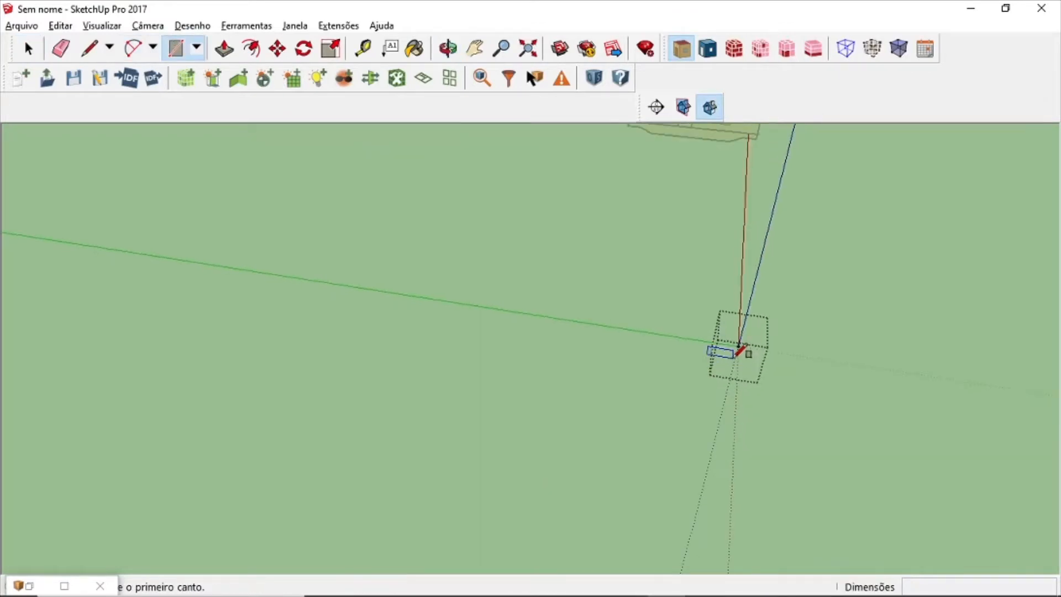
click(737, 346)
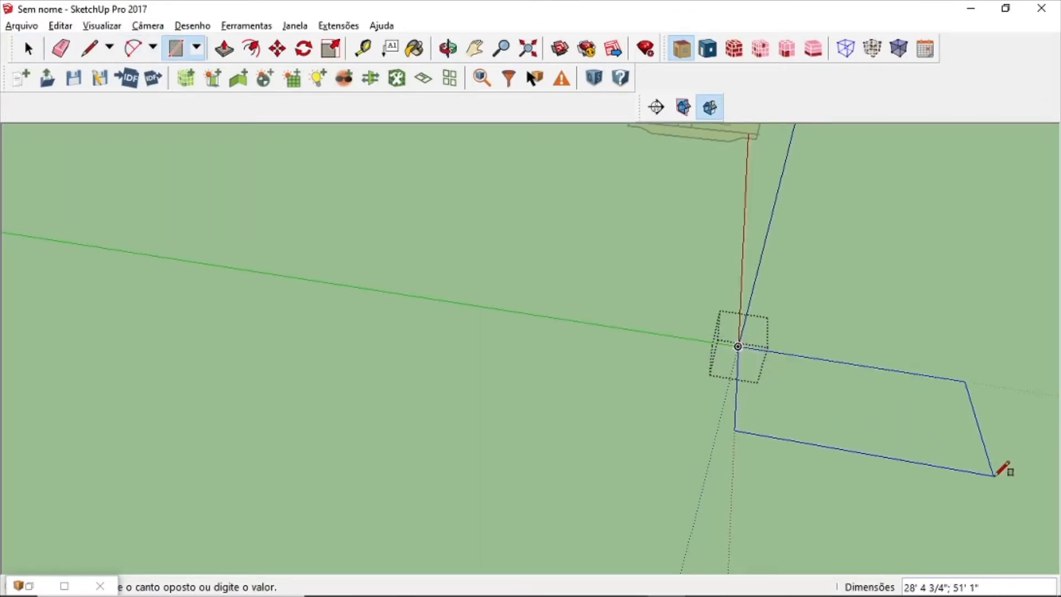
click(1007, 483)
- Extrude the ground rectangle upward about 55' with Push/Pull to form a block in front of the house
drag(820, 513, 589, 386)
scroll(530, 311, down, 3)
click(224, 48)
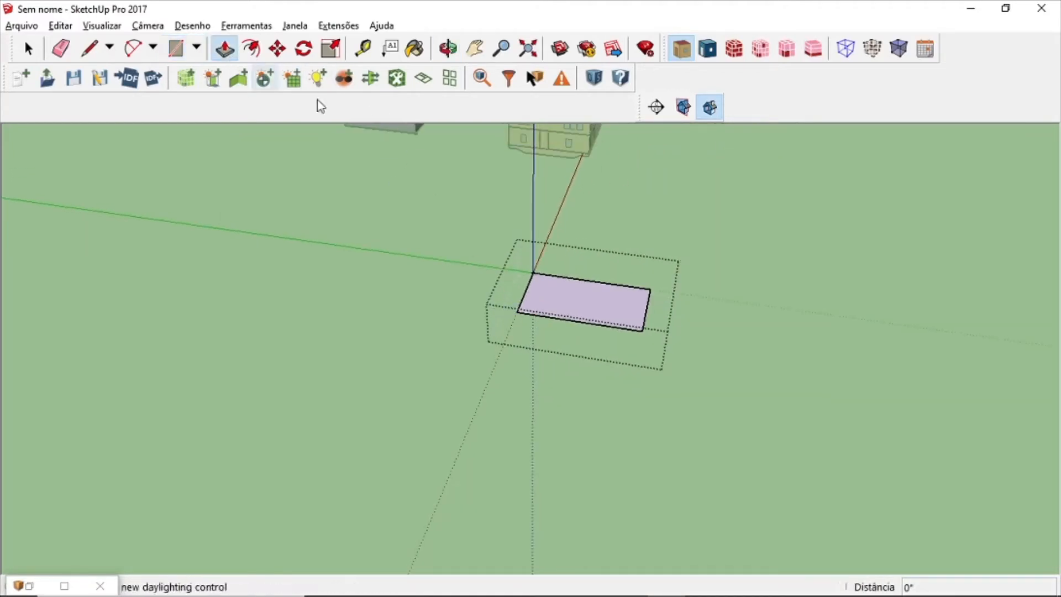
click(602, 300)
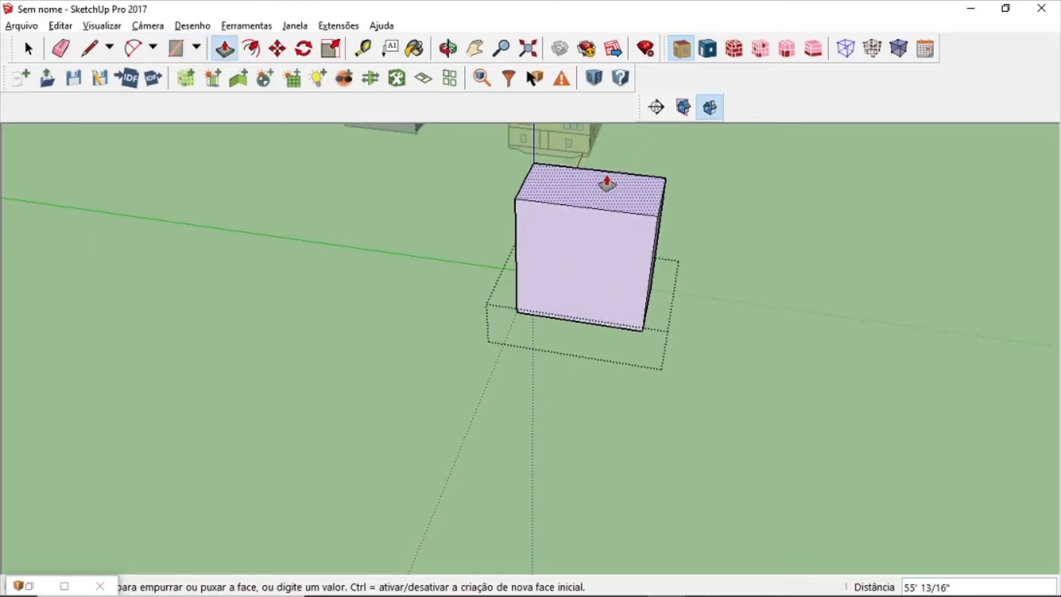
click(533, 227)
- Draw a freehand tree outline with crown and trunk on the block's front face, starting and ending at its bottom edge
drag(533, 227, 525, 189)
scroll(525, 190, down, 4)
drag(576, 266, 486, 324)
scroll(483, 289, up, 3)
scroll(517, 259, up, 3)
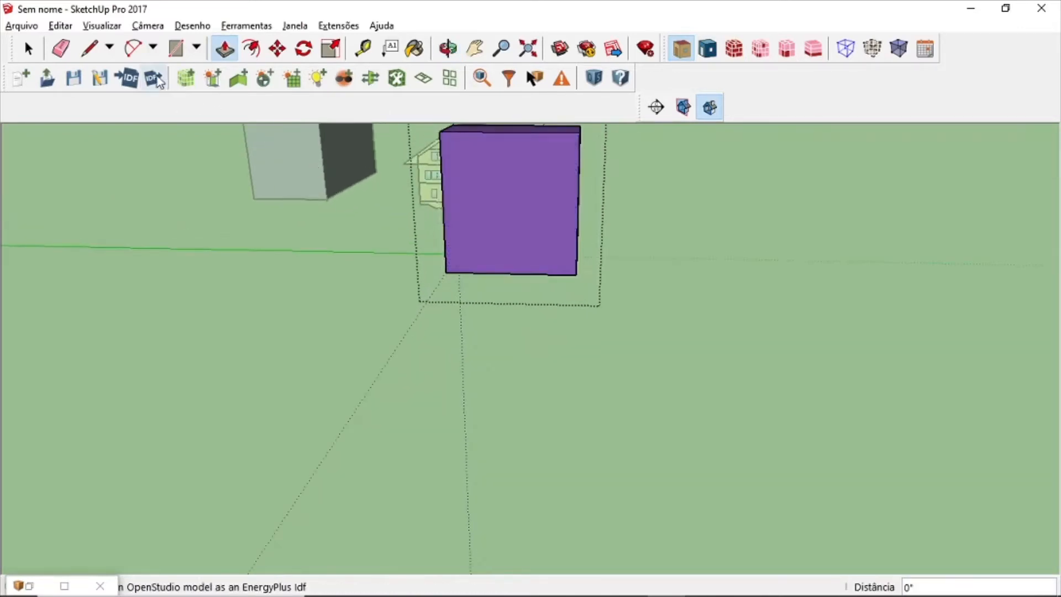
click(109, 47)
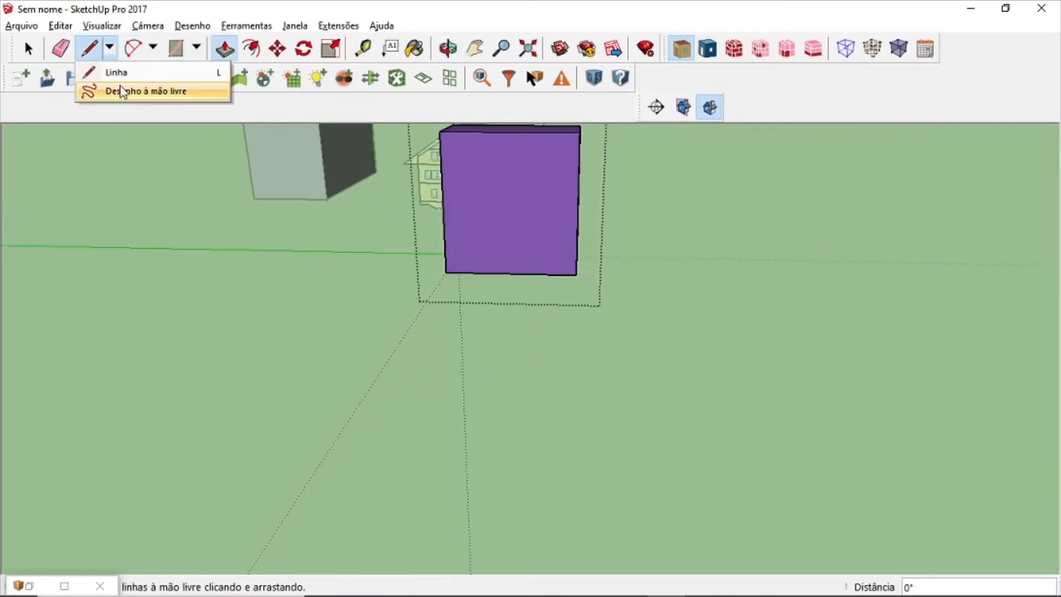
click(122, 92)
scroll(504, 322, up, 2)
mouse_move(504, 322)
mouse_down()
mouse_move(516, 462)
mouse_move(549, 373)
mouse_move(530, 293)
mouse_move(456, 250)
mouse_move(452, 221)
mouse_move(520, 186)
mouse_move(619, 185)
mouse_move(596, 280)
mouse_move(569, 279)
mouse_move(555, 294)
mouse_move(563, 348)
mouse_up()
- Delete the front face areas around the tree outline and the rest of the block behind it, keeping the tree face
click(29, 49)
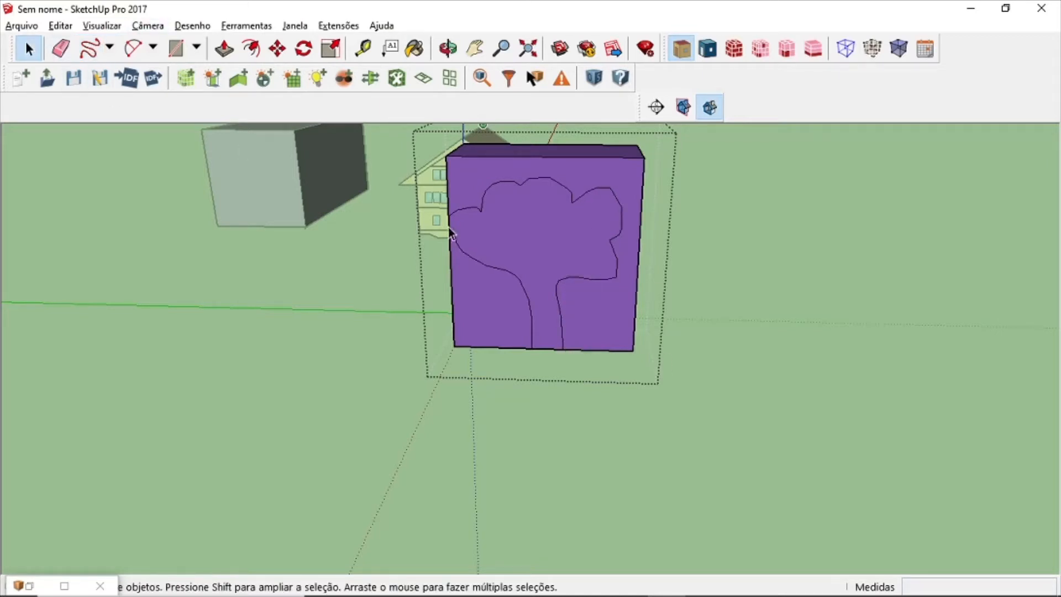
drag(452, 235, 522, 257)
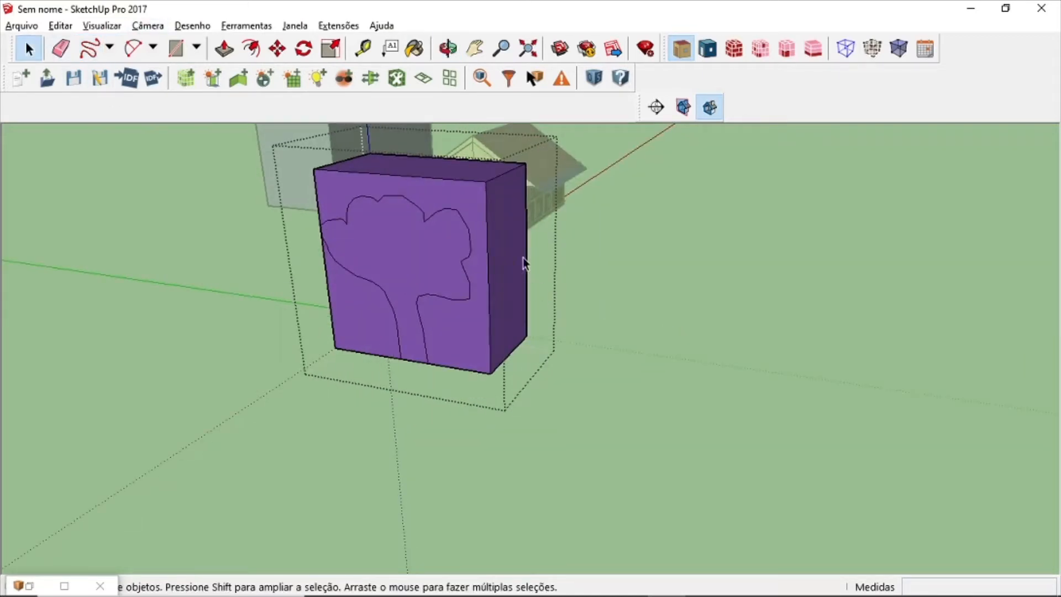
click(478, 207)
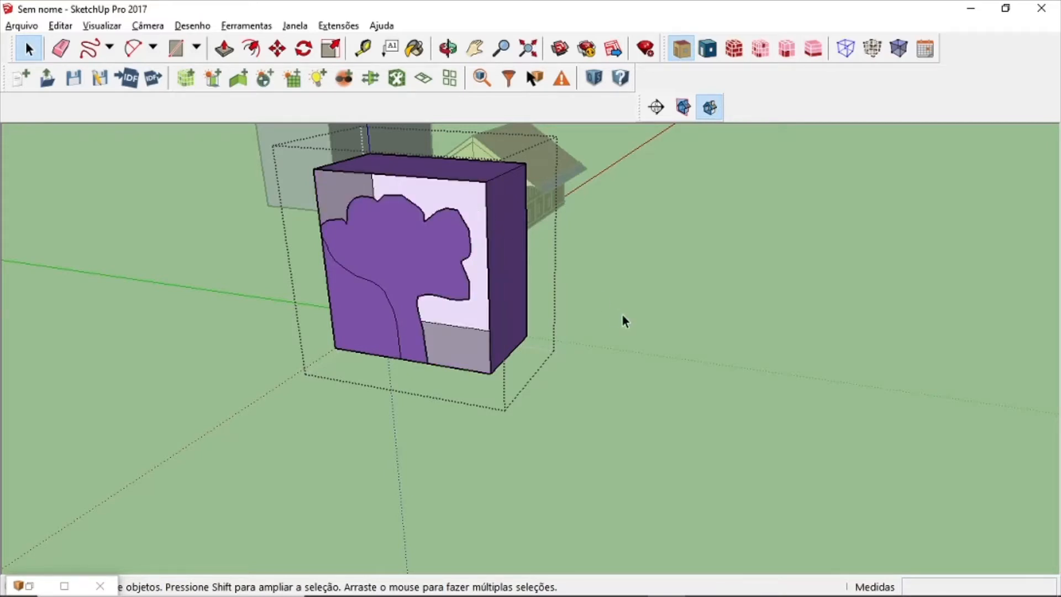
drag(622, 315, 379, 386)
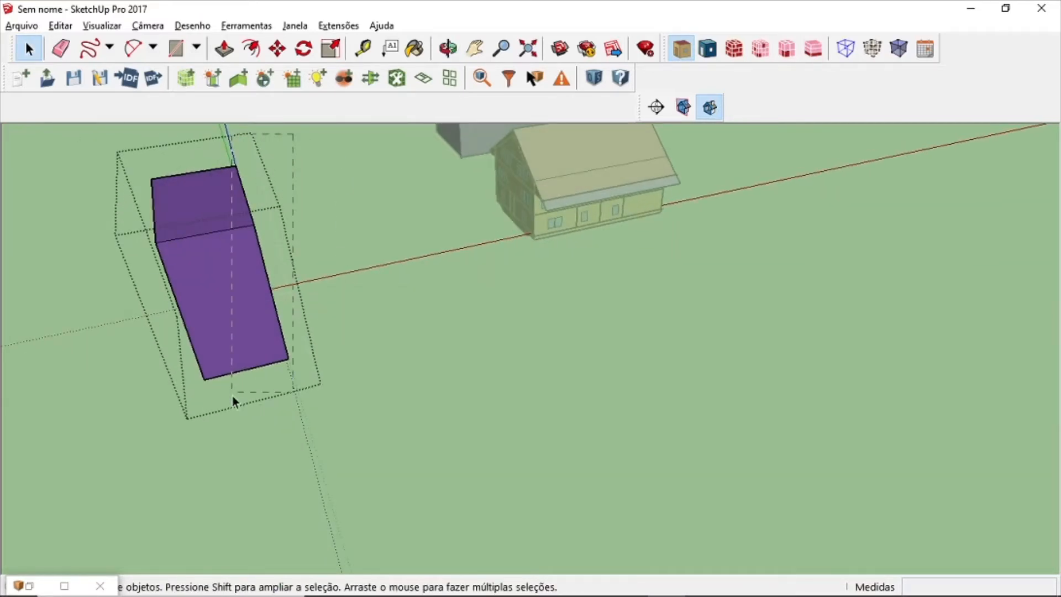
drag(233, 396, 221, 423)
drag(293, 439, 485, 340)
key(Delete)
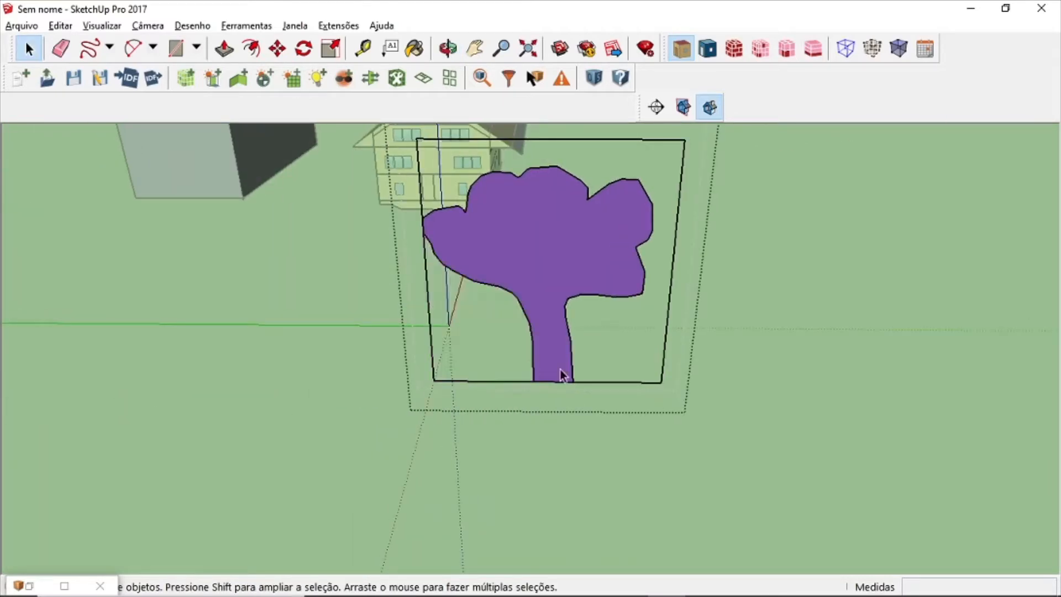
- Delete the leftover rectangle edges around the tree silhouette and leave the tree's shading group
drag(684, 338, 638, 412)
key(Delete)
drag(463, 356, 403, 391)
key(Delete)
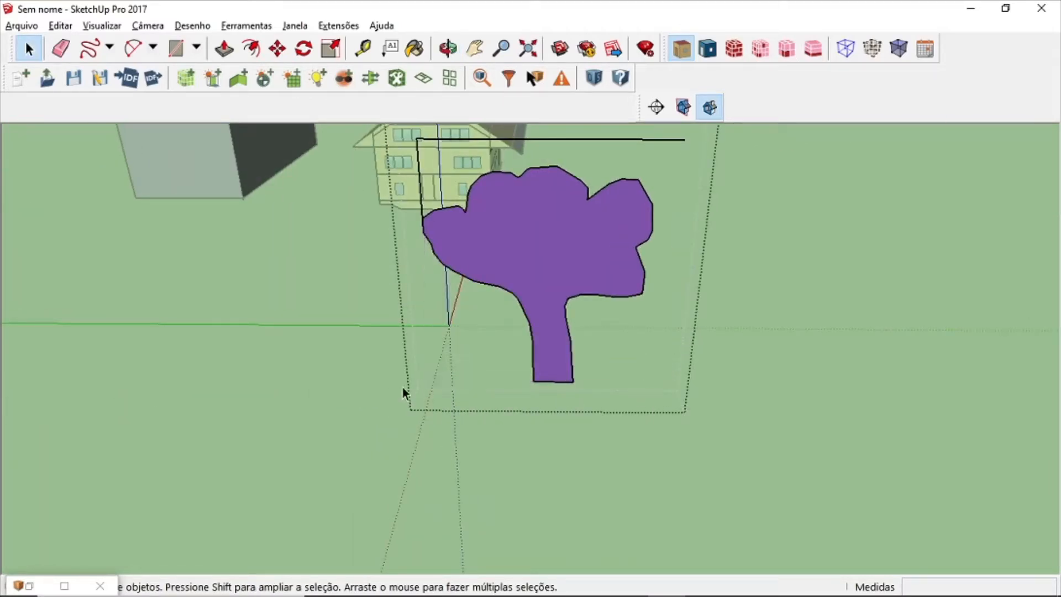
drag(446, 131, 413, 157)
key(Delete)
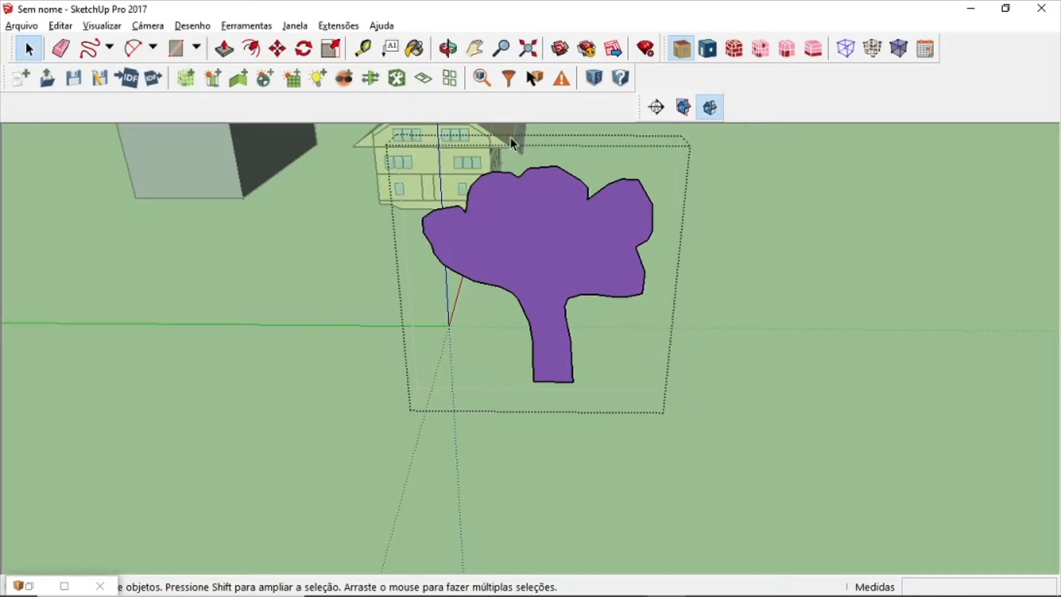
click(797, 293)
- Move the tree group about 112' closer to the front of the house and clear the selection
scroll(626, 333, down, 3)
drag(628, 421, 438, 440)
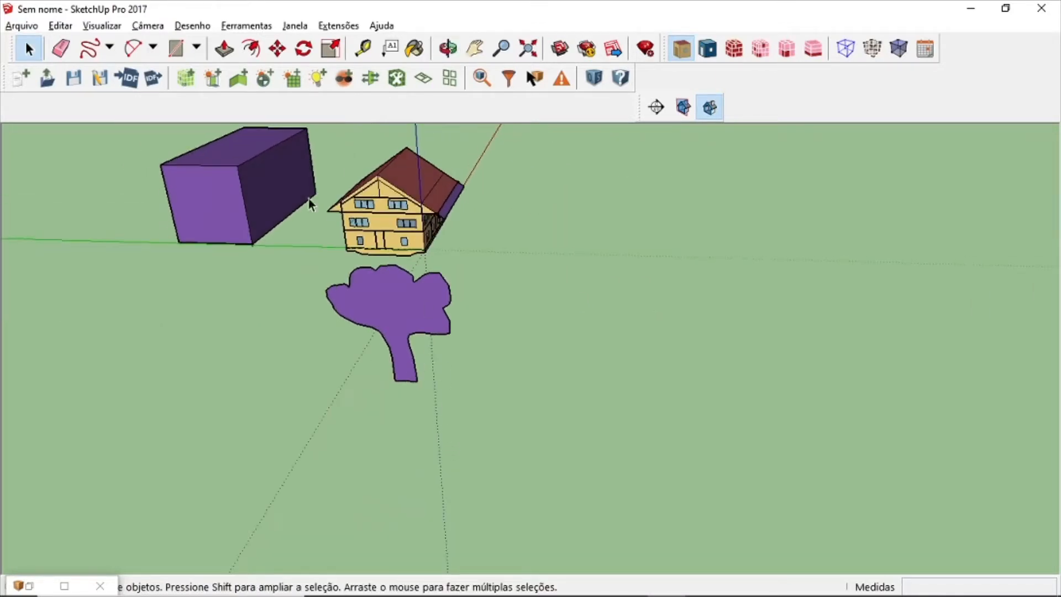
click(272, 51)
drag(527, 333, 429, 348)
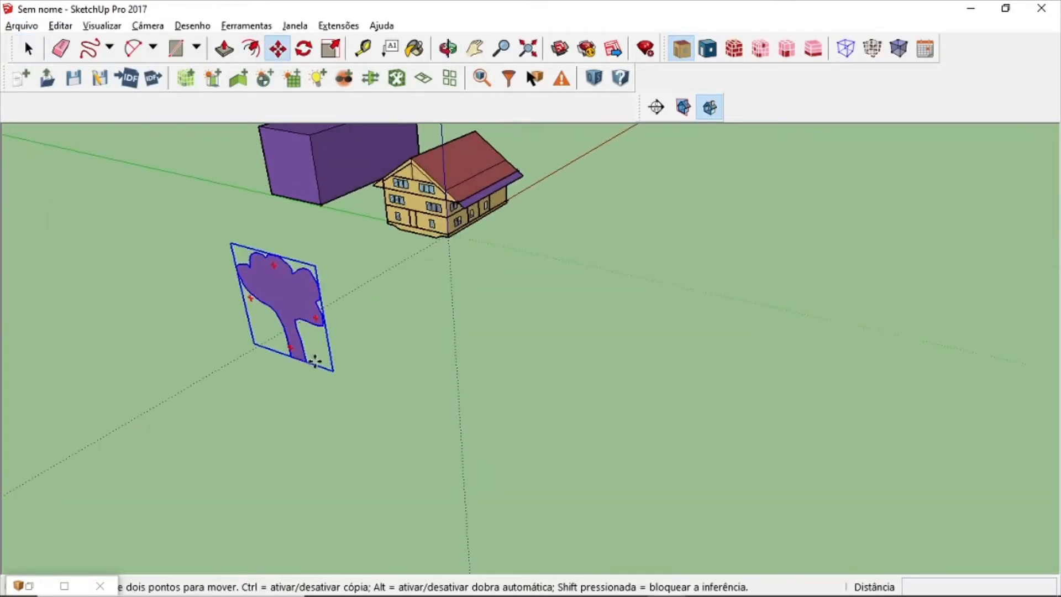
click(309, 361)
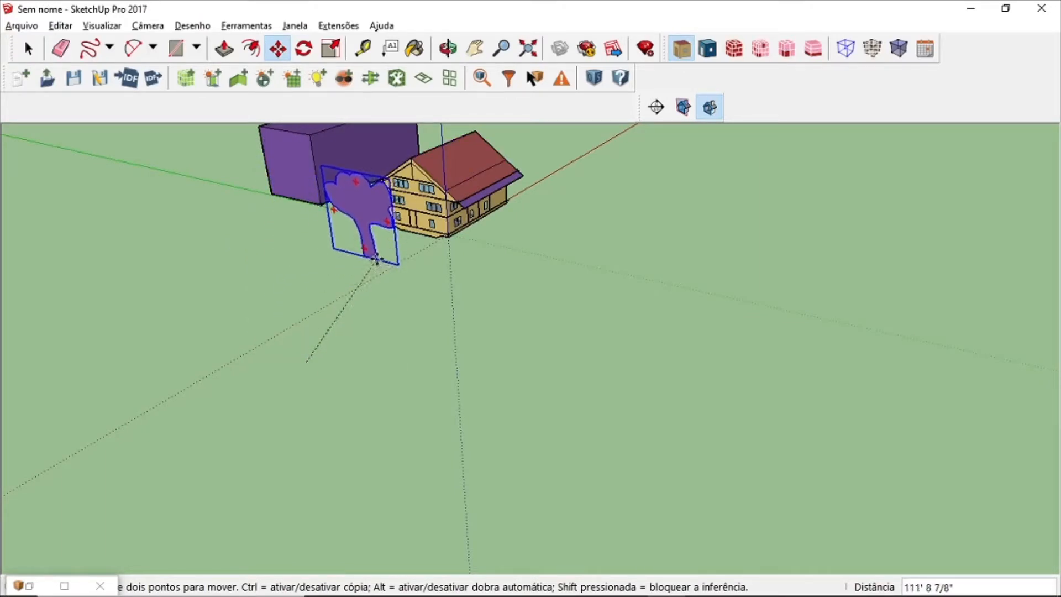
click(379, 260)
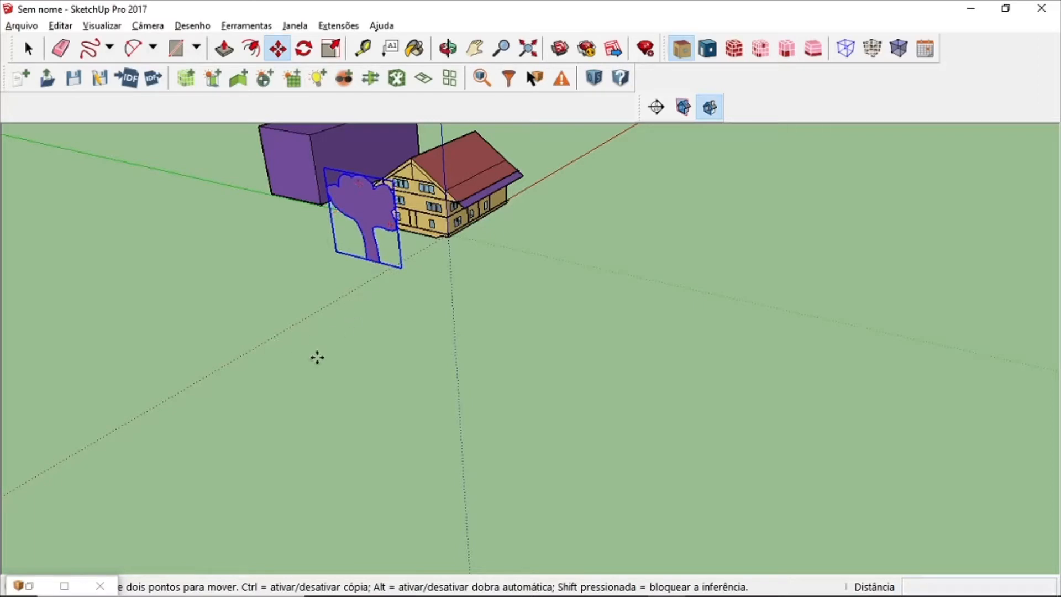
click(29, 49)
click(307, 335)
- Add overhangs by projection factor to the whole house, with factor 0.5, offset 0 and removal of existing space shading groups set to false
drag(308, 336, 866, 332)
drag(704, 348, 522, 382)
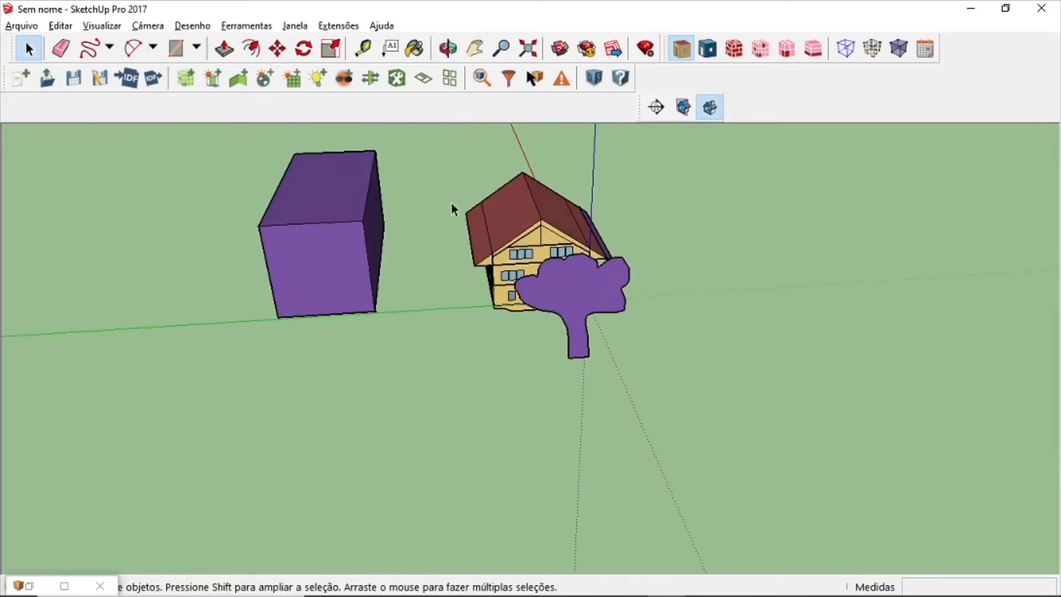
scroll(509, 295, up, 2)
drag(591, 270, 691, 369)
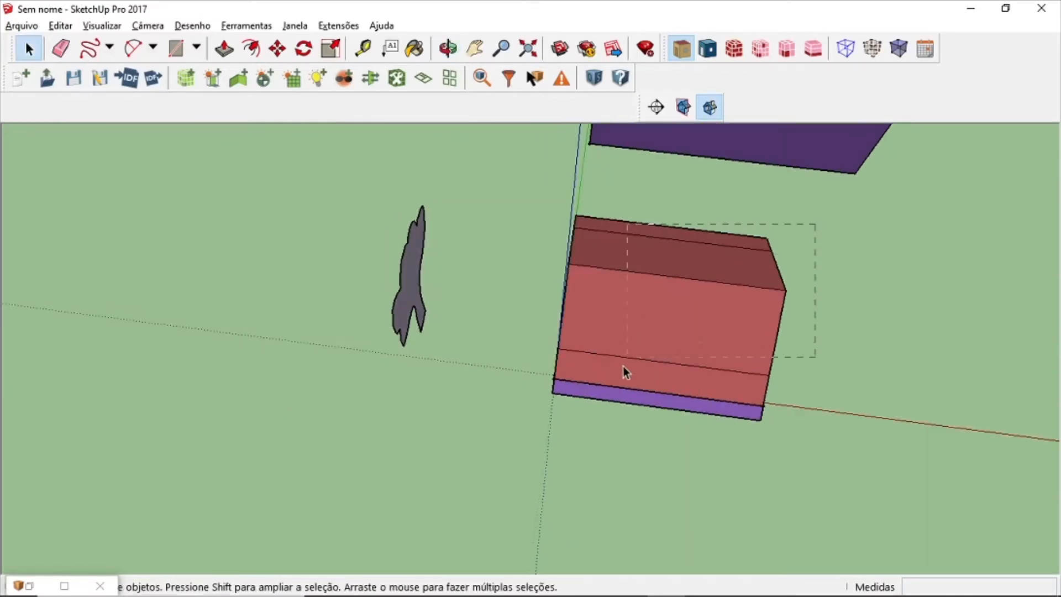
drag(510, 446, 700, 280)
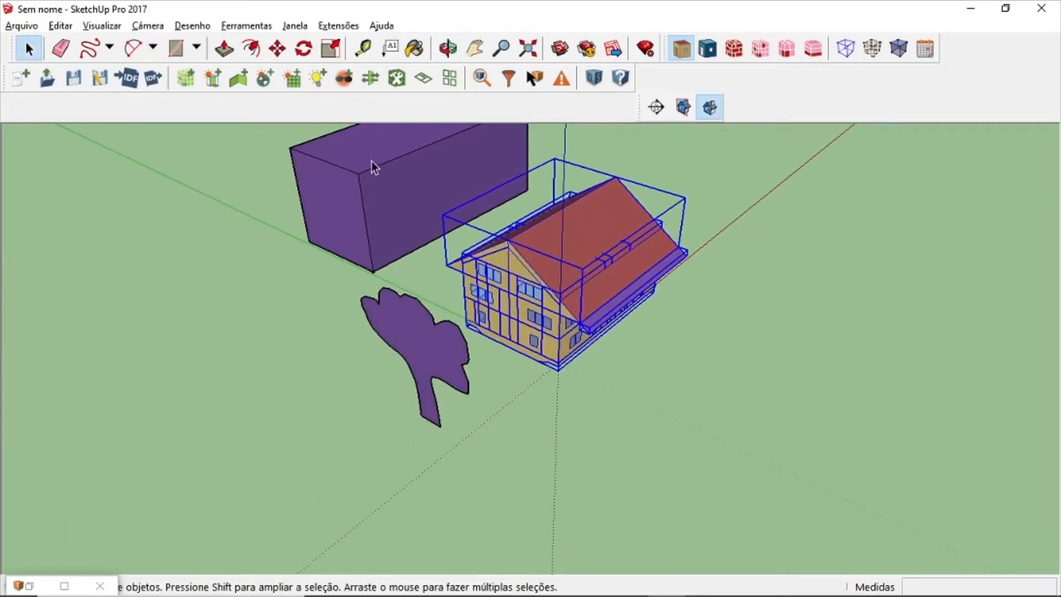
click(339, 27)
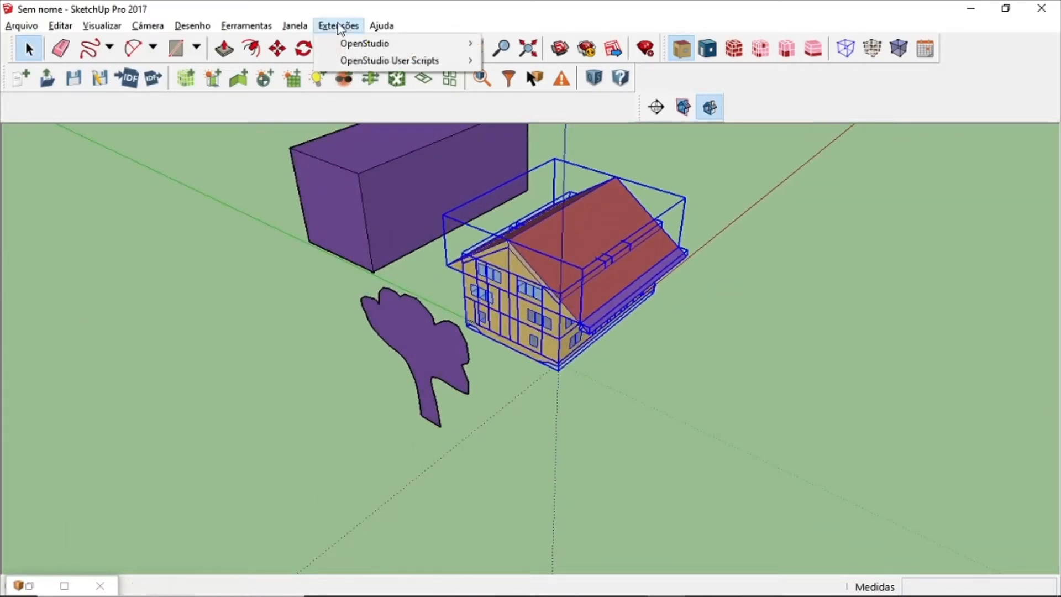
mouse_move(379, 60)
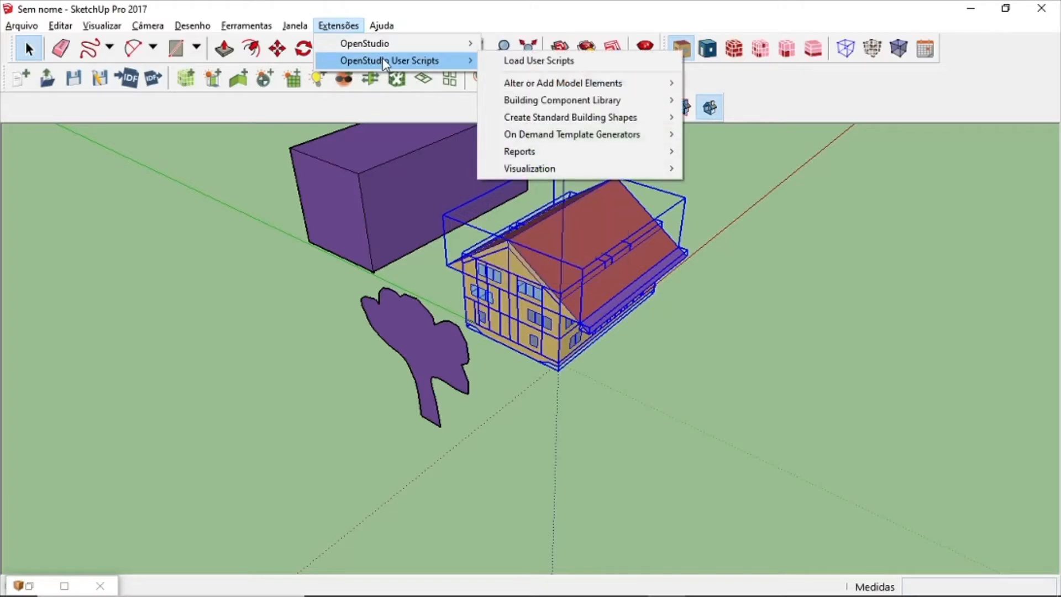
mouse_move(552, 90)
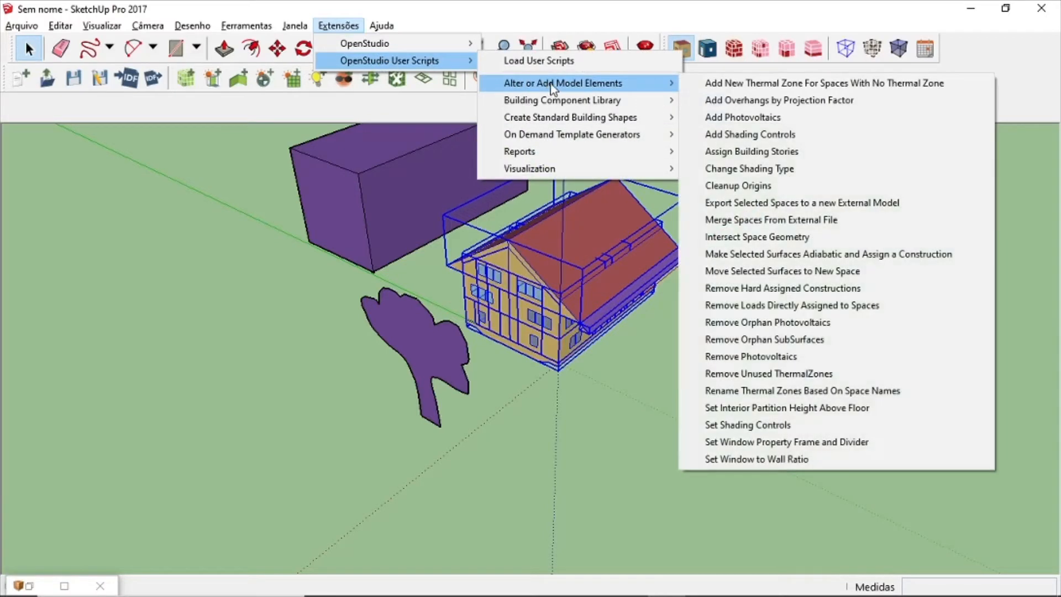
click(709, 100)
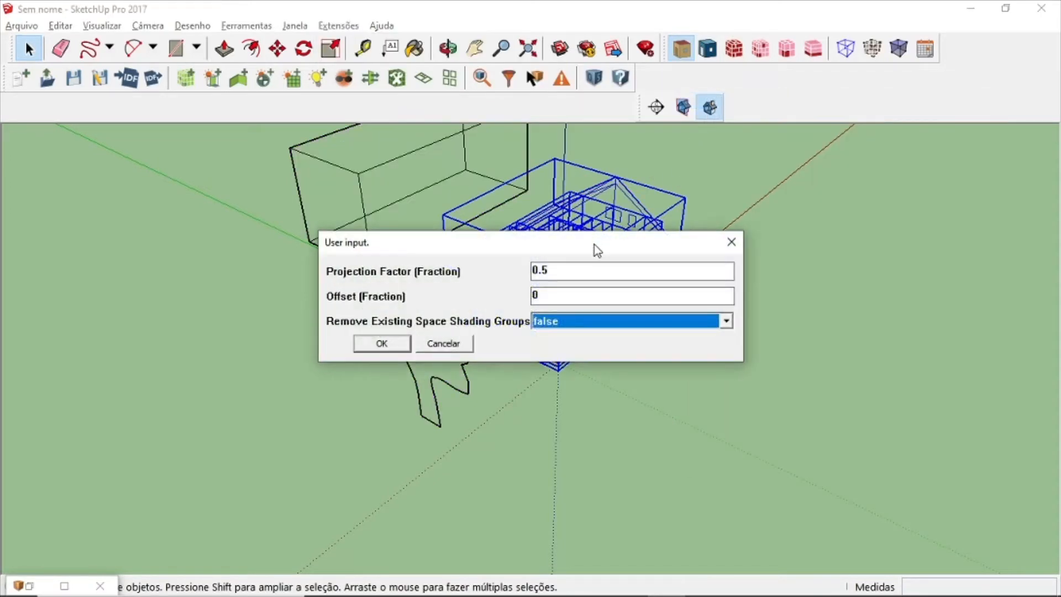
drag(595, 250, 867, 166)
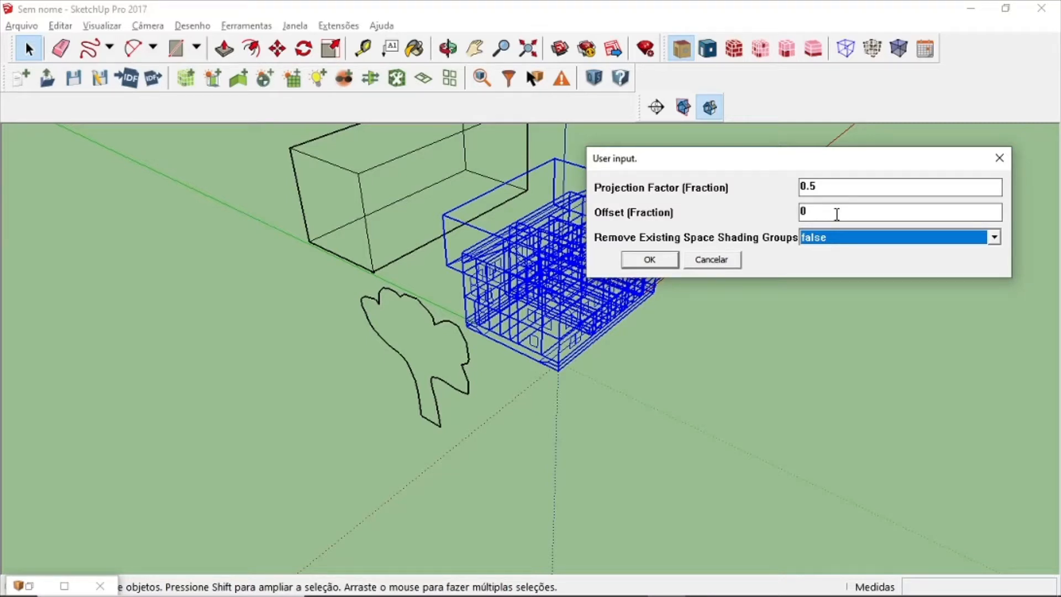
click(650, 260)
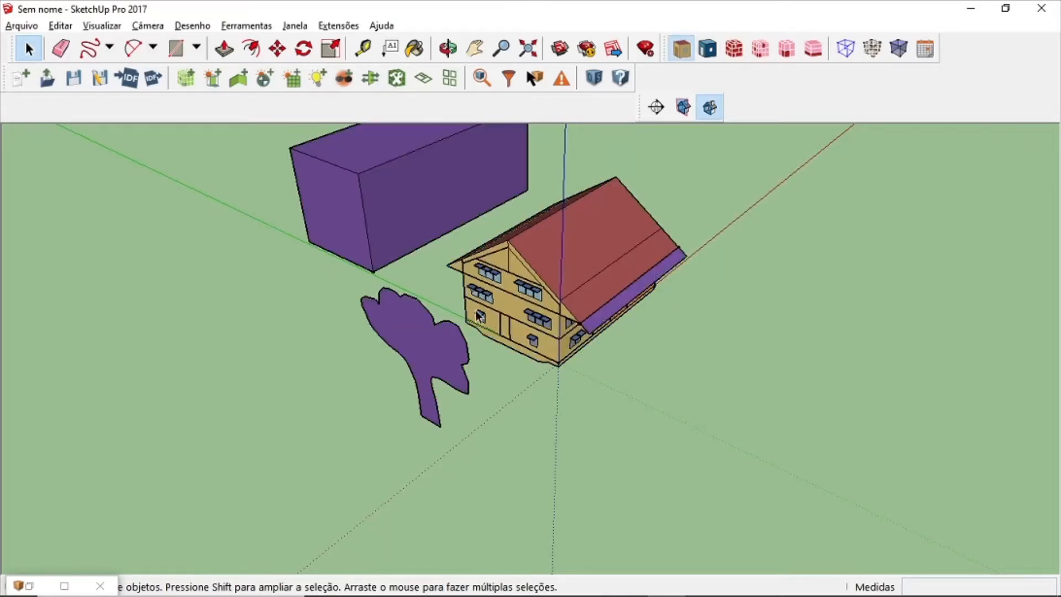
- Examine the new overhangs above the house windows and which group the upper-floor ones belong to
drag(528, 308, 490, 310)
key(space)
scroll(551, 250, up, 10)
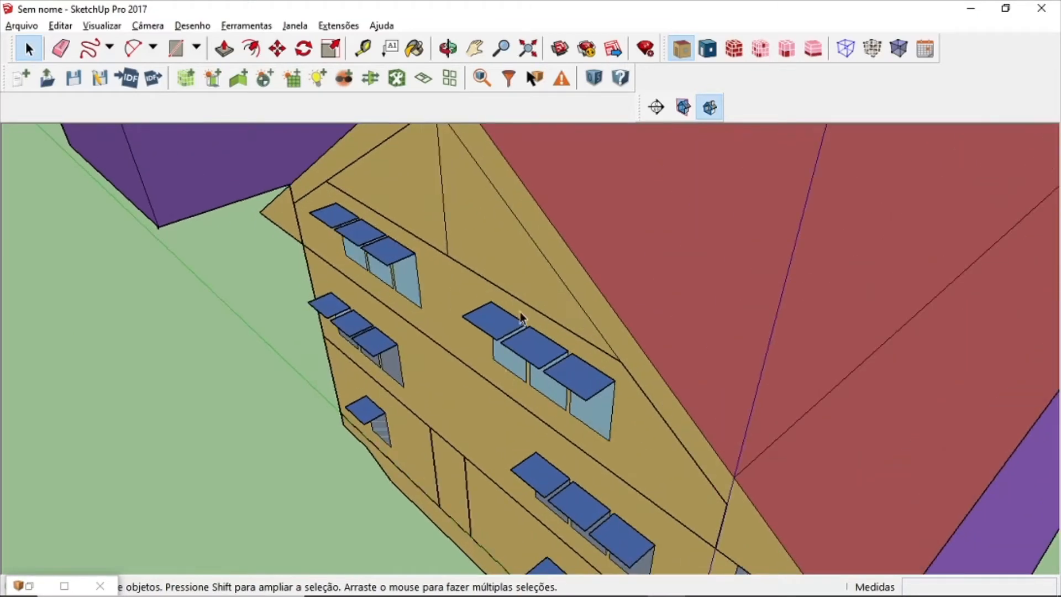
drag(487, 346, 439, 313)
scroll(439, 309, down, 10)
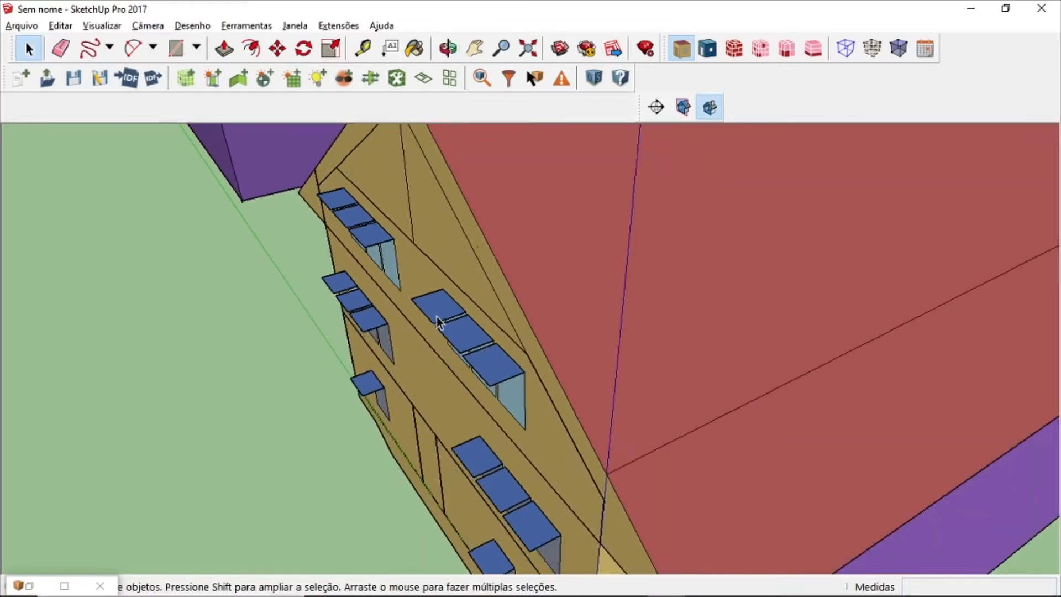
drag(336, 344, 424, 300)
key(space)
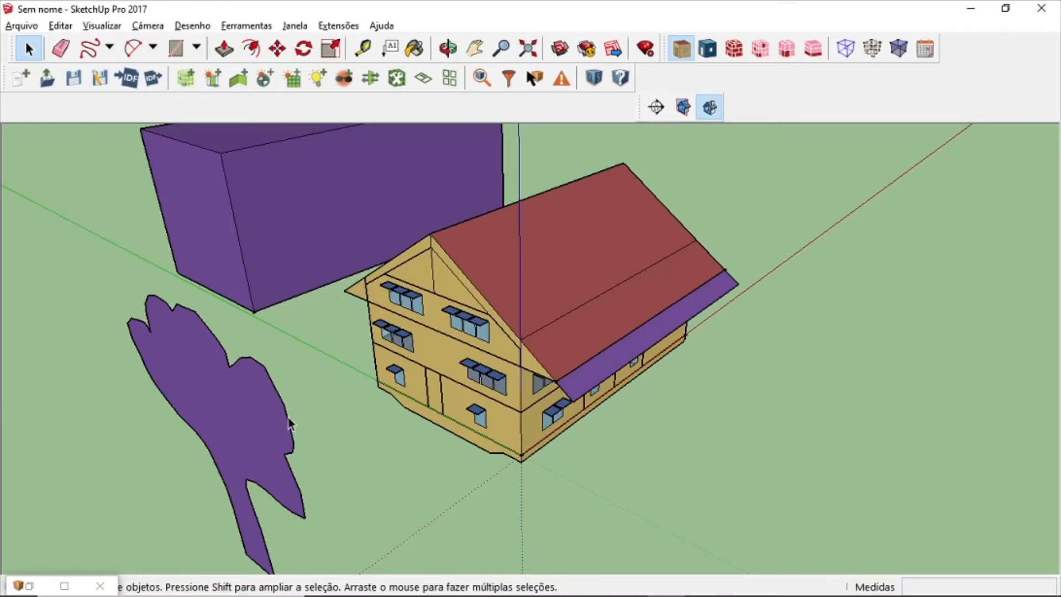
drag(535, 383, 432, 418)
scroll(385, 277, up, 2)
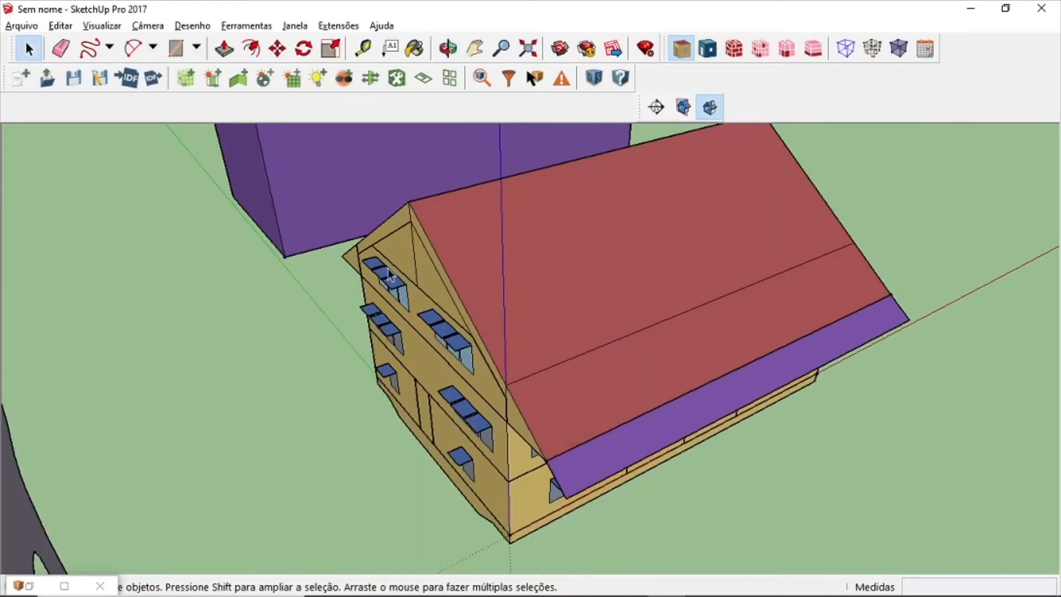
scroll(383, 283, up, 2)
click(382, 282)
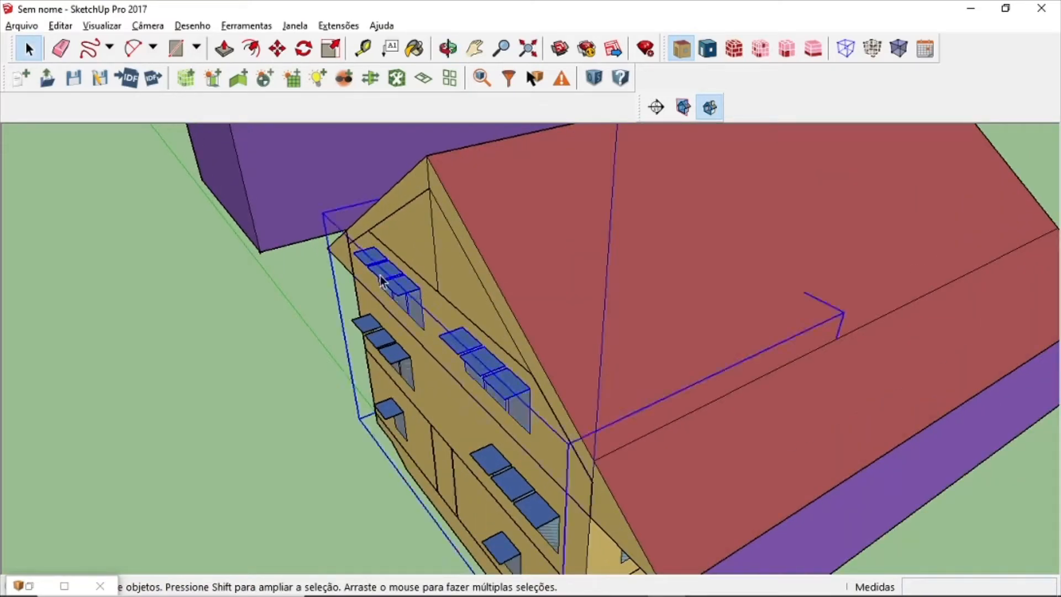
scroll(381, 282, down, 5)
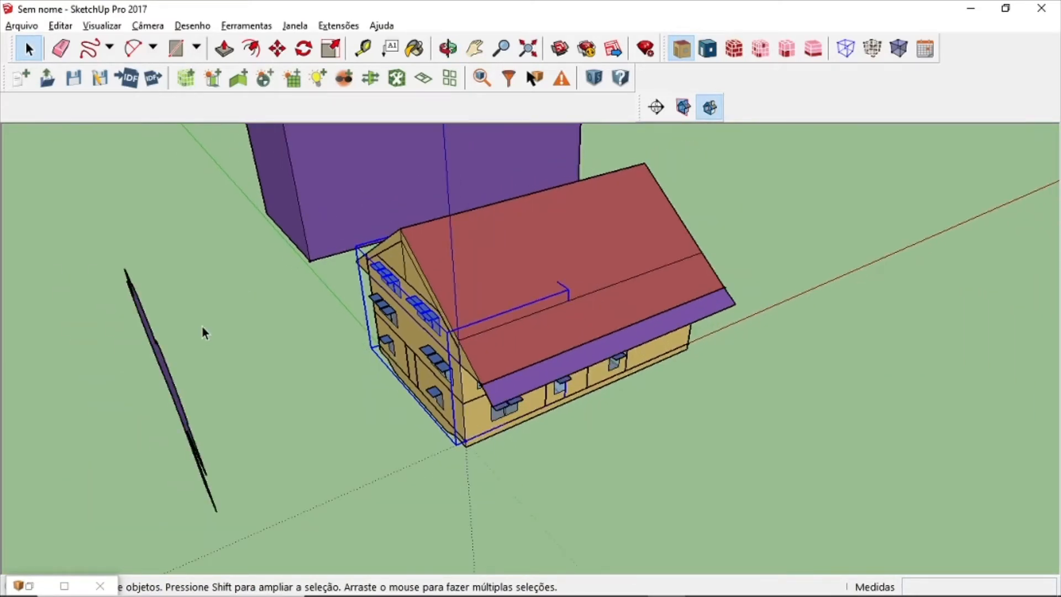
drag(202, 326, 463, 266)
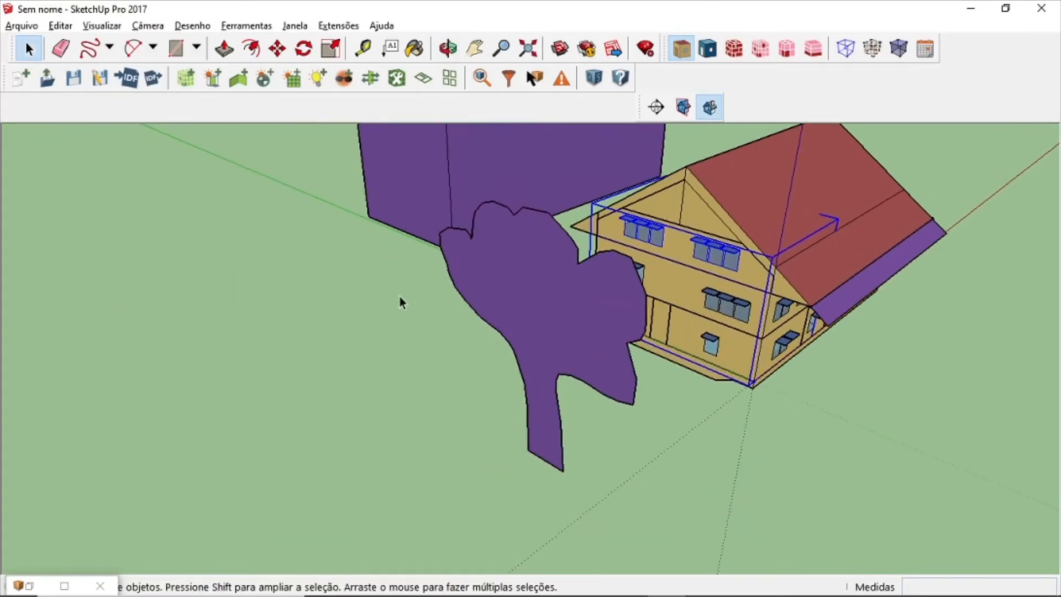
scroll(399, 297, down, 2)
drag(634, 338, 462, 397)
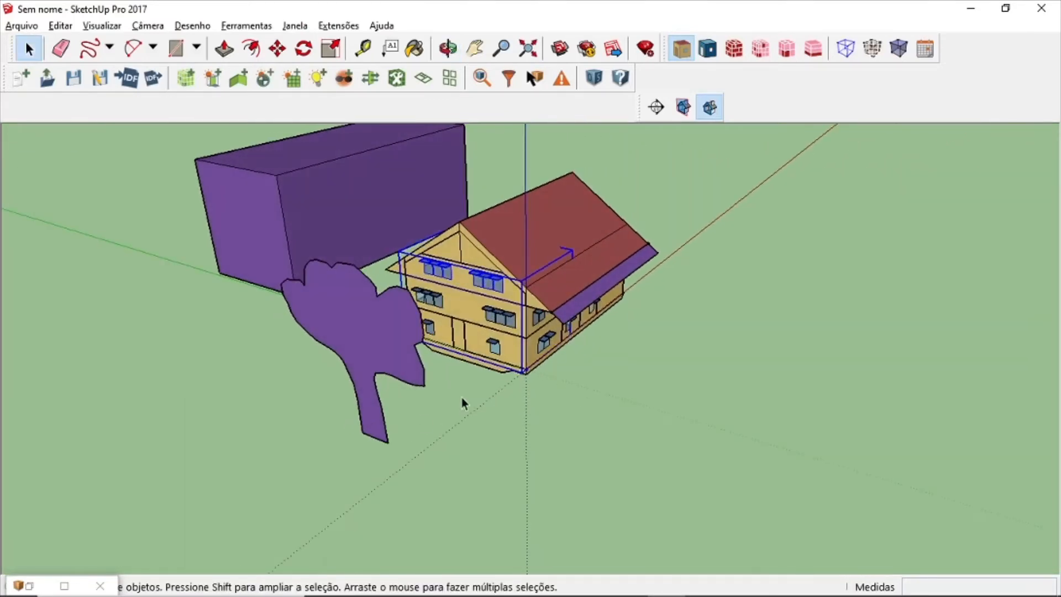
- Change the neighbouring block's shading surface type to Site in the OpenStudio Inspector
double_click(77, 580)
drag(319, 145, 936, 136)
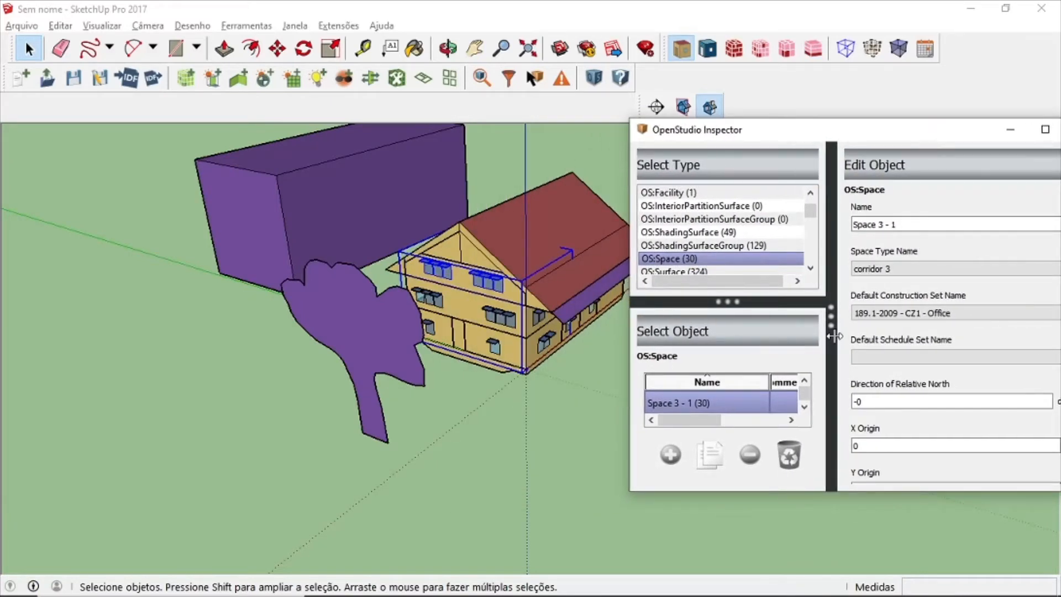
click(330, 214)
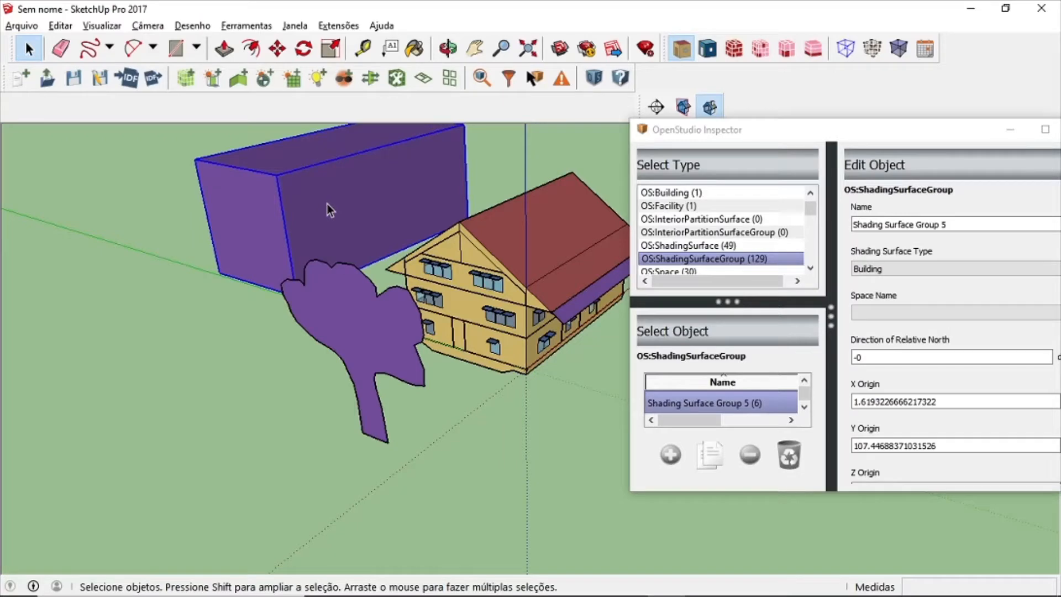
drag(899, 135, 825, 132)
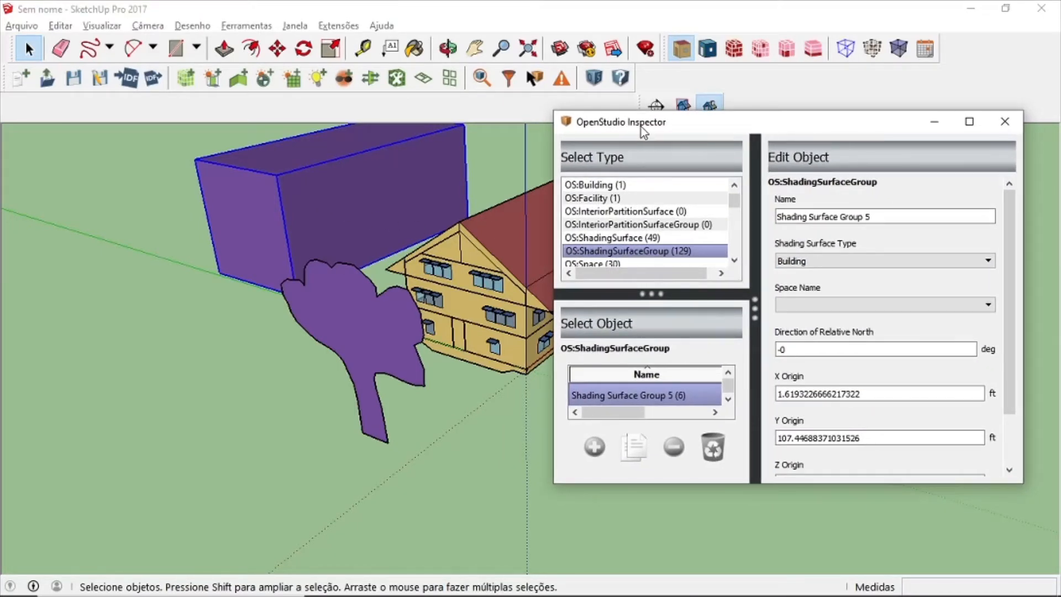
click(1003, 122)
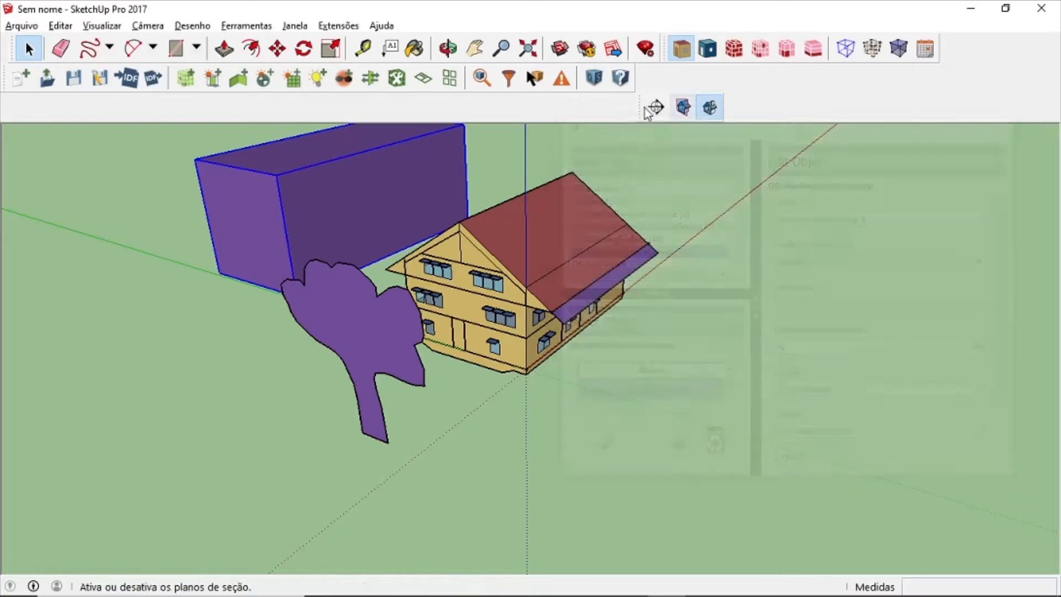
click(489, 85)
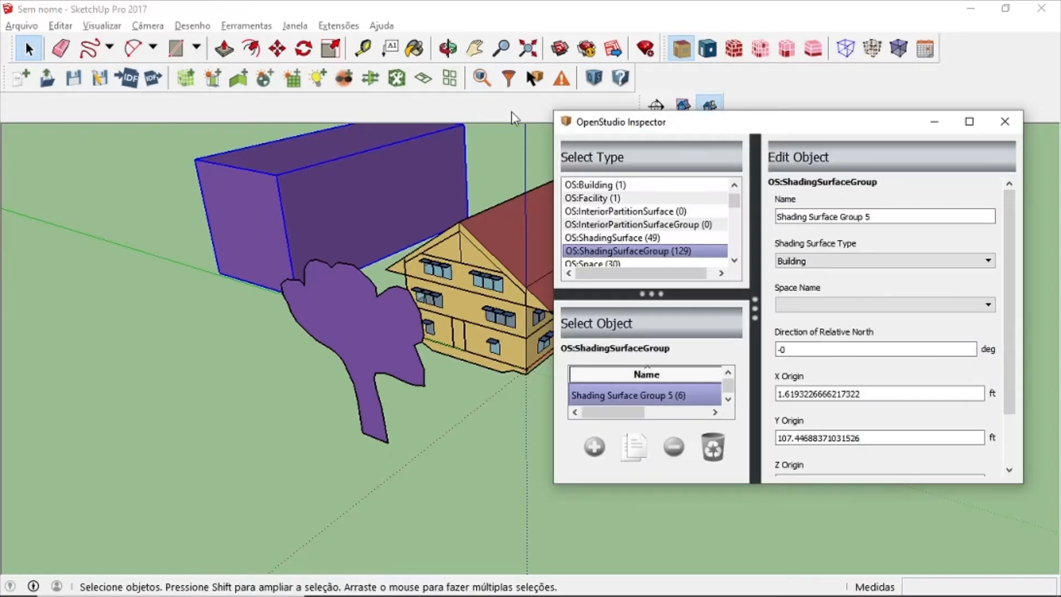
click(846, 265)
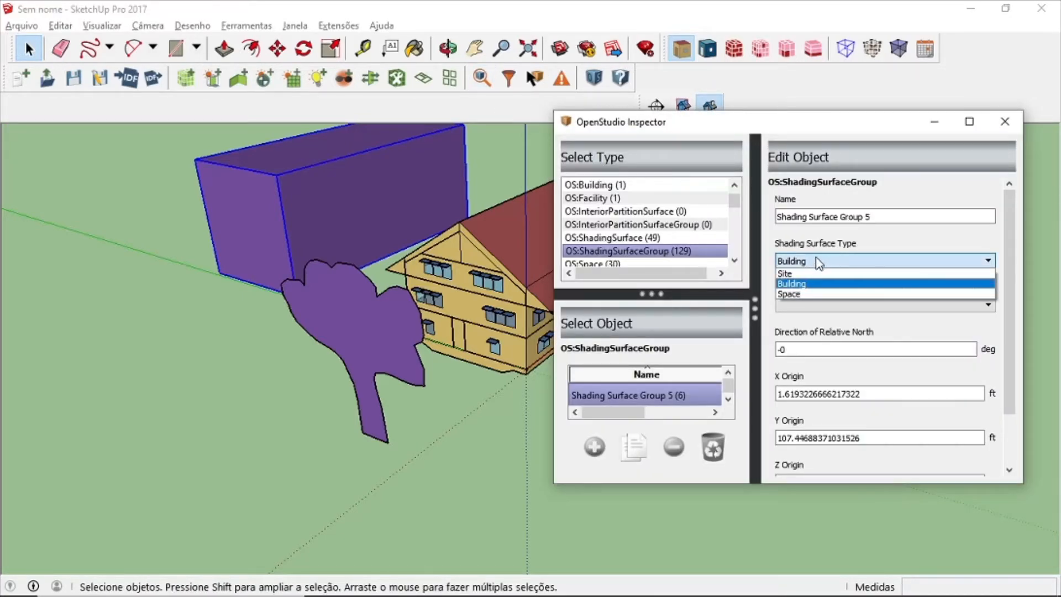
click(838, 278)
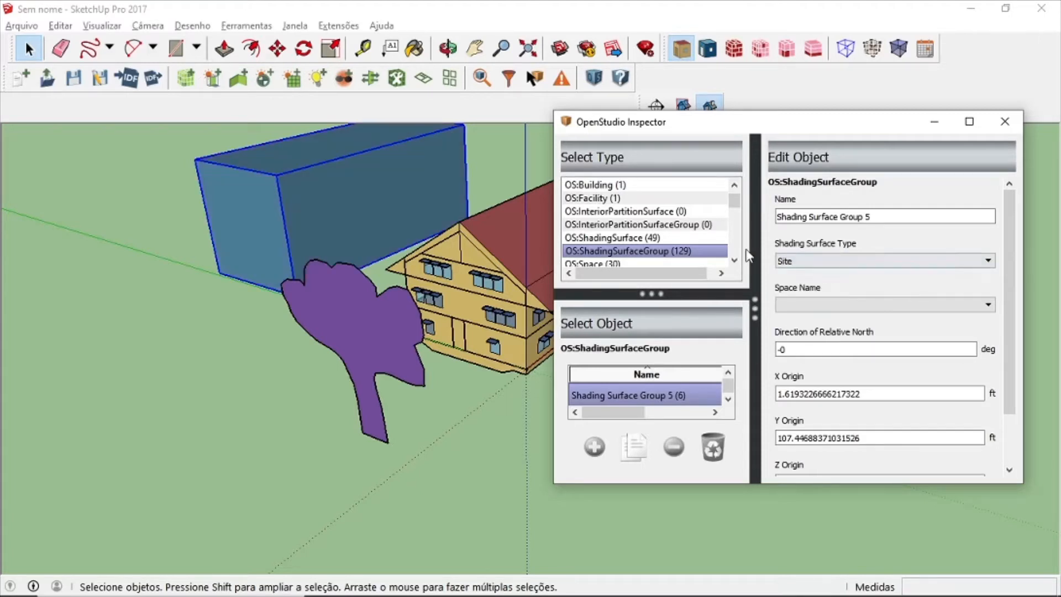
click(164, 357)
click(934, 122)
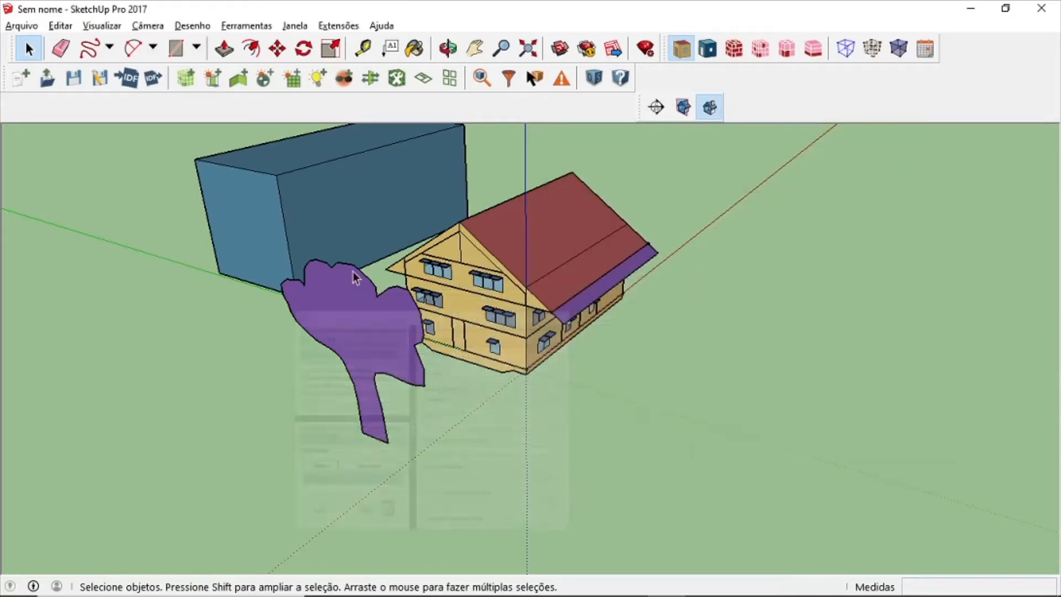
- Change the tree group's shading surface type to Site and rename the group "tree" in the OpenStudio Inspector
scroll(260, 367, down, 2)
drag(260, 367, 474, 424)
drag(476, 292, 379, 293)
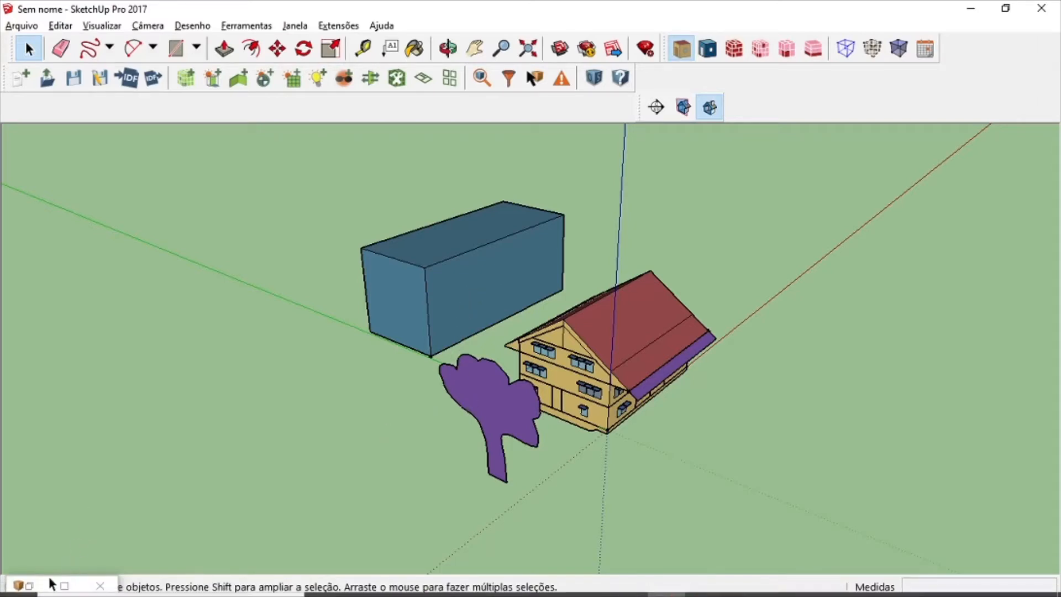
click(32, 584)
click(488, 406)
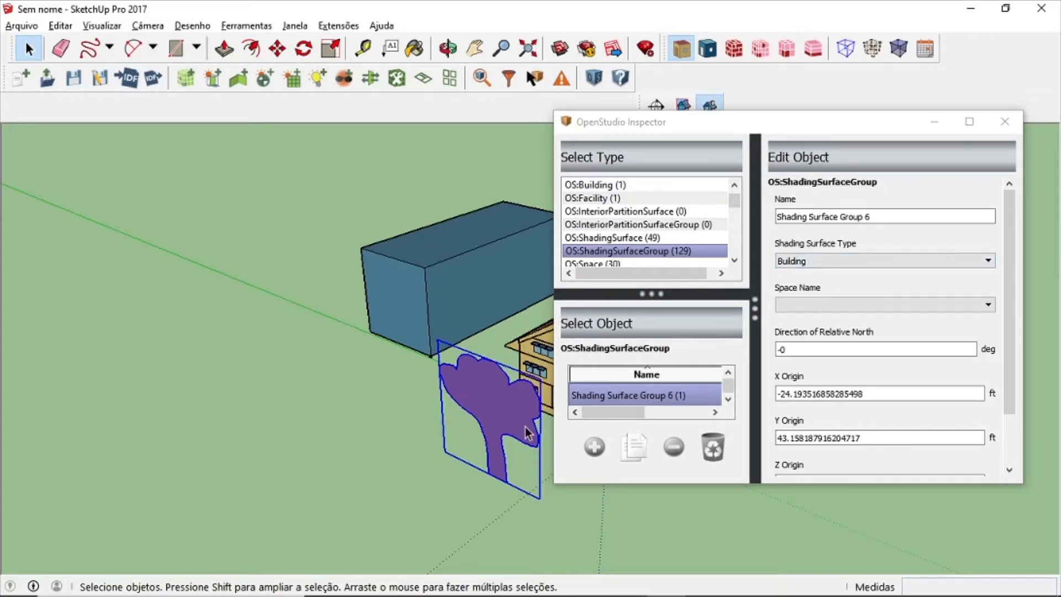
click(846, 264)
click(838, 272)
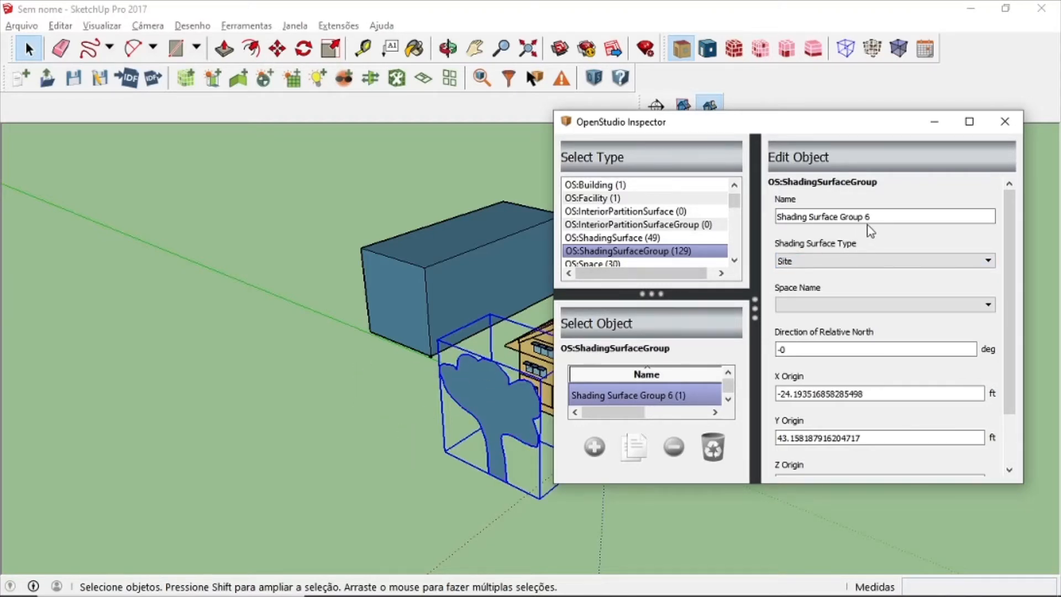
drag(880, 217, 611, 218)
text(tree)
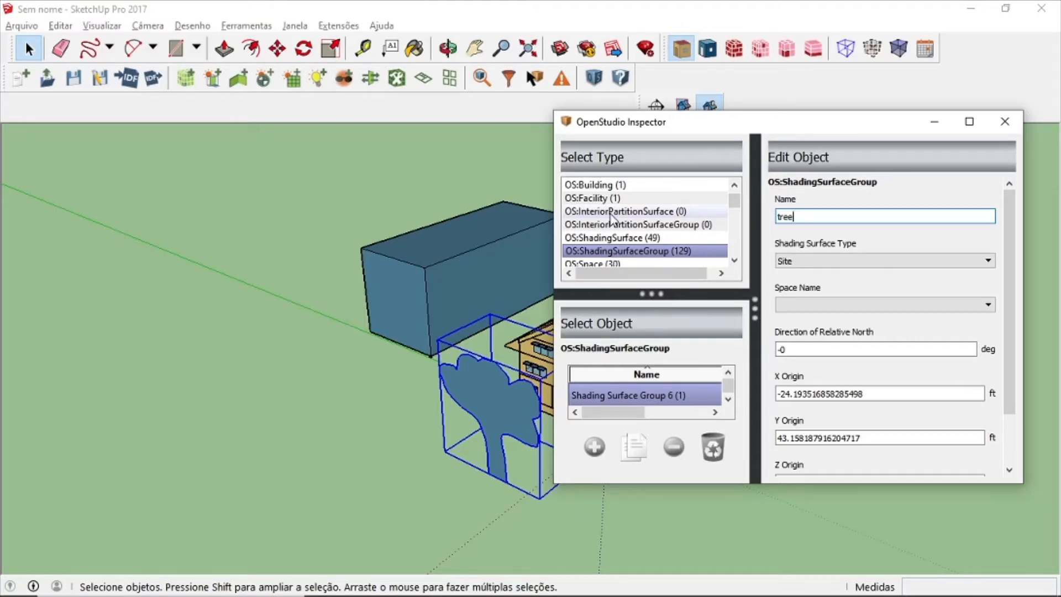
- Rename the neighbouring block's shading surface group "other biulding" in the OpenStudio Inspector
click(933, 122)
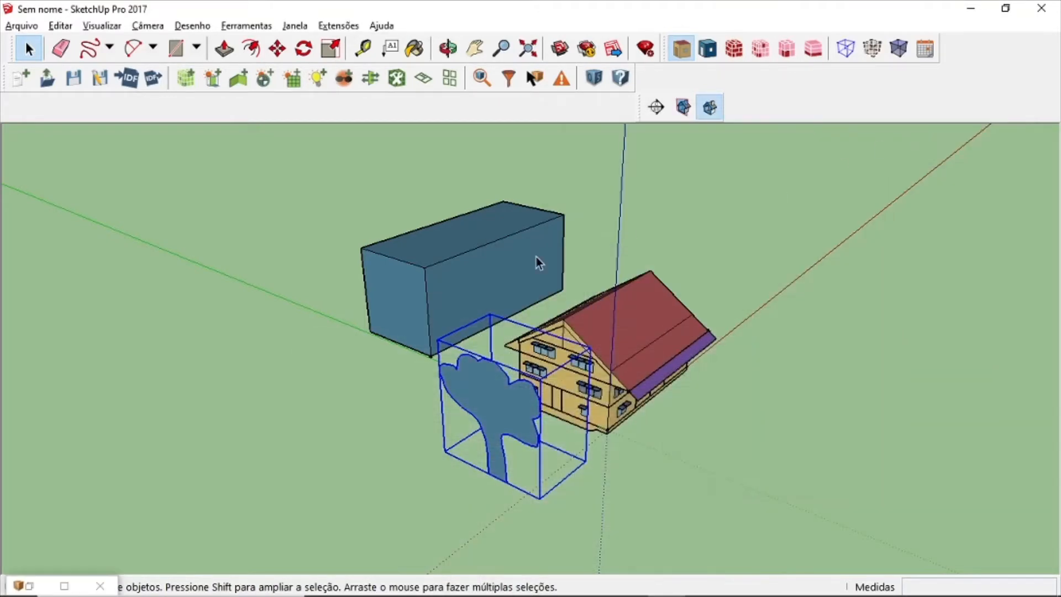
click(473, 314)
click(64, 585)
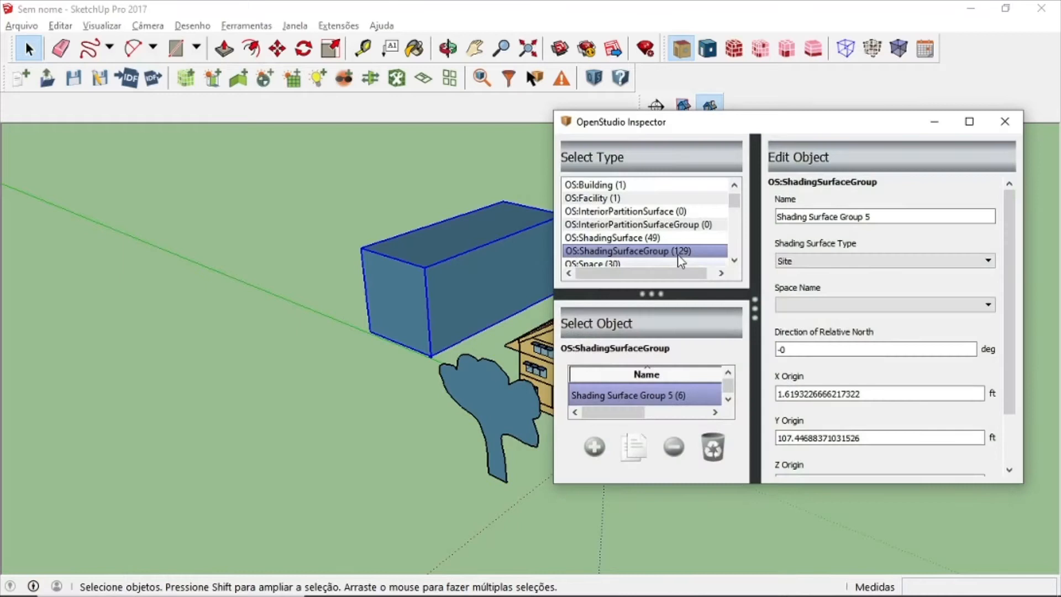
triple_click(883, 216)
text(oth)
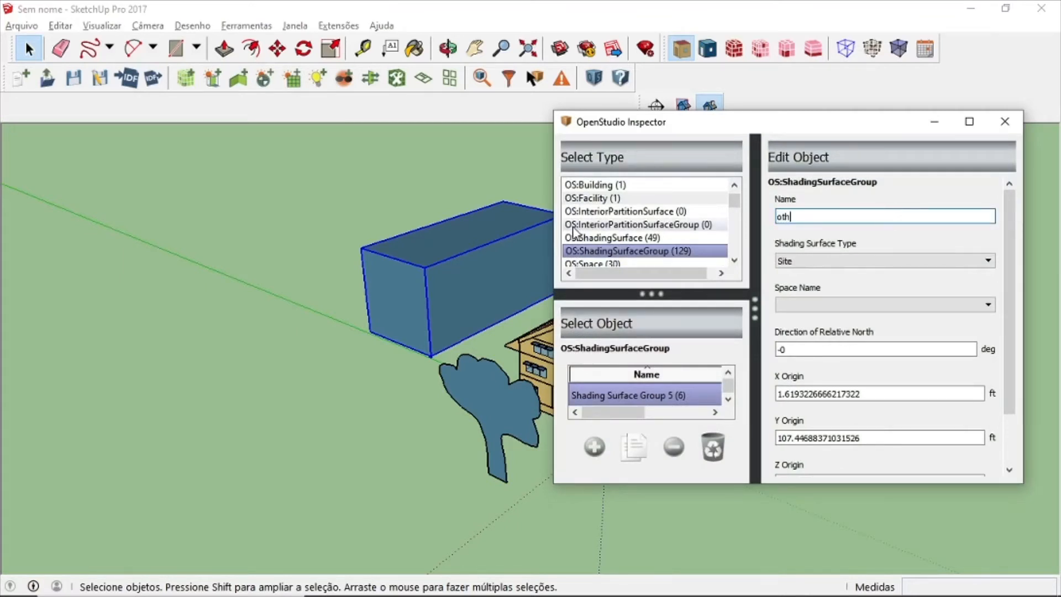
text(er biulding)
click(934, 126)
- Check the shading surface type assigned to the roof overhang group in the OpenStudio Inspector
click(655, 403)
scroll(587, 414, up, 2)
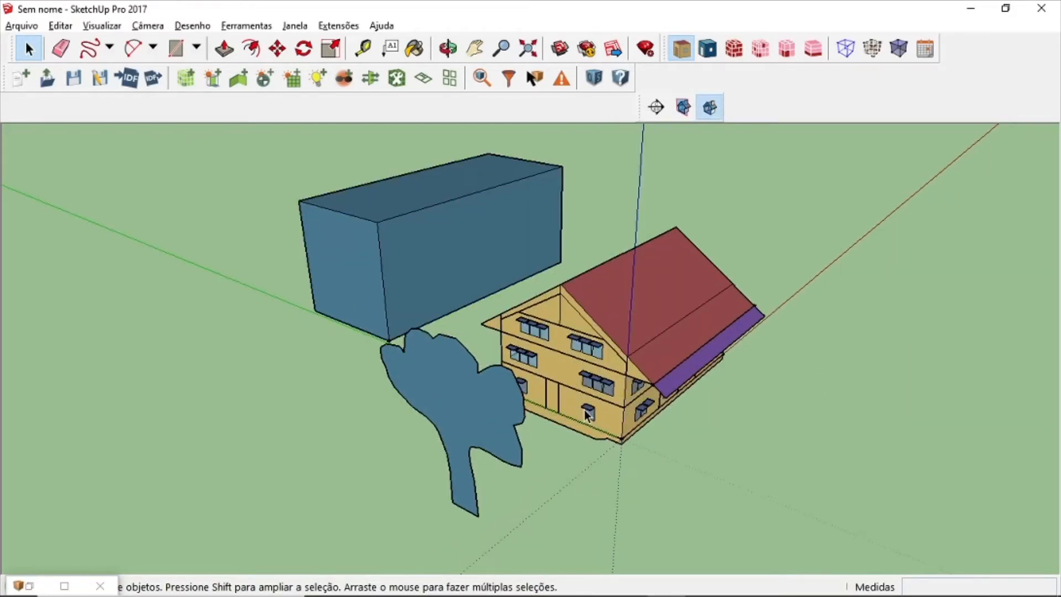
click(676, 377)
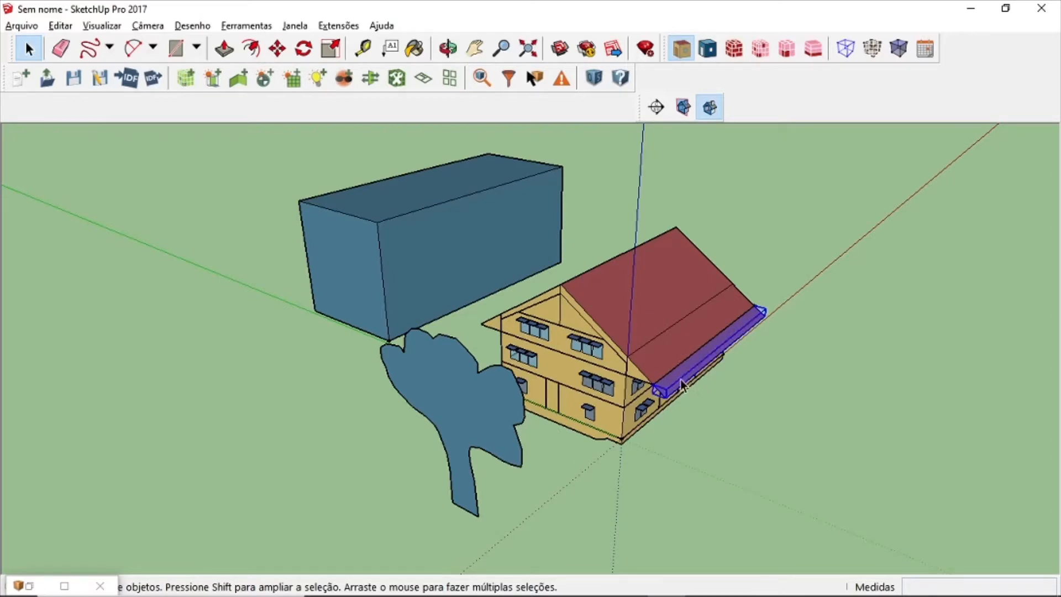
scroll(697, 362, up, 2)
click(29, 585)
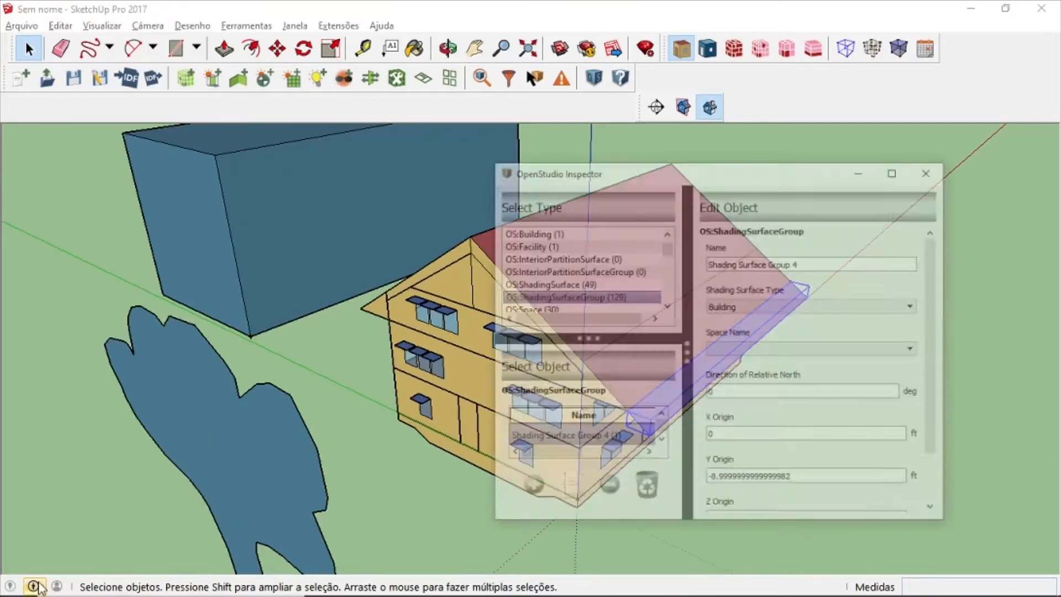
drag(838, 127, 349, 121)
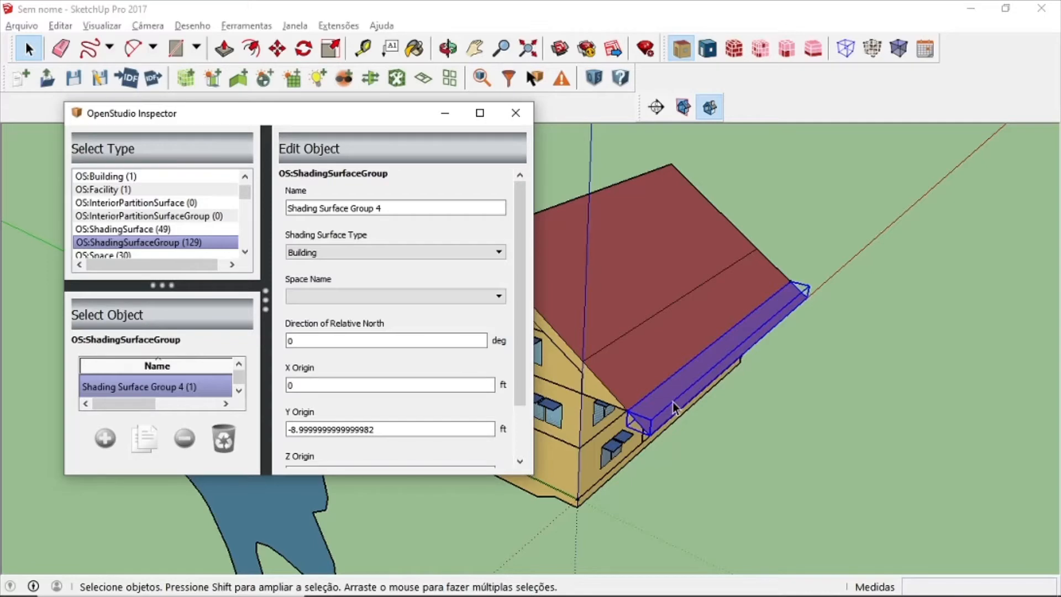
- Inspect the shading type and parent space of a window overhang in the upper-floor space, and close the Inspector
drag(408, 117, 971, 184)
scroll(454, 309, up, 3)
drag(442, 313, 347, 367)
double_click(399, 338)
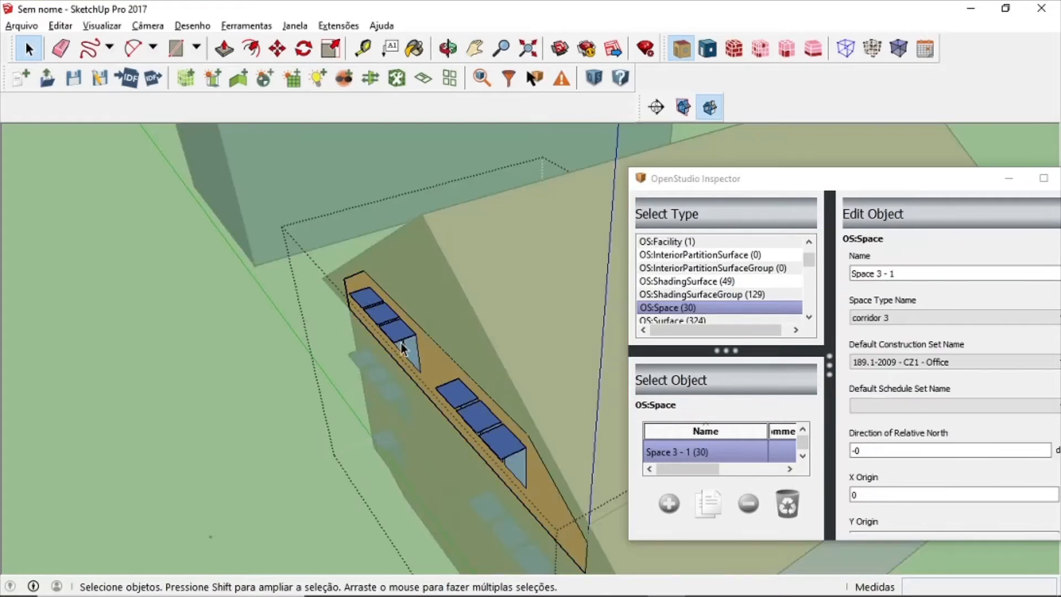
click(399, 338)
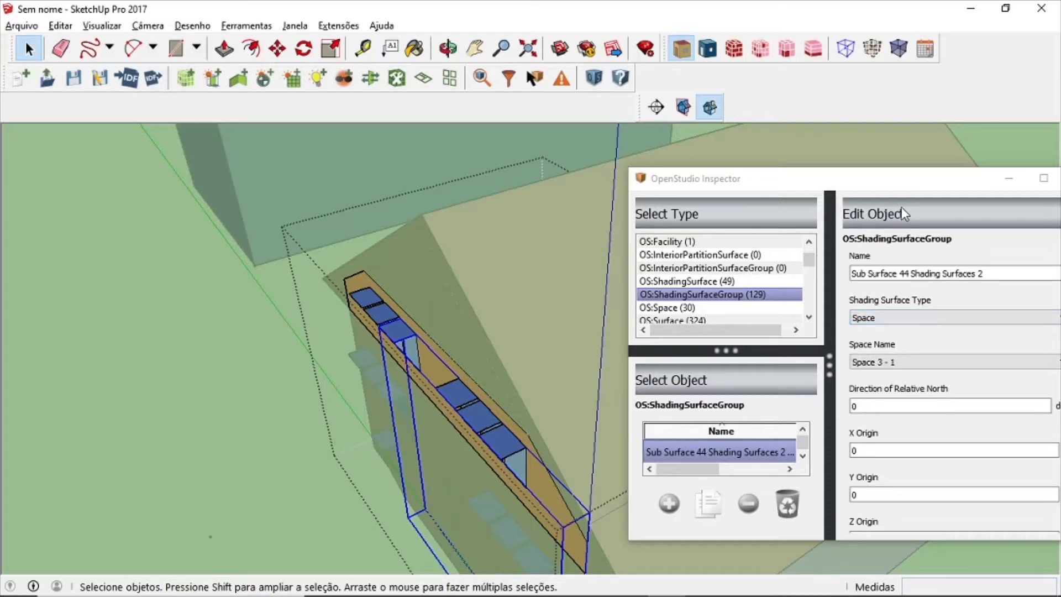
drag(784, 184, 522, 188)
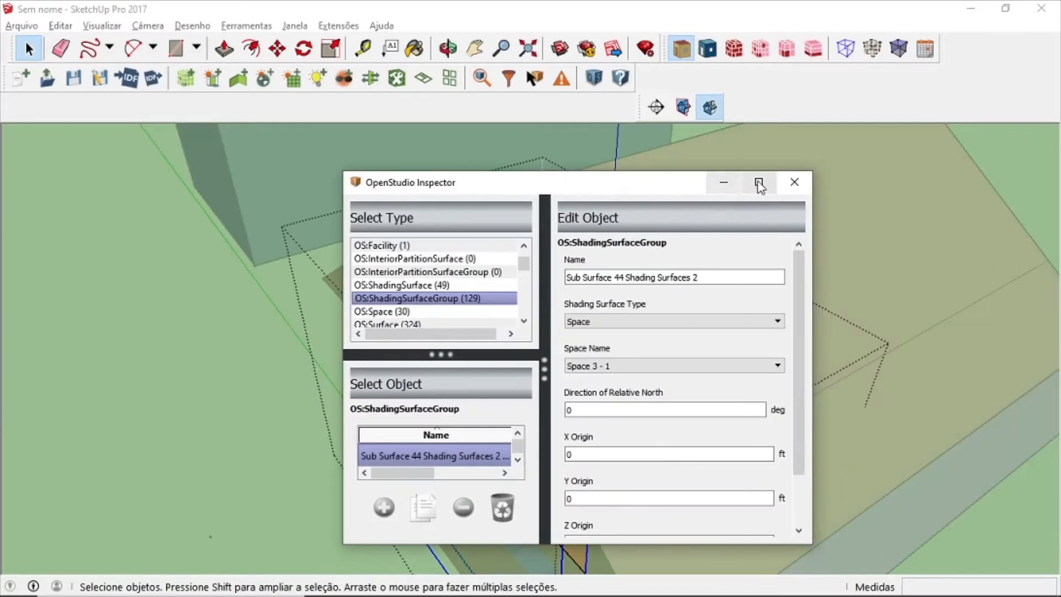
click(795, 182)
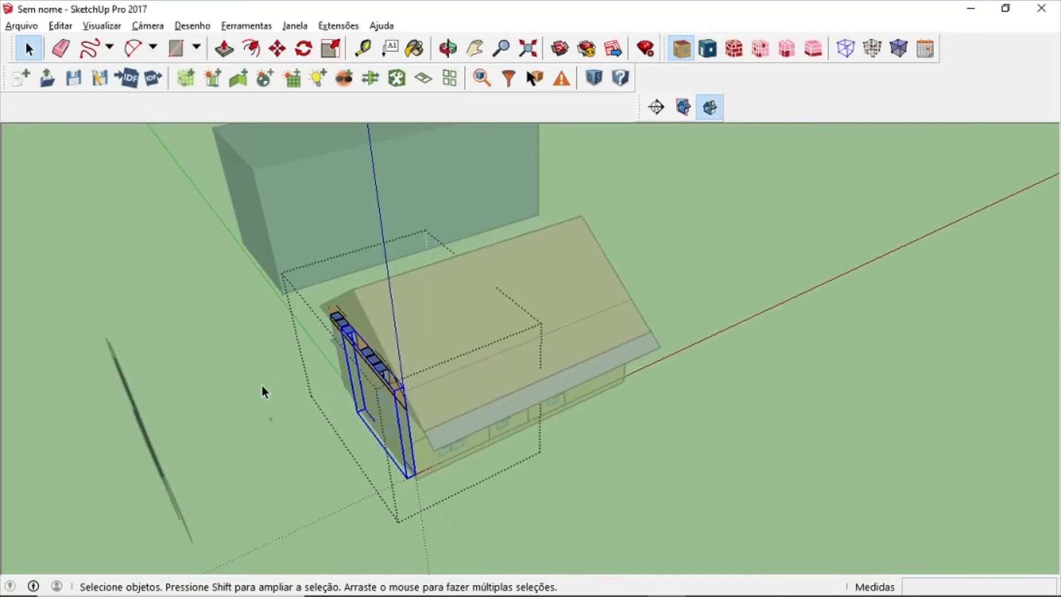
drag(262, 385, 308, 367)
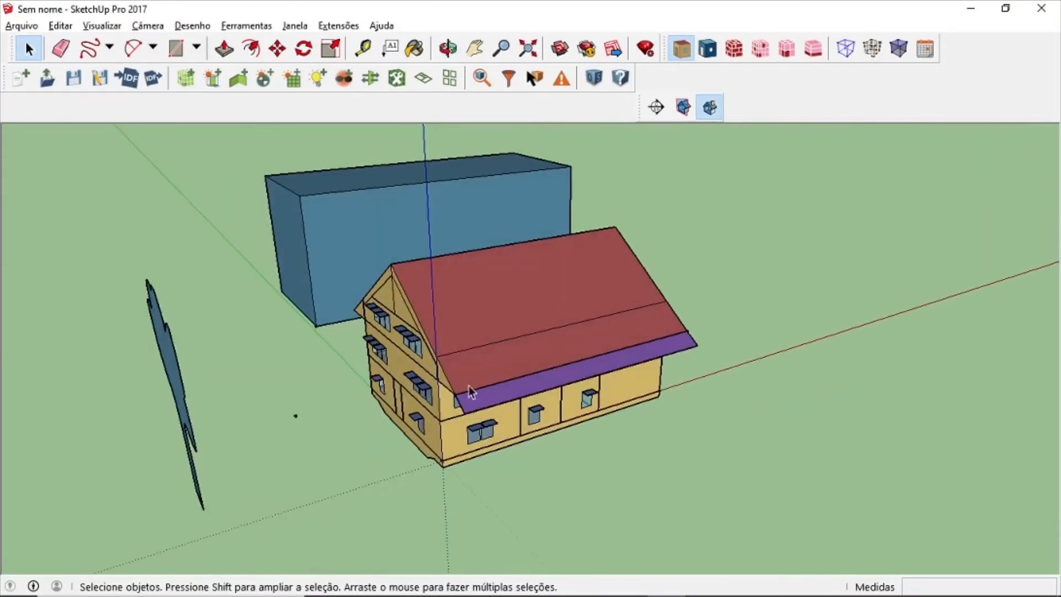
drag(284, 396, 698, 358)
drag(798, 295, 474, 357)
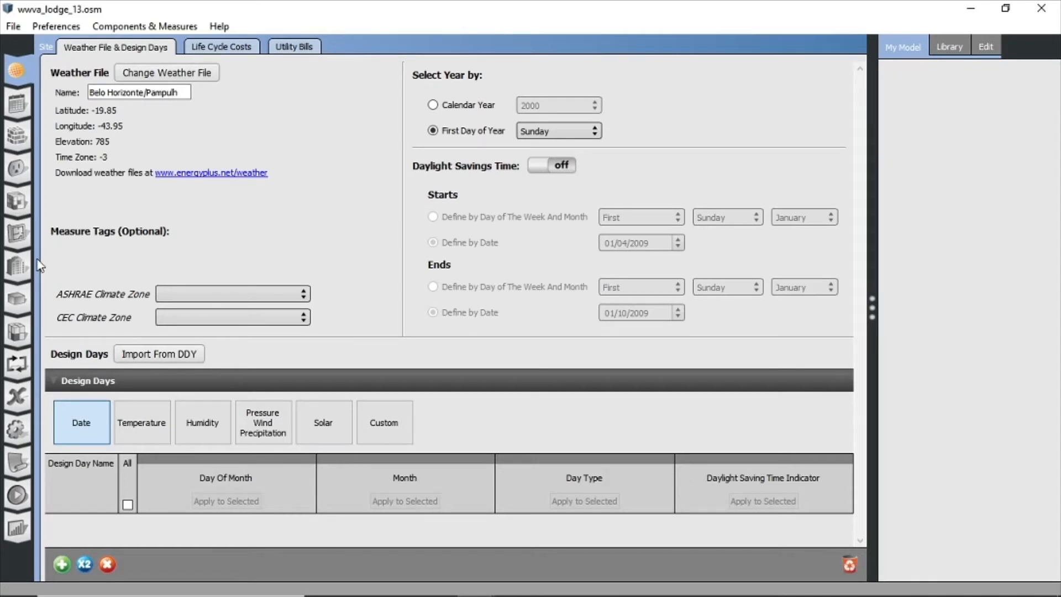
- In the OpenStudio application, view the model's geometry in 3D and check the tree's name and surface type
click(21, 238)
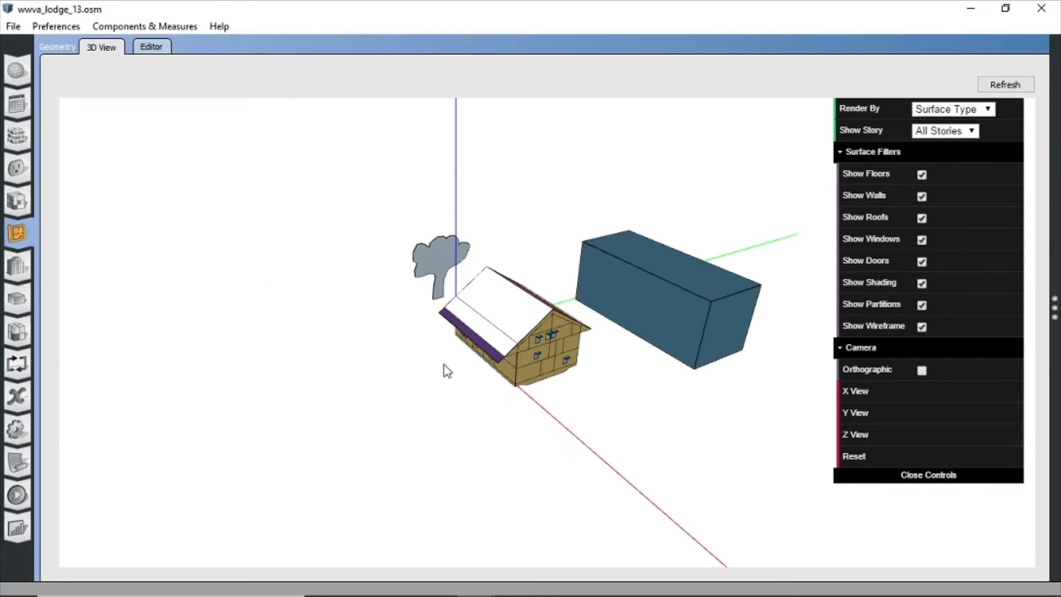
drag(447, 371, 405, 379)
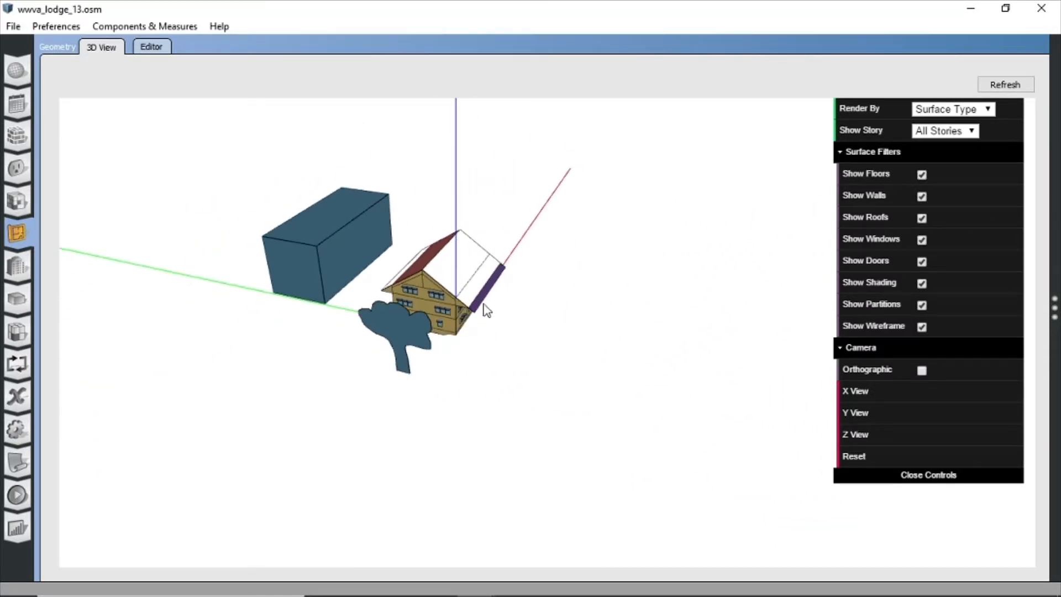
drag(320, 302, 390, 297)
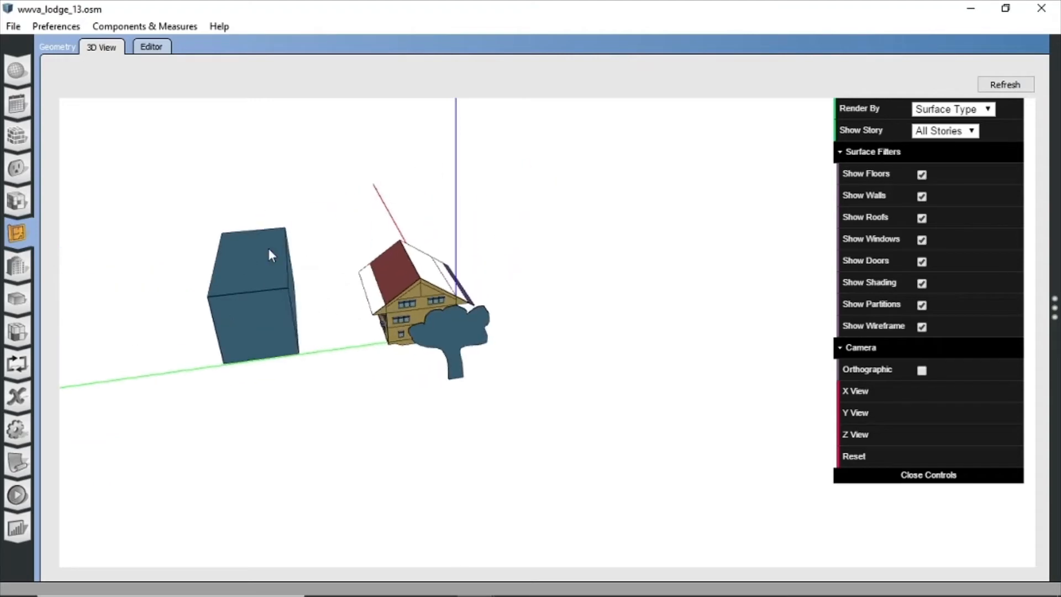
click(445, 338)
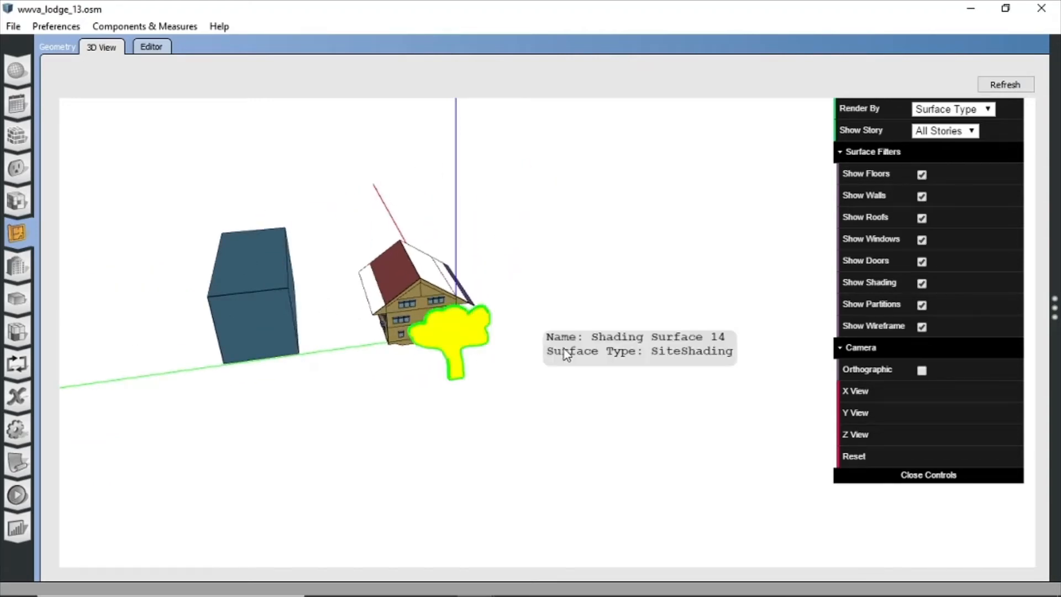
drag(560, 352, 423, 354)
click(423, 354)
- Examine the roof overhang and window overhangs of the house from several angles in the 3D geometry view
drag(564, 329, 459, 339)
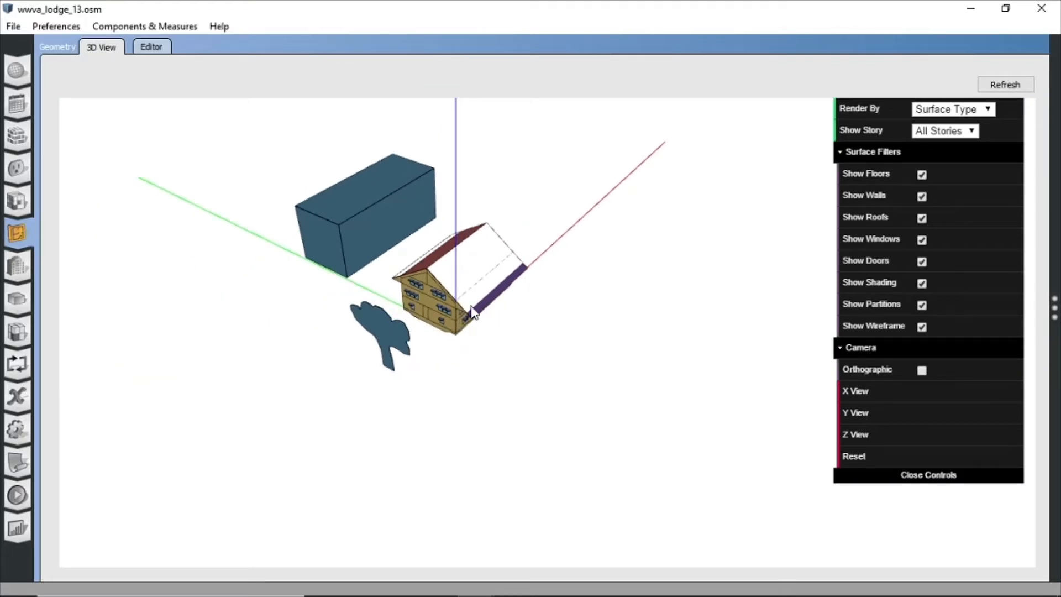
scroll(500, 303, up, 3)
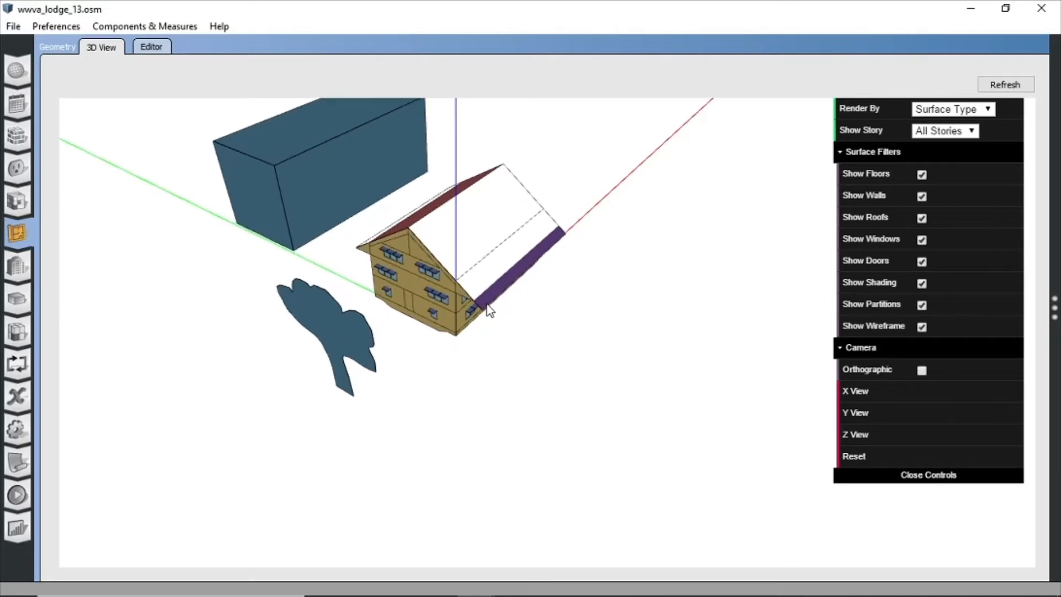
scroll(489, 310, up, 2)
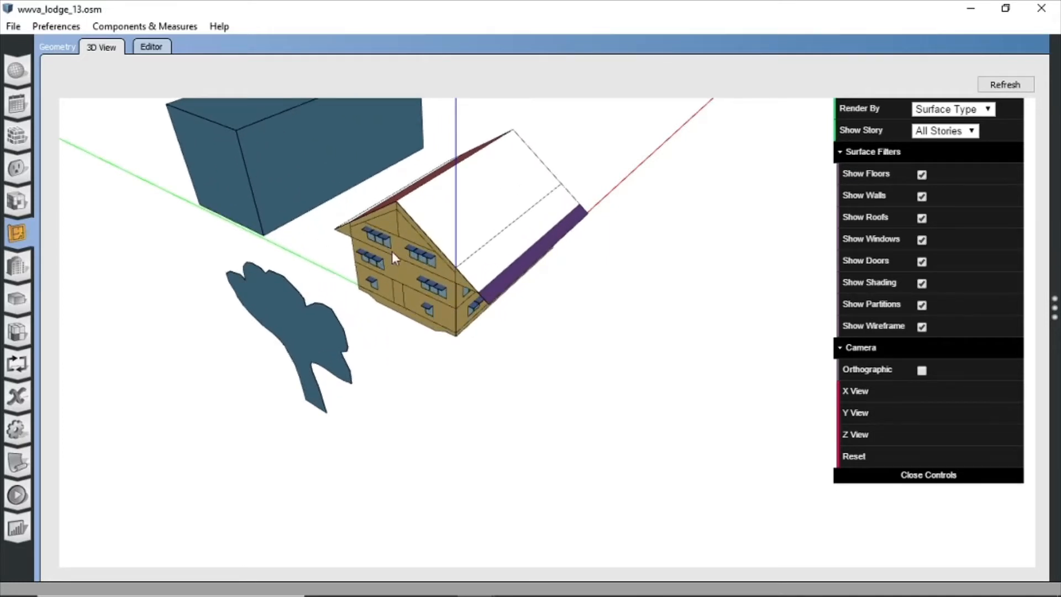
scroll(392, 239, up, 3)
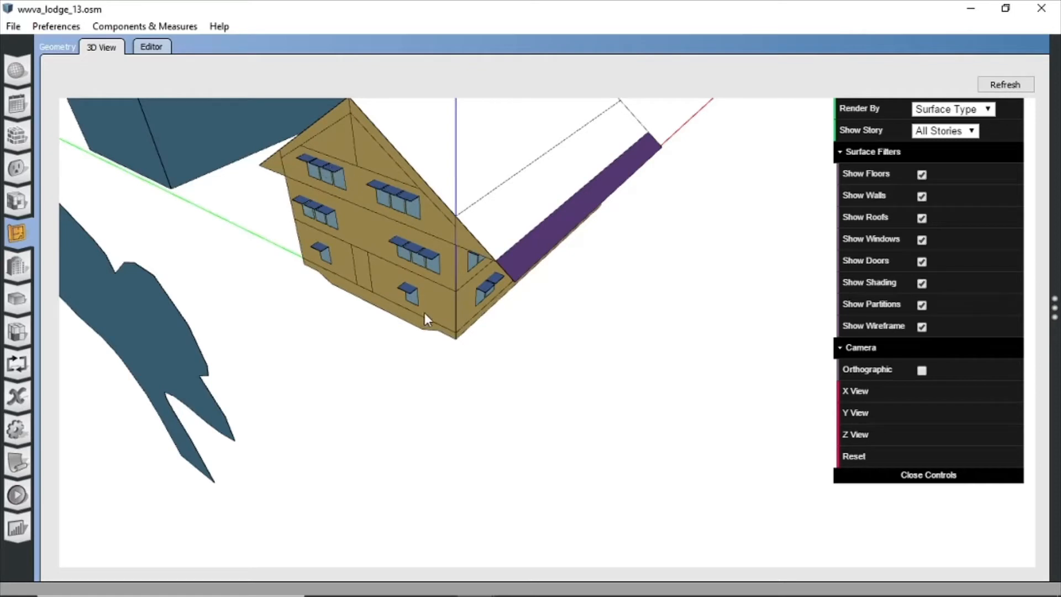
scroll(397, 320, down, 5)
drag(389, 378, 432, 364)
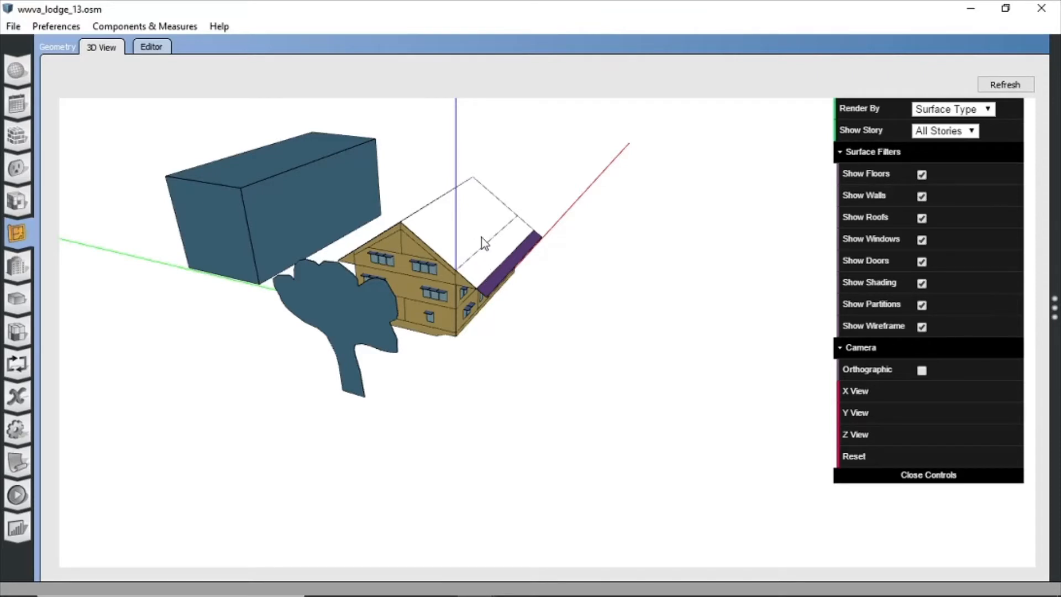
drag(566, 263, 517, 290)
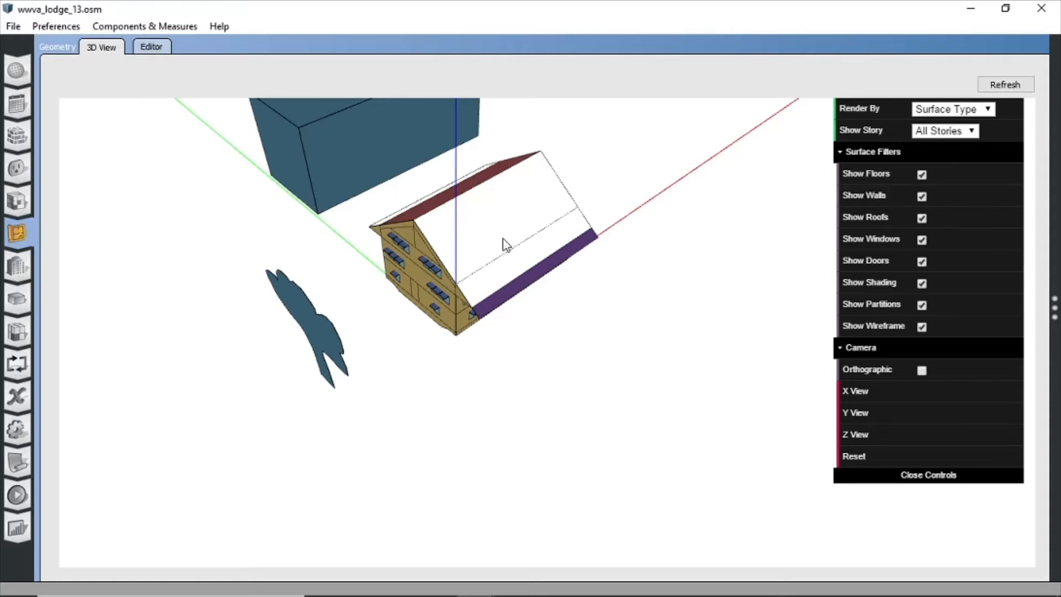
- Review the facility's shading surface groups with their types, surfaces, transmittance schedules and constructions, down to the tree group
click(25, 277)
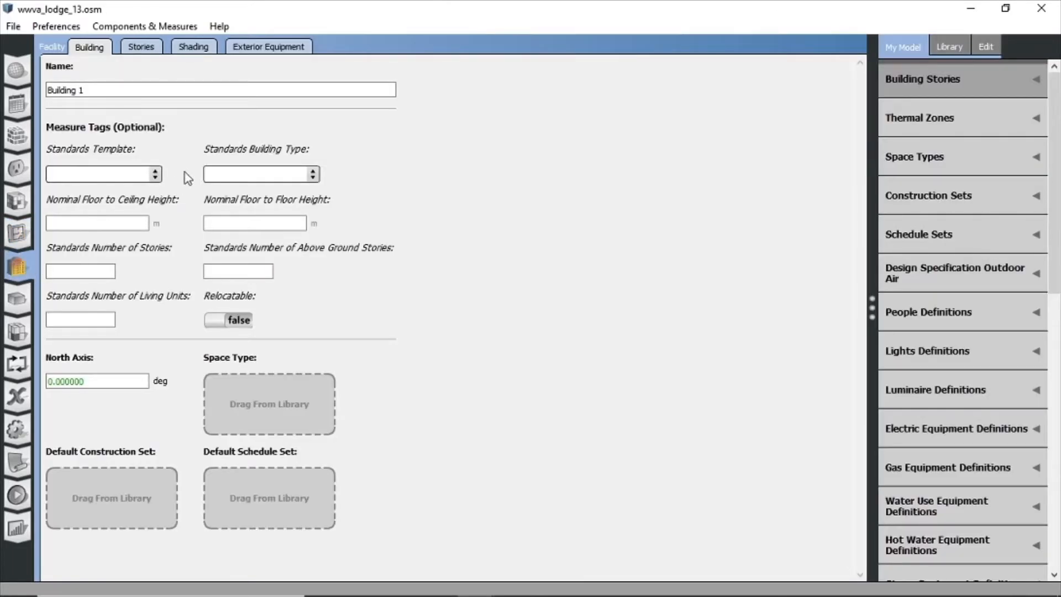
click(208, 53)
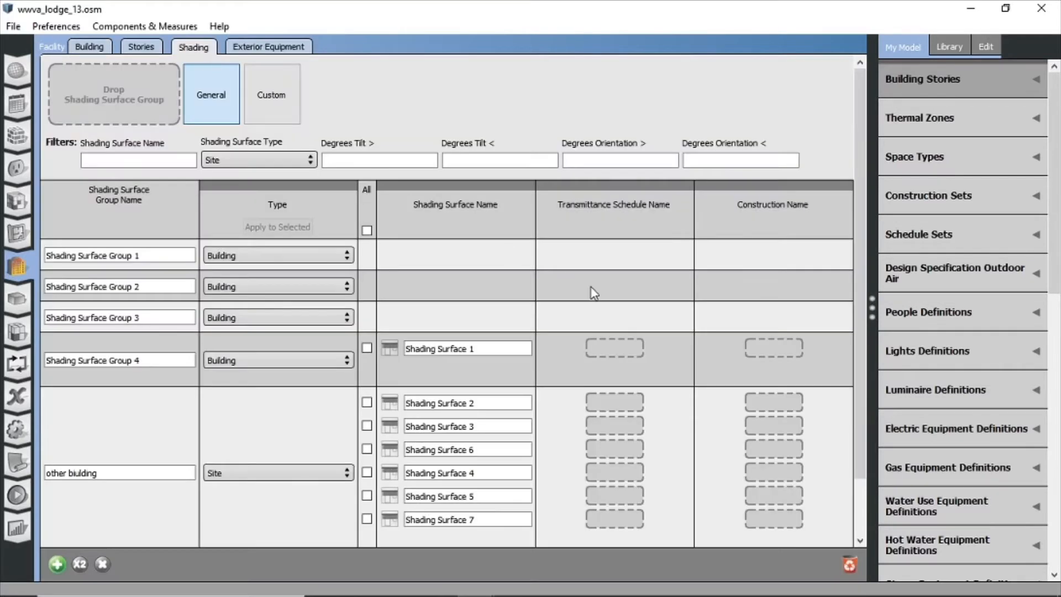
scroll(601, 309, down, 2)
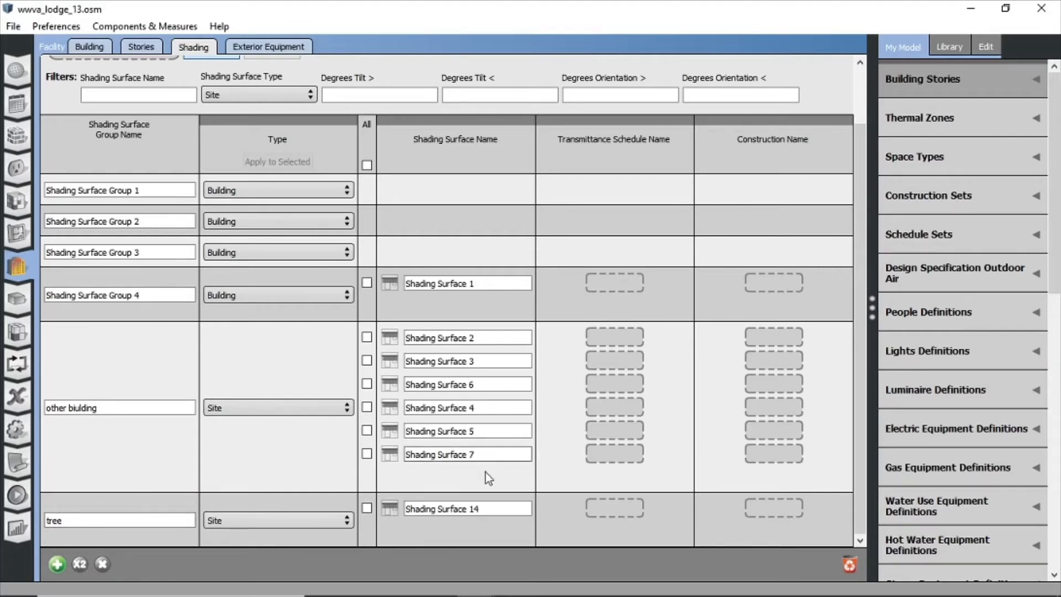
click(137, 520)
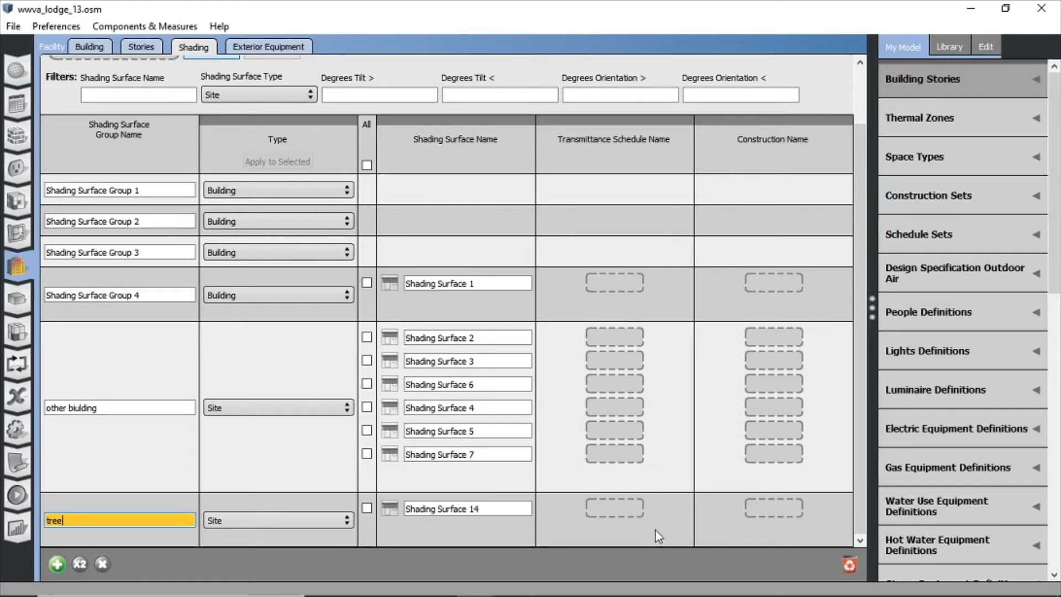
click(769, 514)
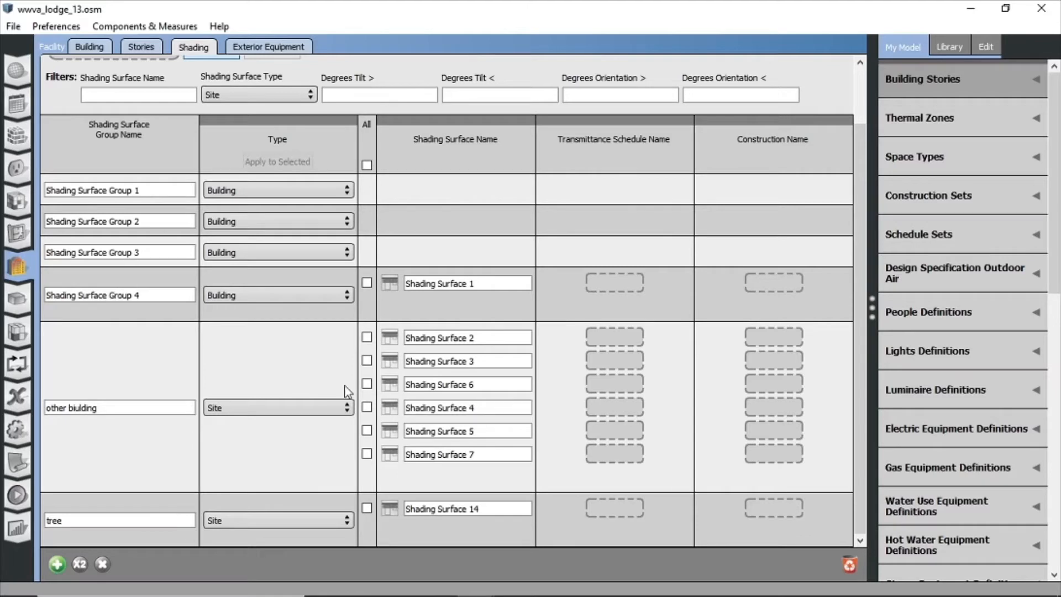
click(104, 413)
- Review the existing "space" and "site_tree" constructions in the model's list of constructions
click(25, 141)
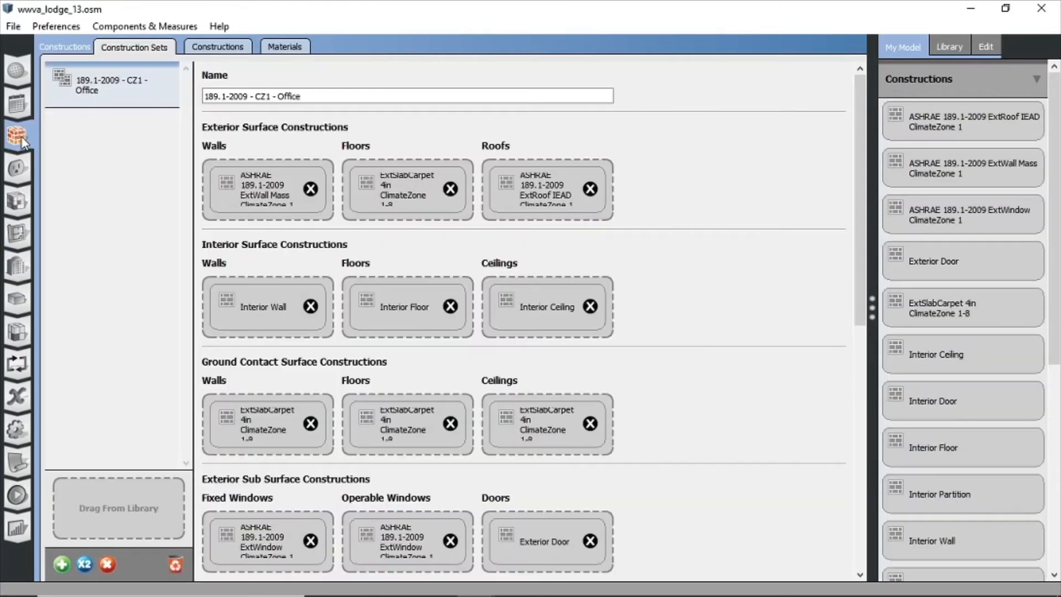
click(236, 52)
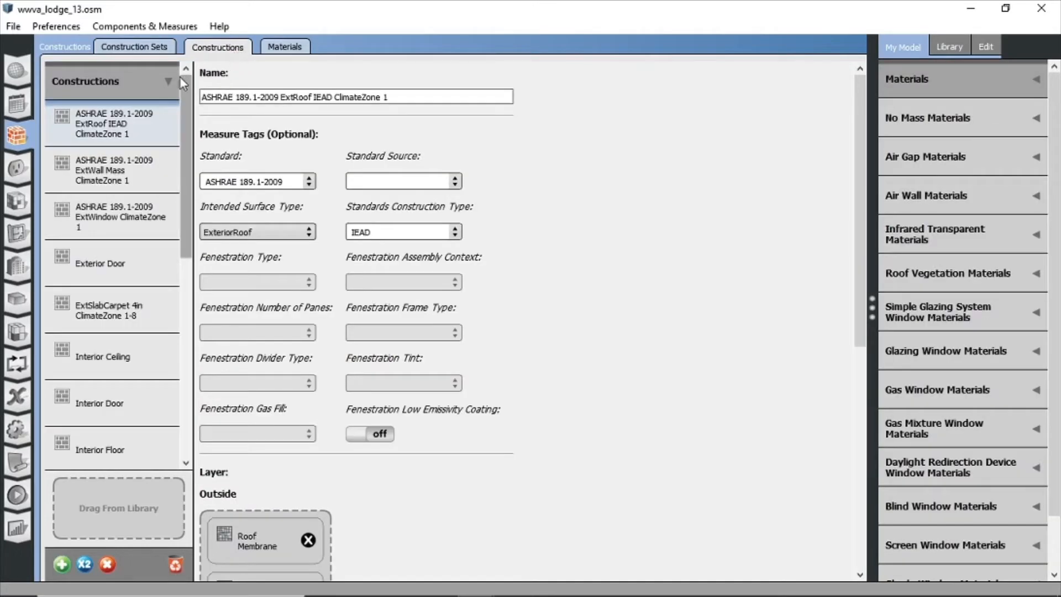
scroll(121, 183, down, 5)
scroll(121, 182, down, 5)
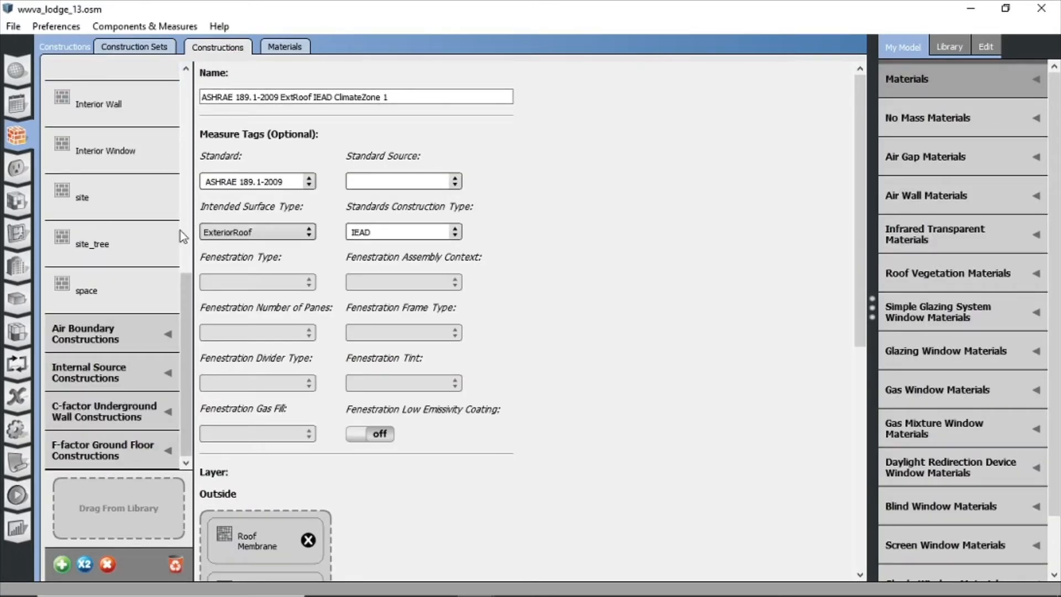
click(117, 302)
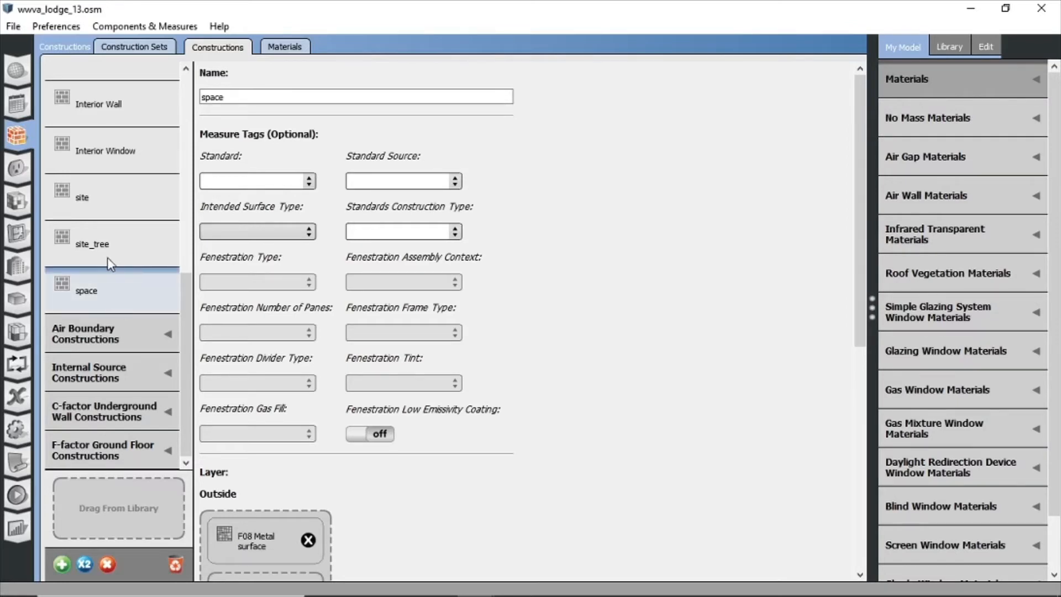
click(135, 249)
- Delete the "site" and "site_tree" constructions from the model
click(132, 208)
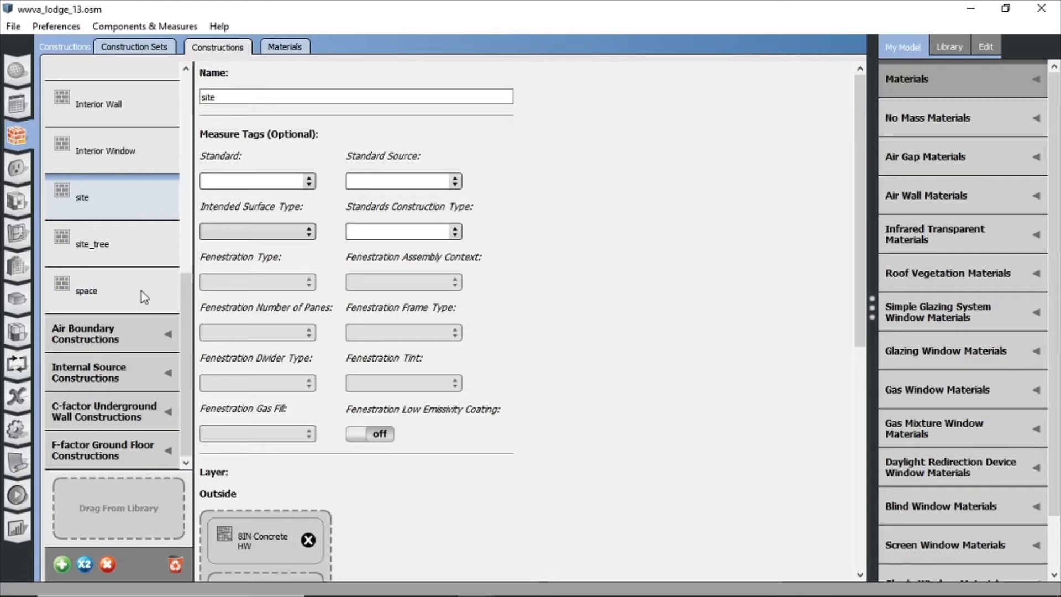
click(108, 563)
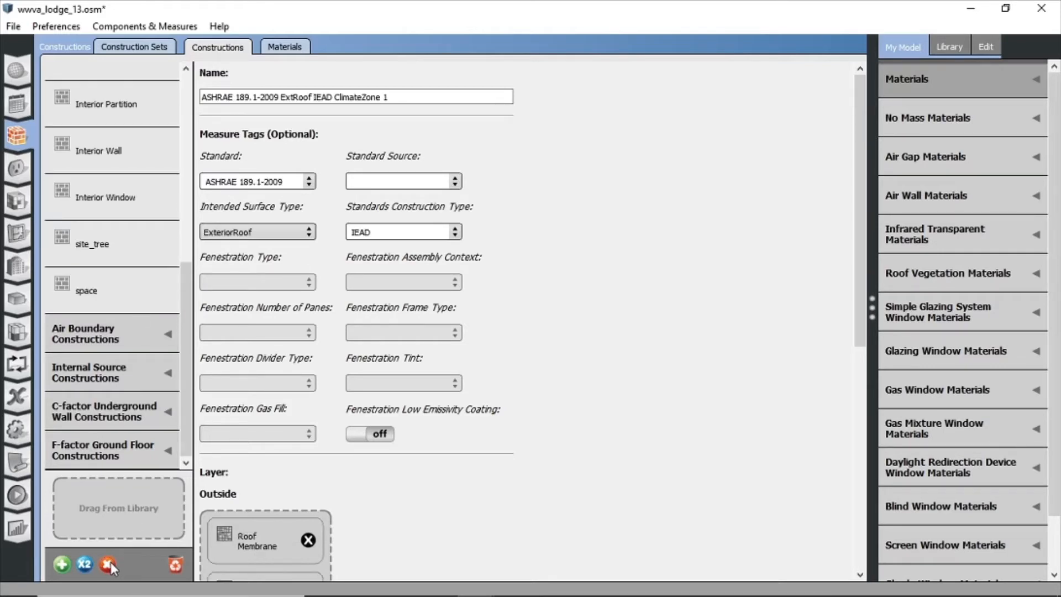
click(120, 253)
click(113, 564)
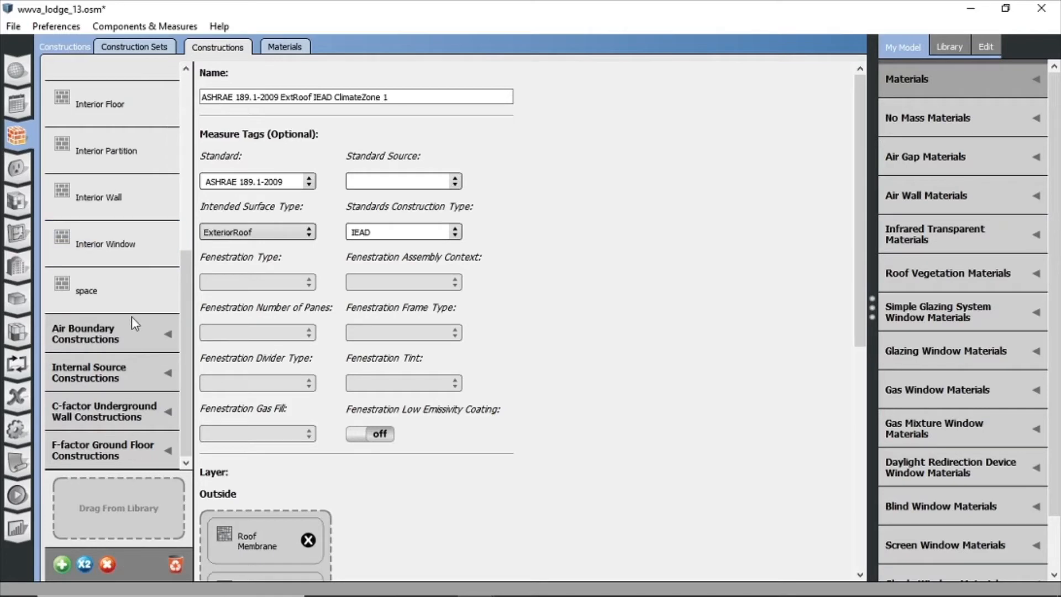
- Delete the "space" construction from the model
click(131, 293)
click(111, 569)
scroll(138, 353, up, 5)
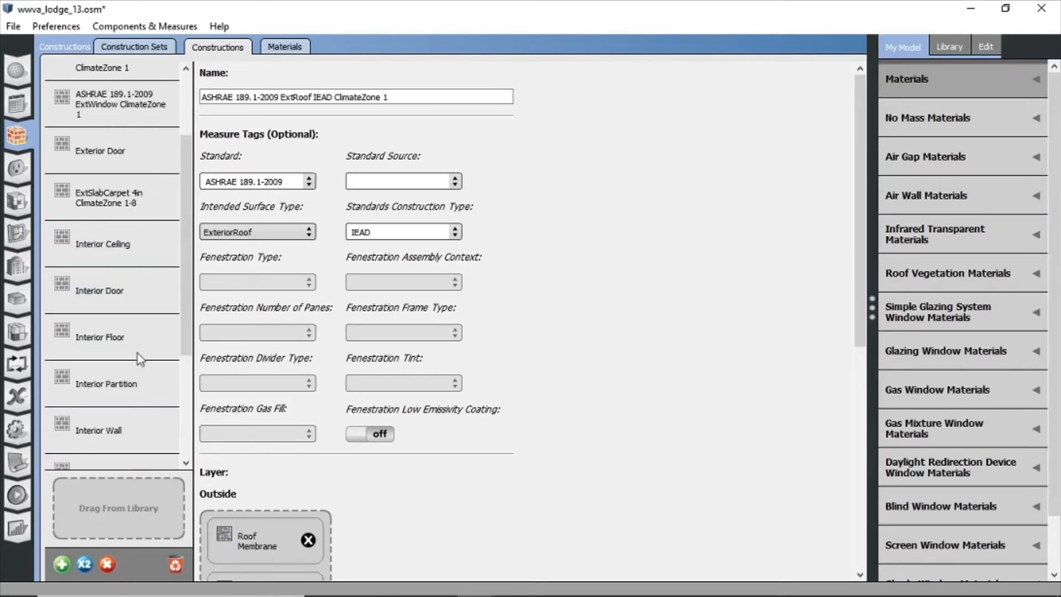
scroll(145, 278, down, 5)
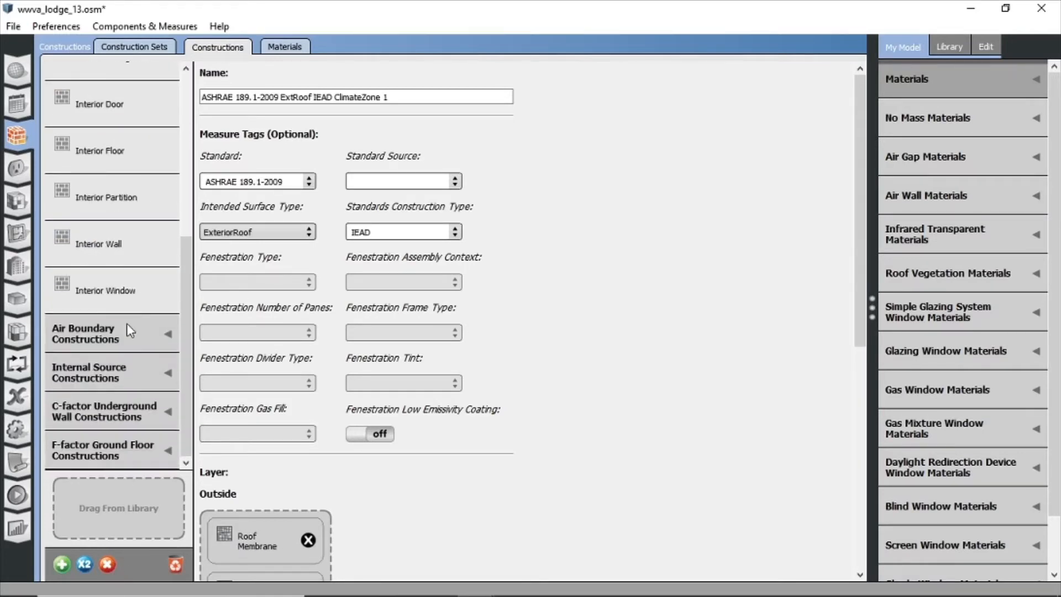
- Add a new construction and name it Site_biulding
click(63, 563)
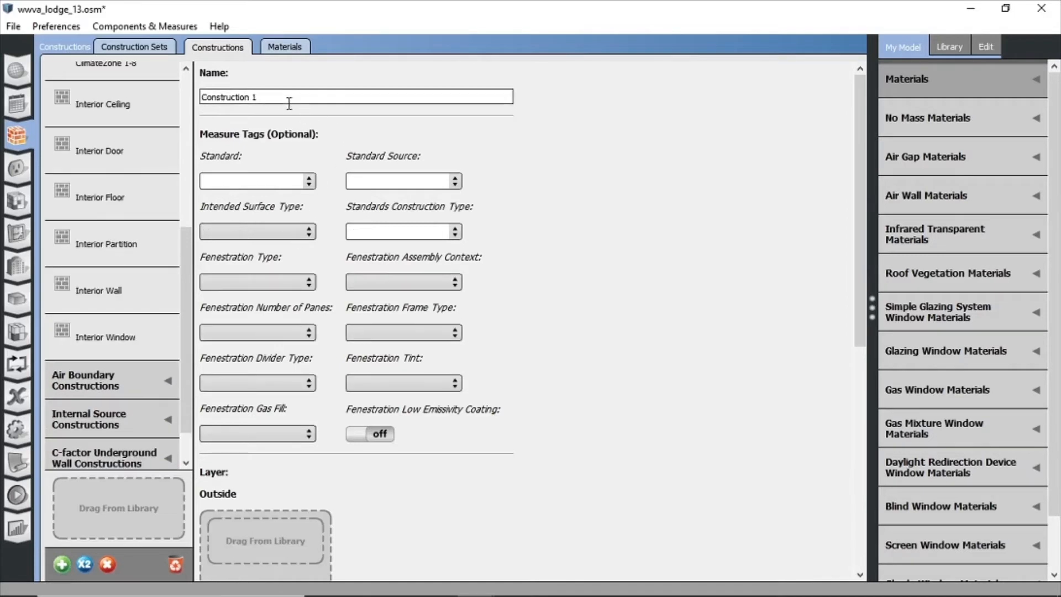
drag(286, 98, 187, 101)
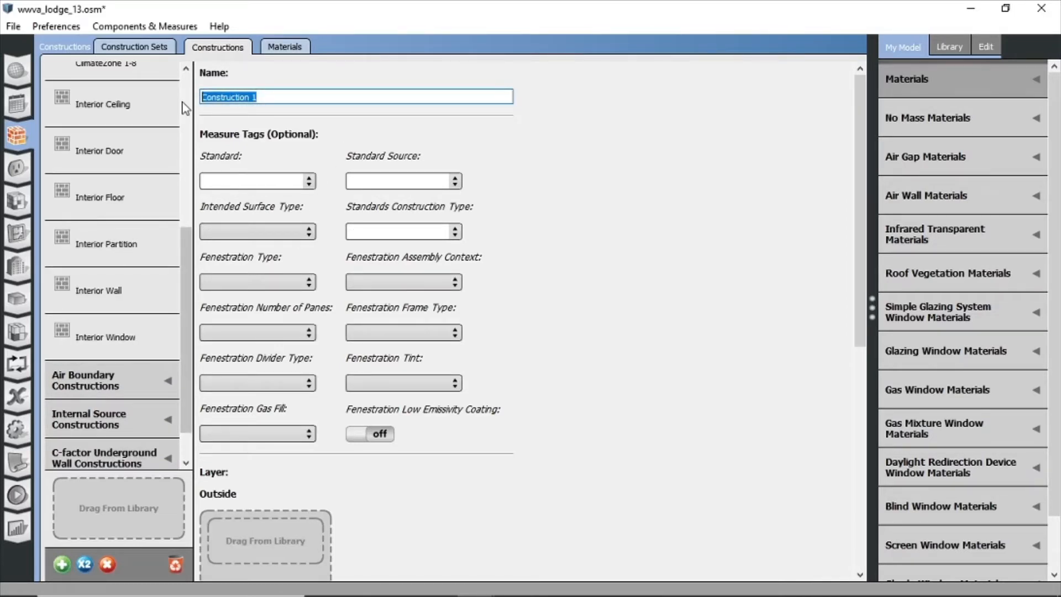
text(s)
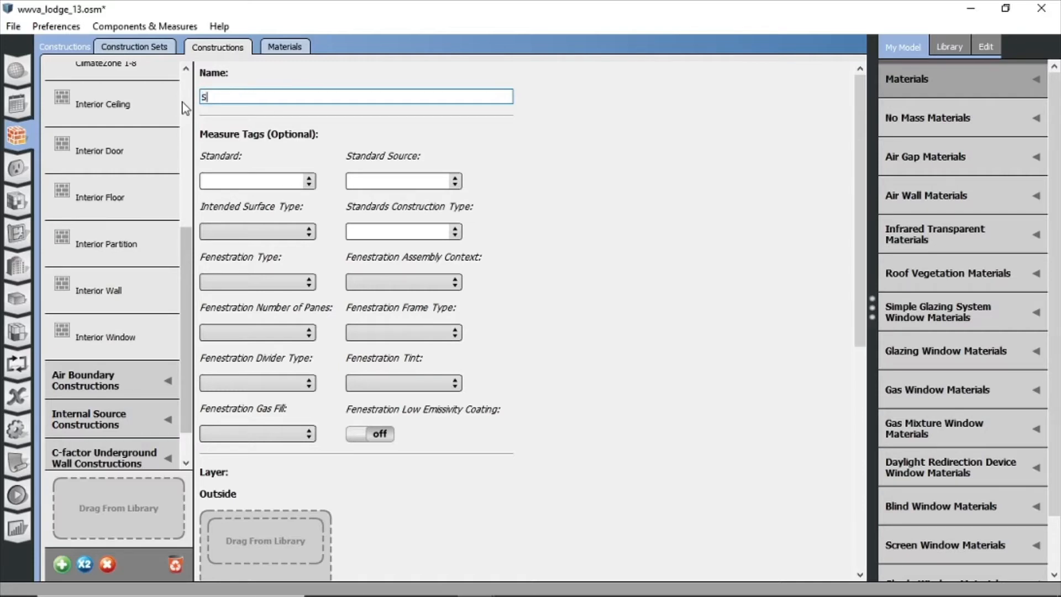
text(ite_biulding)
click(780, 415)
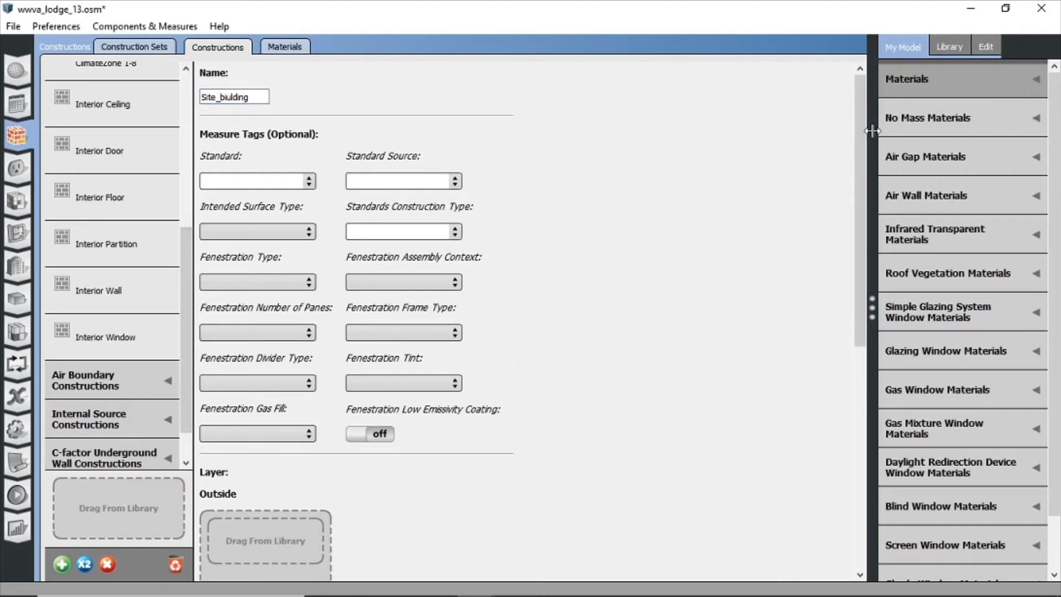
- Assign the 8IN Concrete HW material as the outside layer of the Site_biulding construction and check the result
click(940, 83)
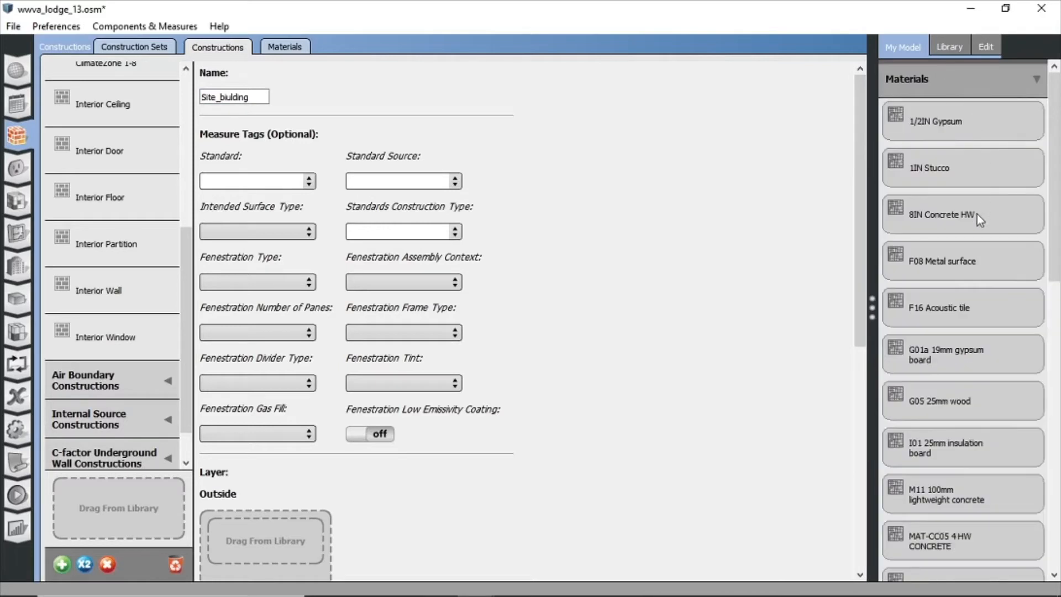
drag(977, 214, 280, 537)
scroll(426, 442, down, 2)
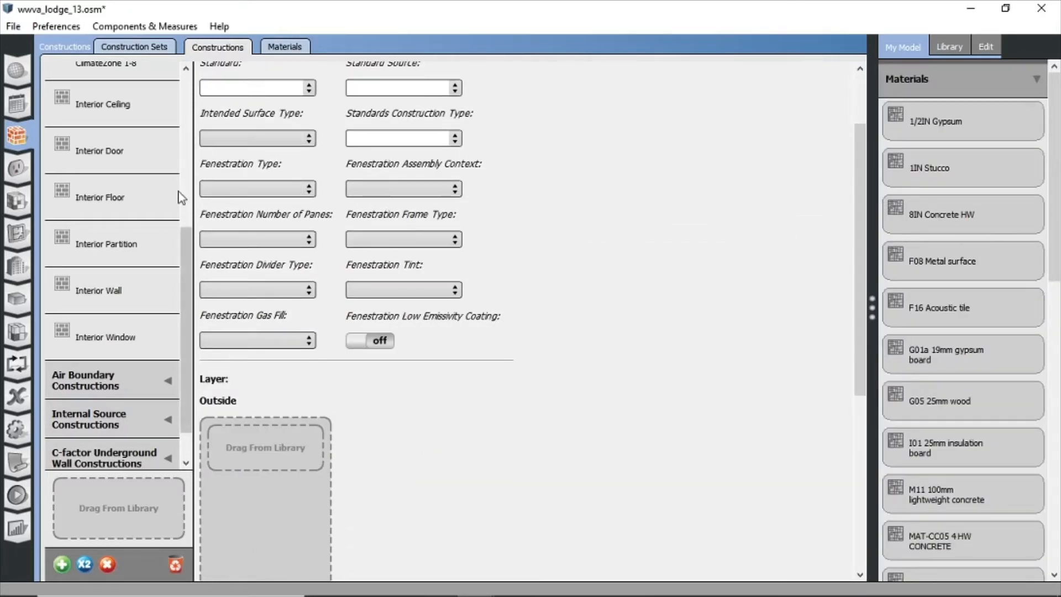
scroll(181, 192, up, 3)
scroll(173, 214, up, 3)
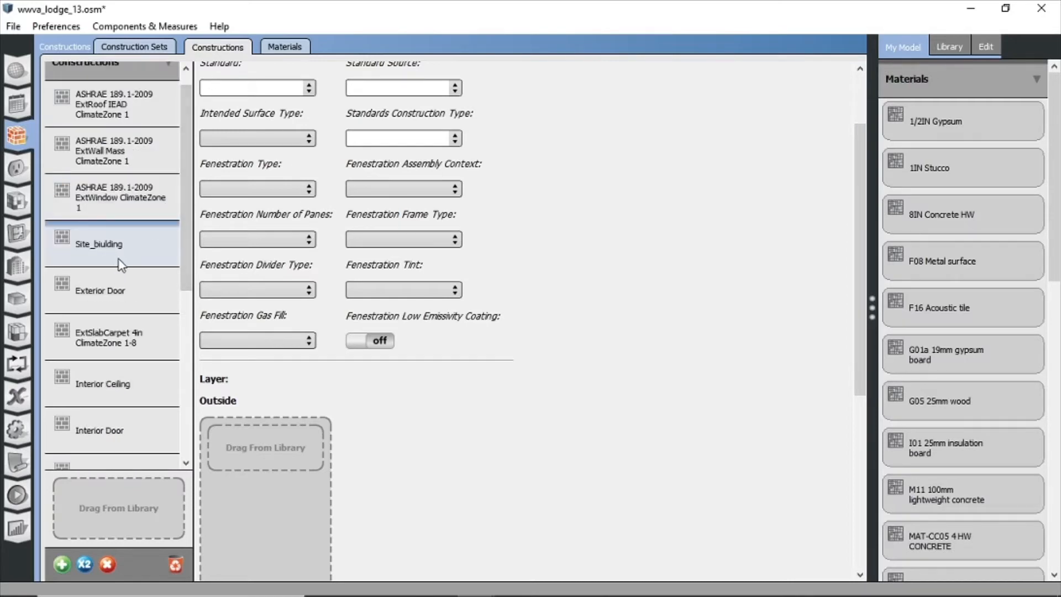
click(96, 294)
click(114, 239)
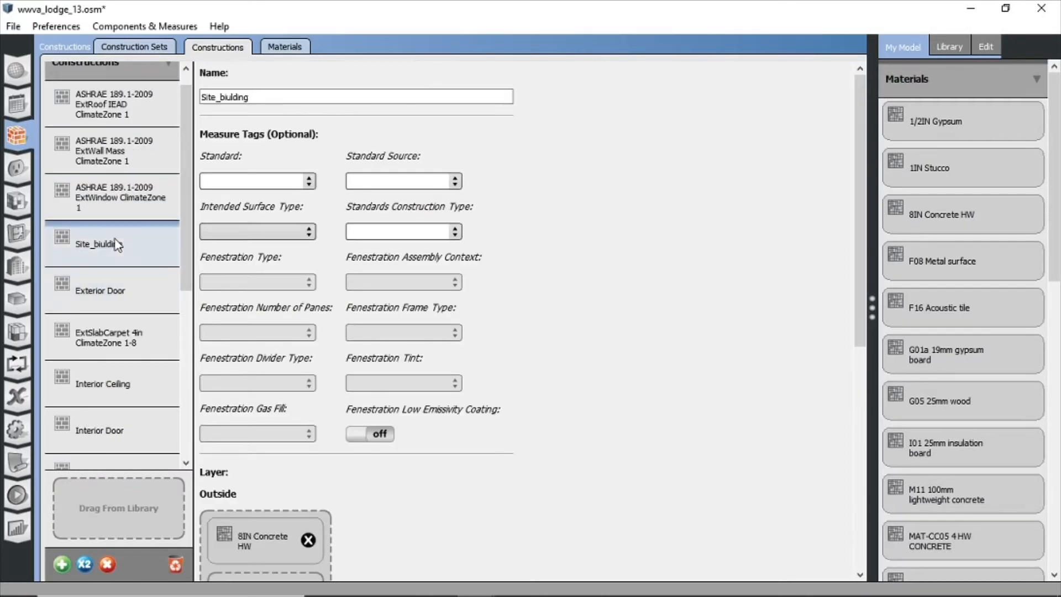
- Add a construction named tree_site with the G05 25mm wood material as its outside layer
click(62, 564)
click(267, 97)
triple_click(270, 97)
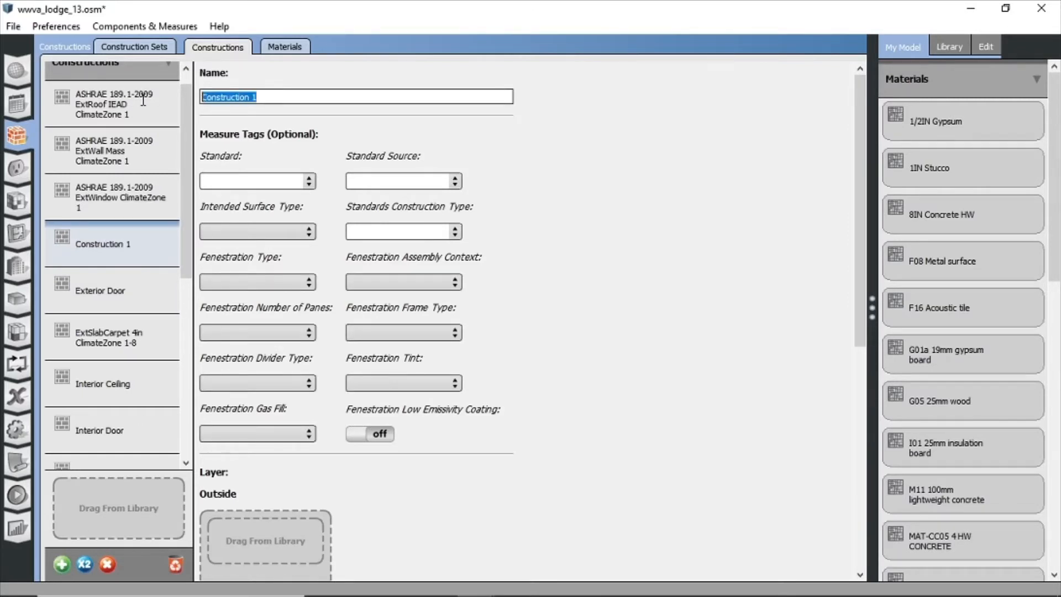
text(tree)
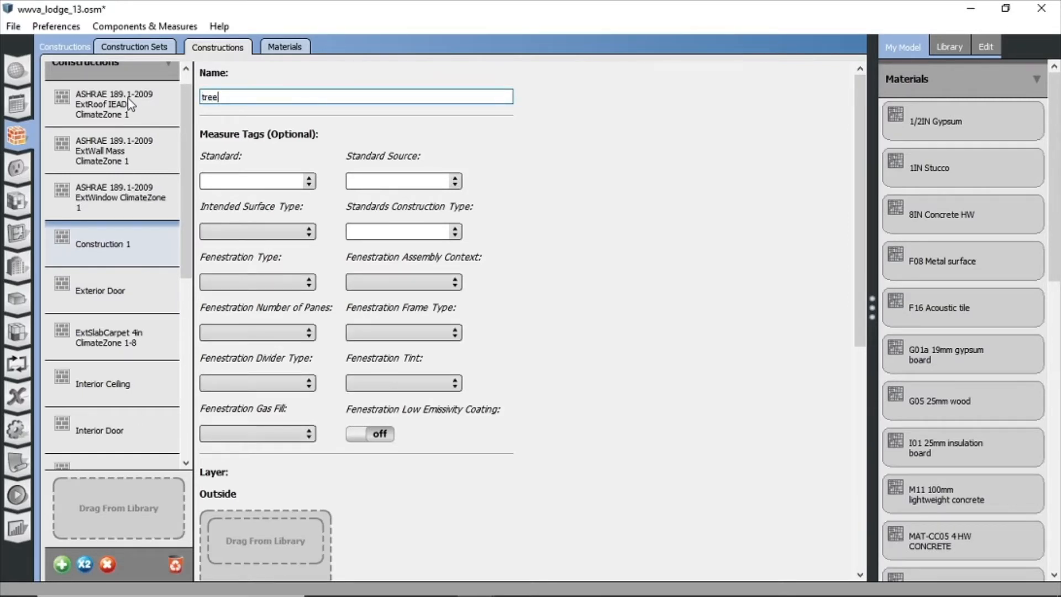
text(_site)
key(Return)
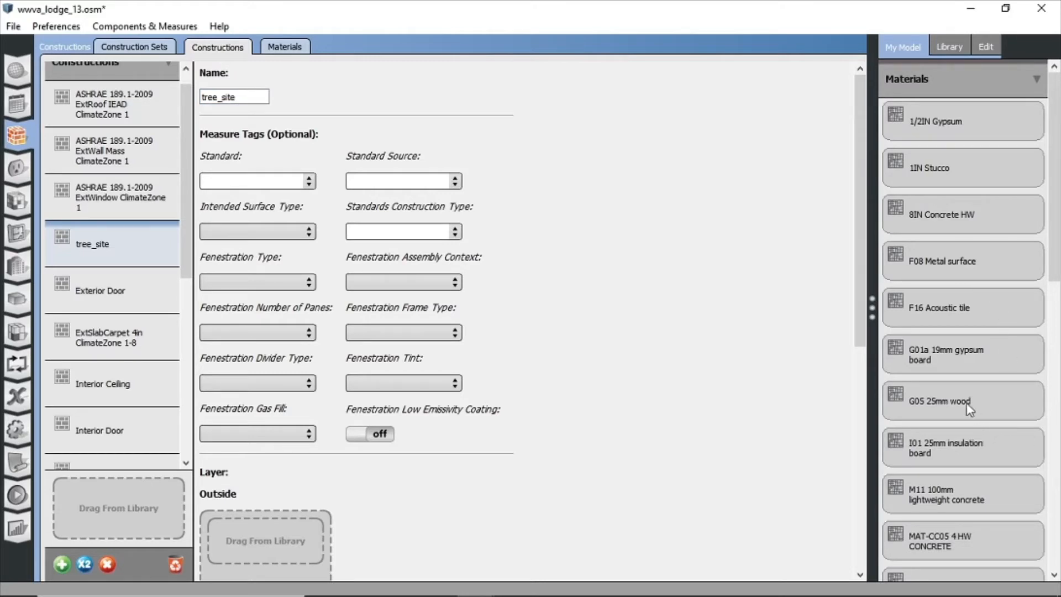
scroll(966, 398, down, 2)
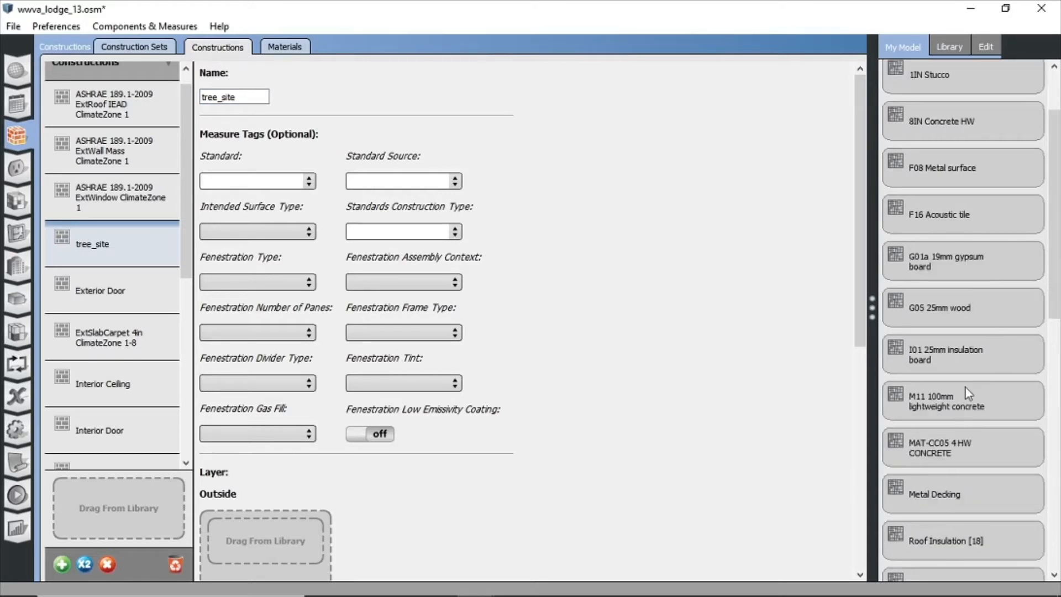
drag(954, 310, 276, 538)
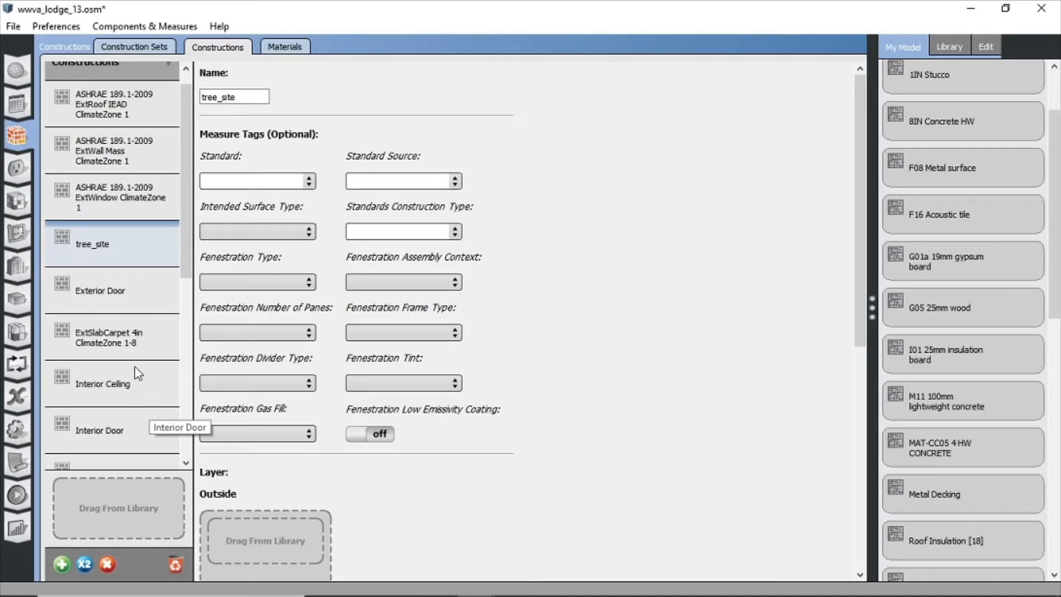
- Add a construction named biulding_ with the 8IN Concrete HW material as its outside layer
scroll(123, 414, down, 3)
scroll(121, 414, up, 1)
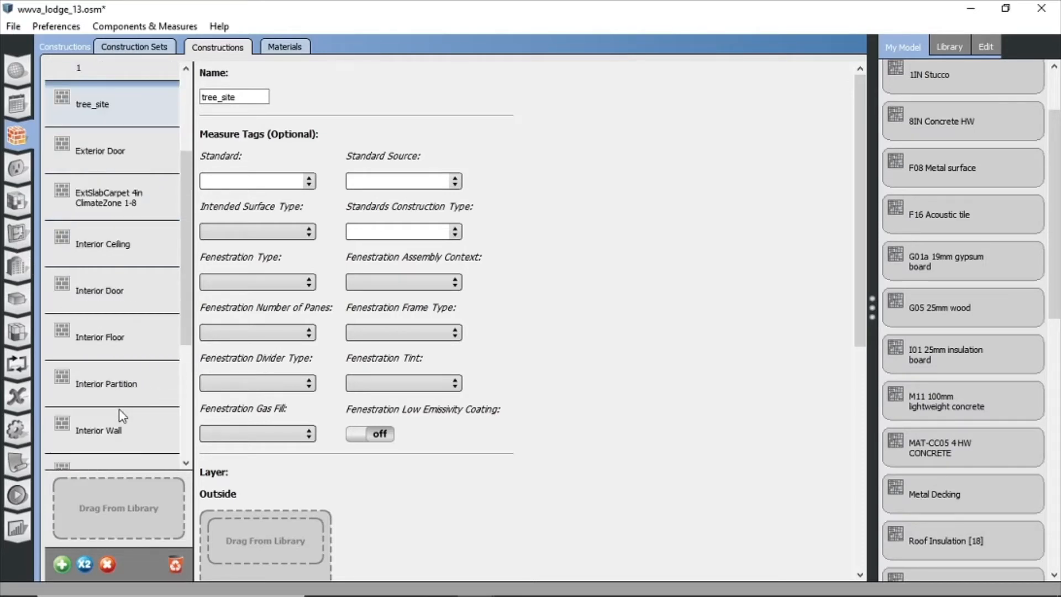
click(63, 565)
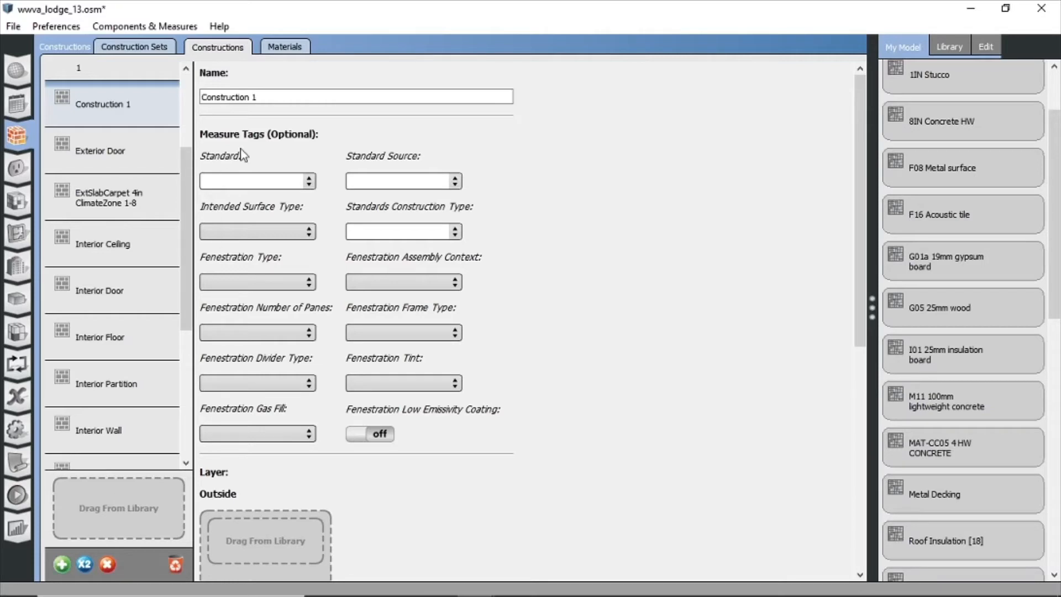
drag(300, 94, 156, 78)
text(biu)
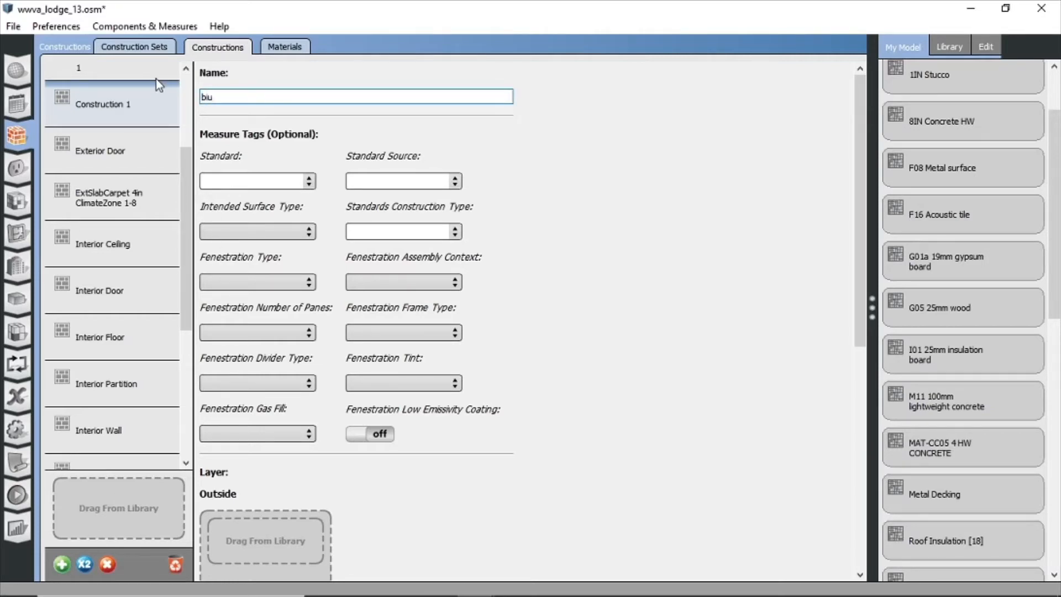
text(lding_)
drag(966, 167, 283, 547)
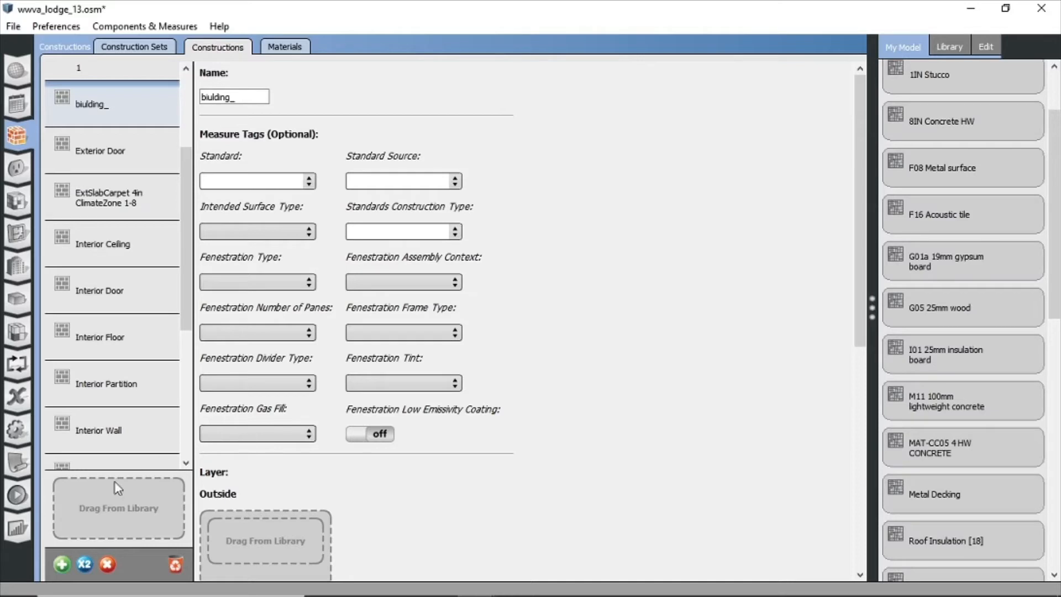
- Add a construction named space with the F08 Metal surface material as its outside layer
click(61, 564)
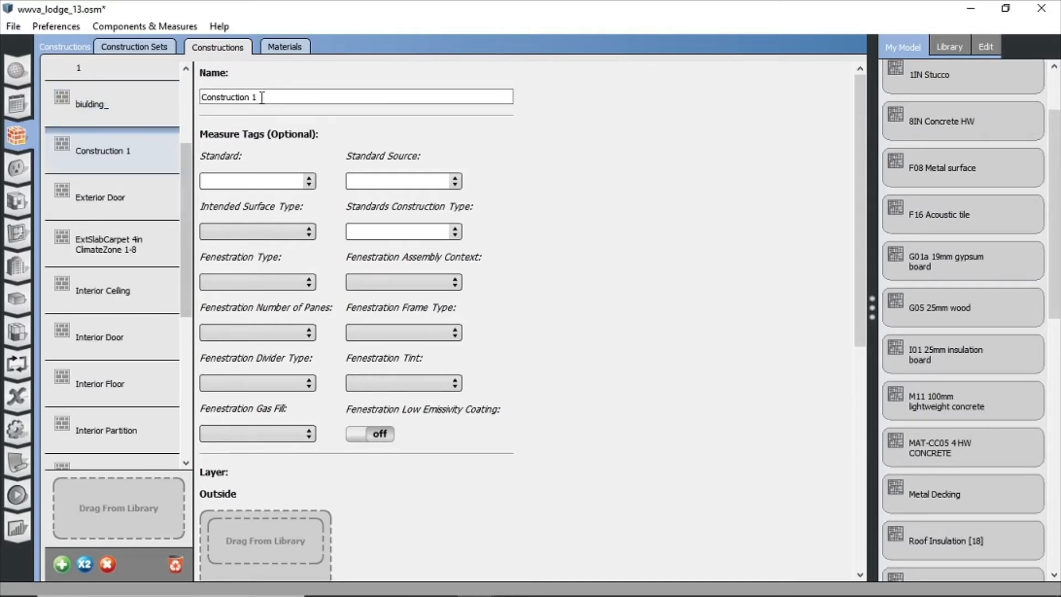
drag(262, 98, 172, 98)
text(space)
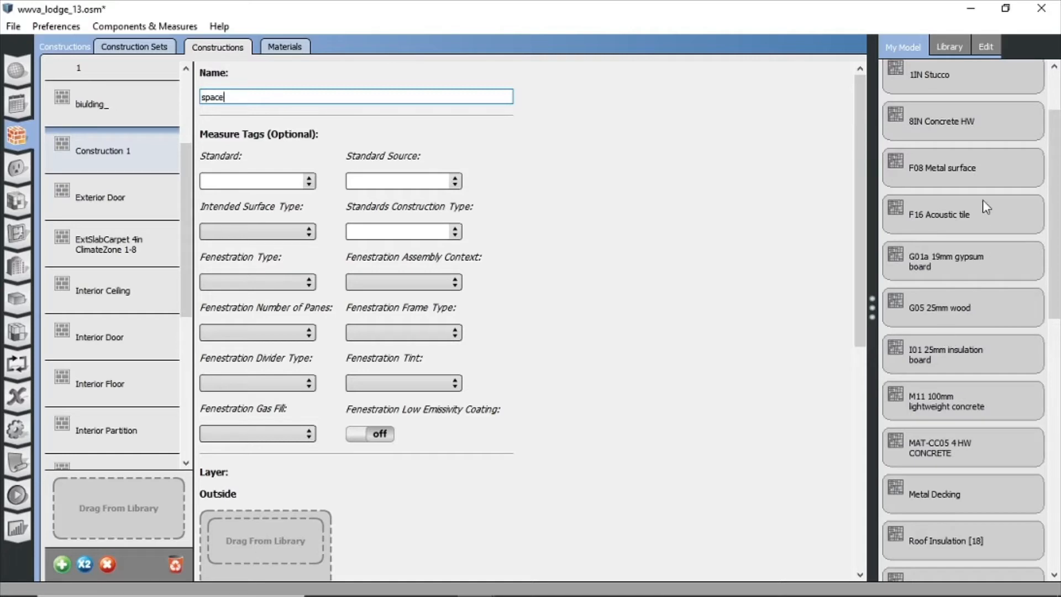
drag(966, 176, 251, 544)
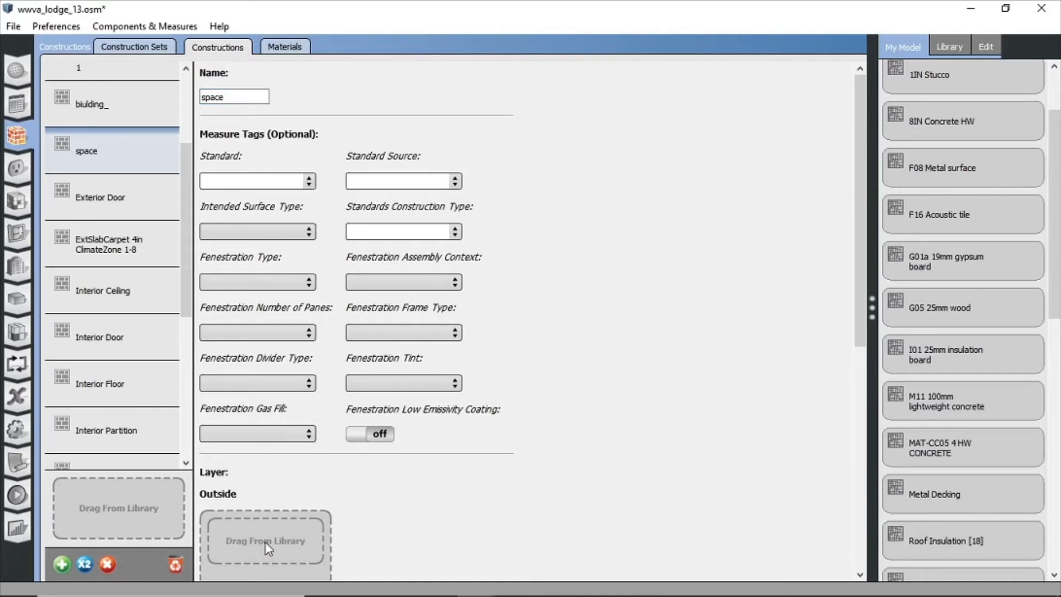
- Review the biulding_ construction's layer and the newly added shading constructions in the model's list
click(123, 110)
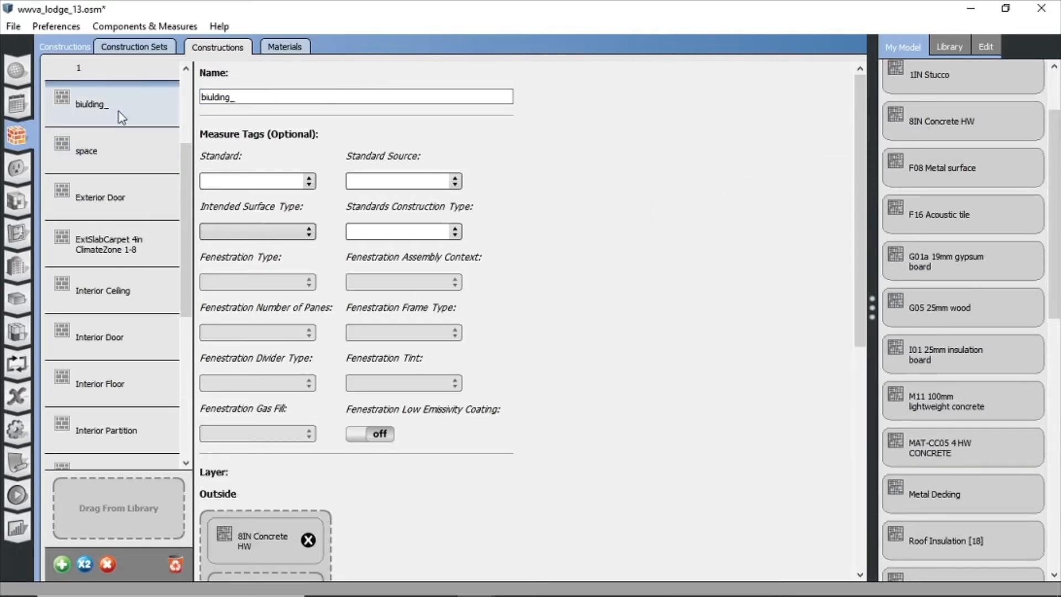
scroll(125, 244, down, 5)
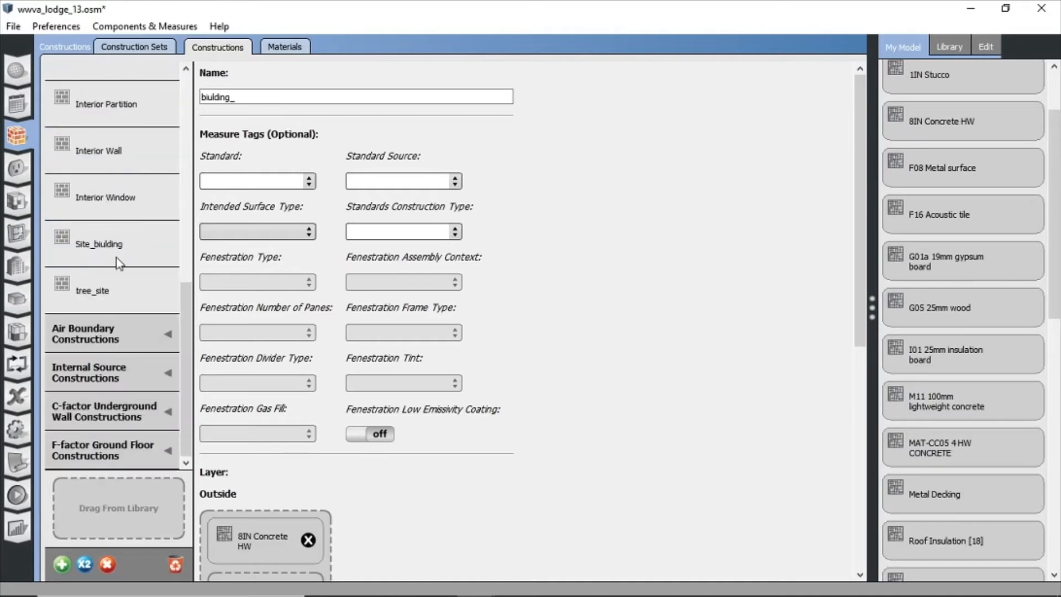
scroll(121, 269, up, 3)
scroll(118, 273, up, 5)
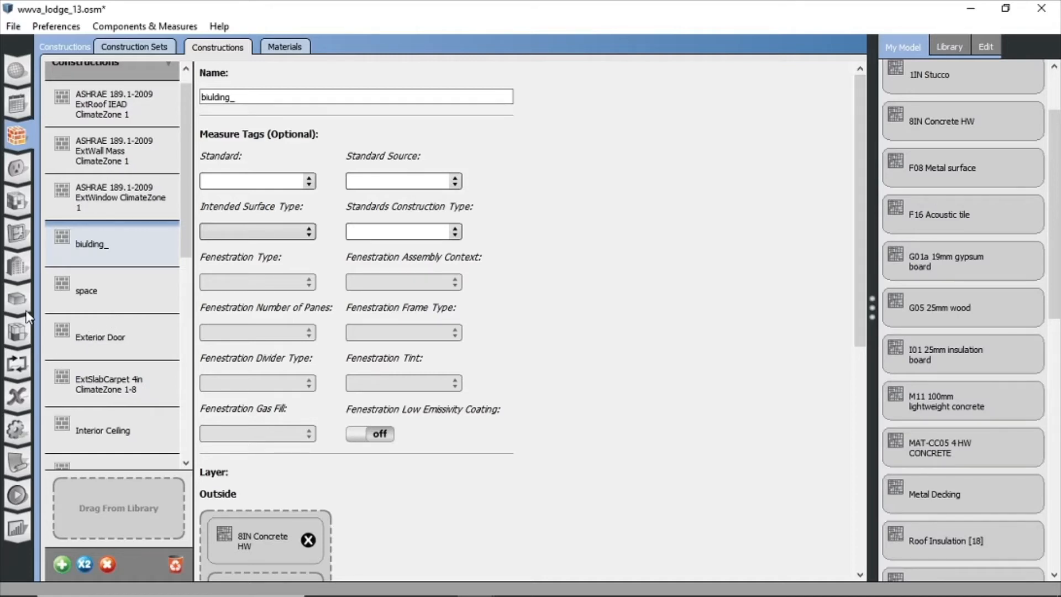
- In the facility's shading table, assign the tree_site construction to Shading Surface 14 of the tree group and inspect its layer
click(20, 272)
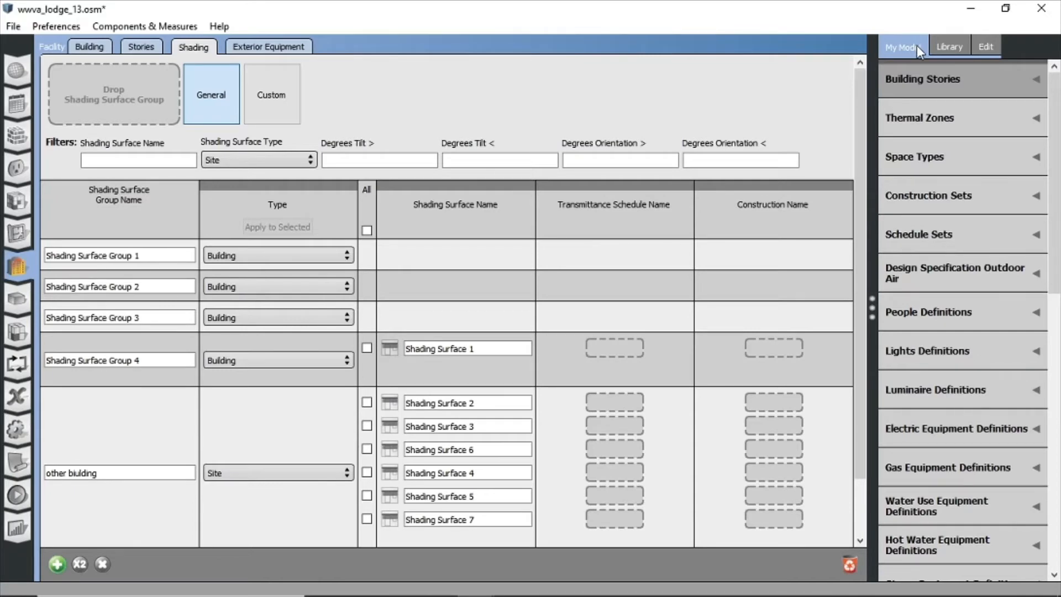
scroll(955, 187, down, 5)
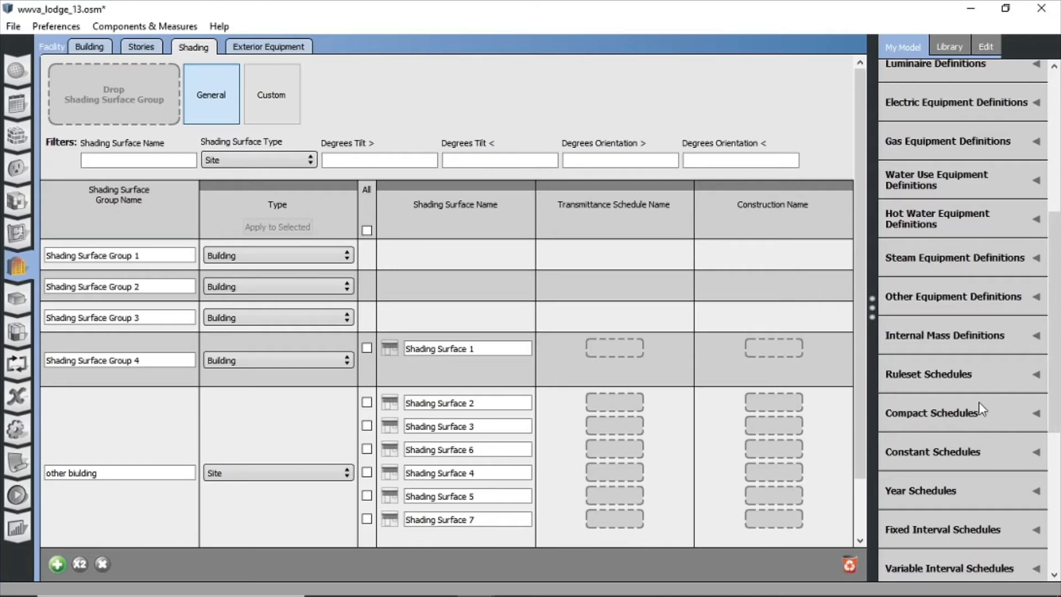
scroll(961, 386, down, 5)
click(960, 426)
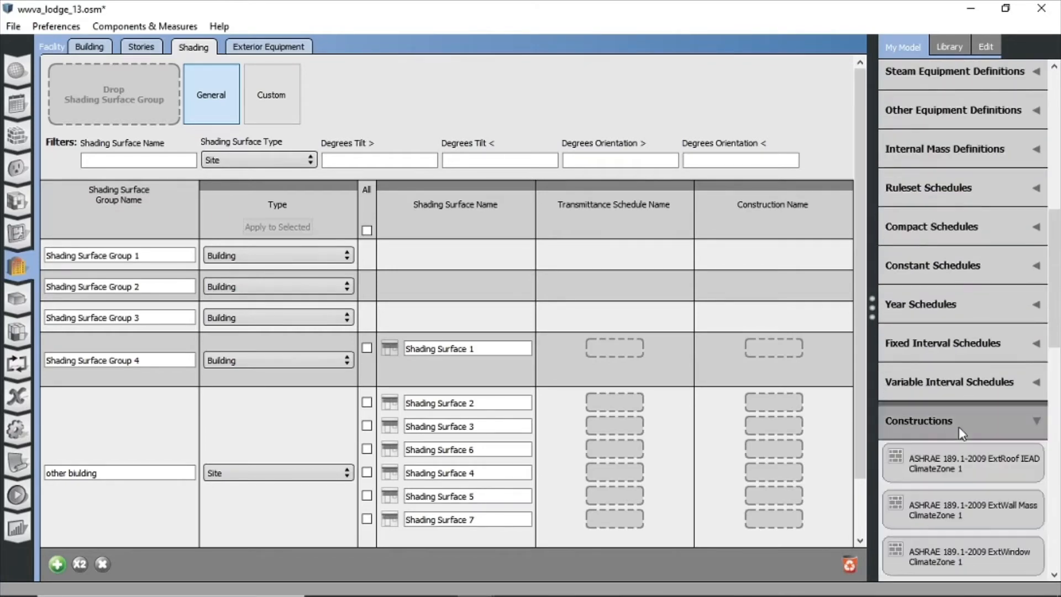
scroll(958, 436, down, 1)
scroll(952, 439, down, 8)
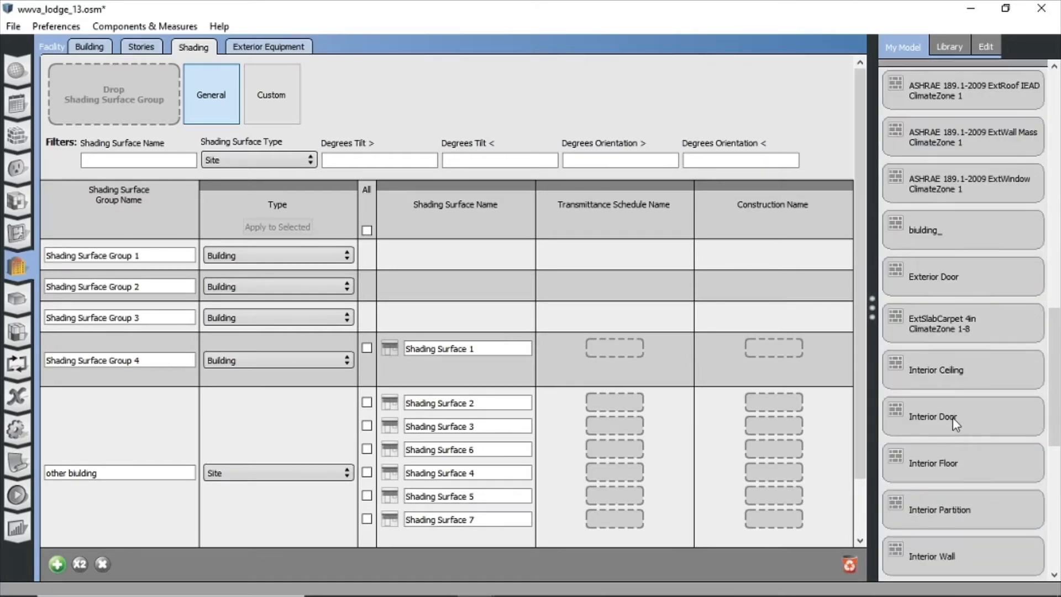
scroll(944, 402, down, 5)
scroll(799, 339, down, 2)
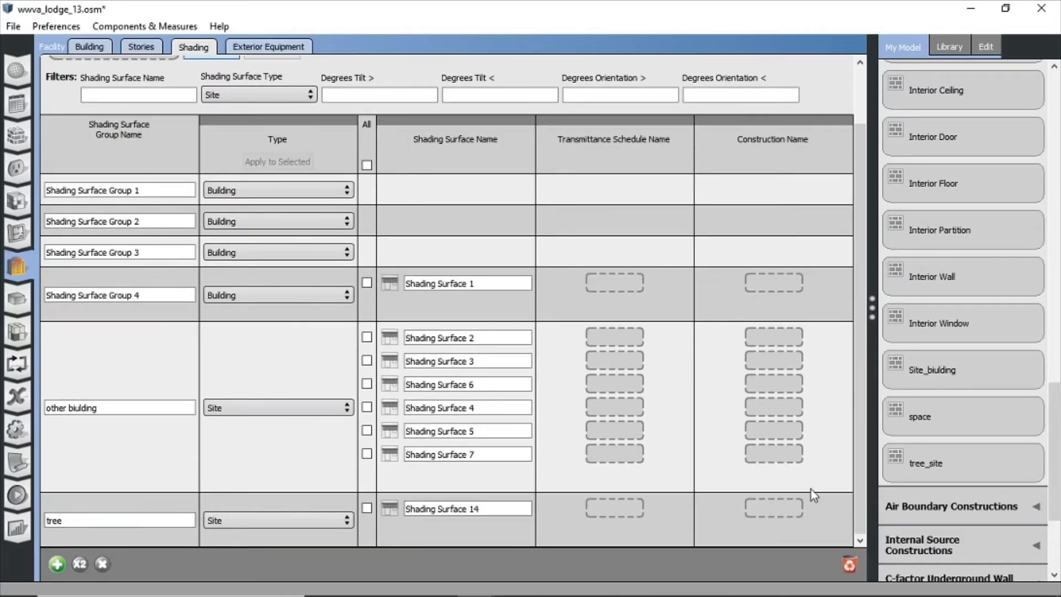
mouse_move(950, 463)
mouse_down()
mouse_move(757, 505)
mouse_move(777, 509)
mouse_up()
click(777, 509)
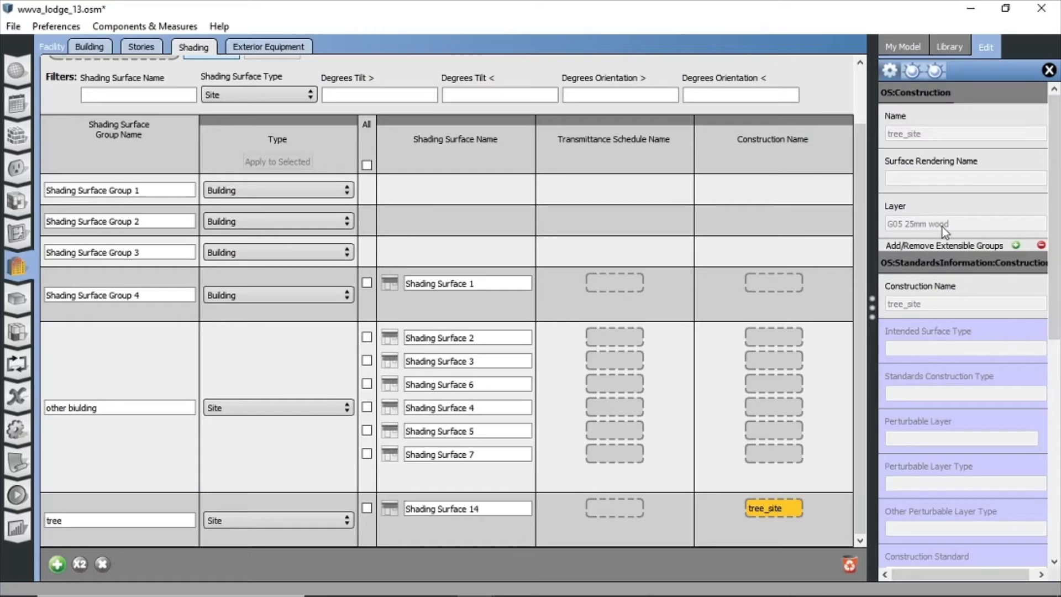
- Assign the Site_biulding construction to all six shading surfaces of the "other biulding" group
click(902, 46)
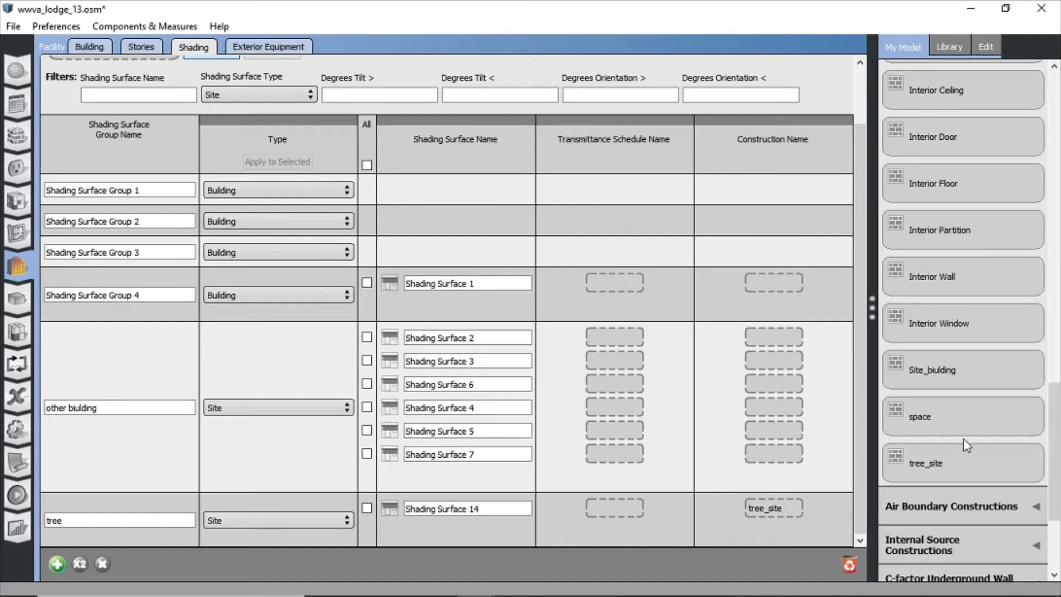
mouse_move(954, 378)
mouse_down()
mouse_move(770, 442)
mouse_move(771, 456)
mouse_up()
mouse_move(917, 381)
mouse_down()
mouse_move(847, 391)
mouse_move(753, 449)
mouse_move(795, 414)
mouse_move(780, 435)
mouse_move(799, 433)
mouse_move(864, 372)
mouse_move(758, 407)
mouse_move(764, 415)
mouse_move(762, 385)
mouse_up()
mouse_move(935, 365)
mouse_down()
mouse_move(770, 369)
mouse_move(867, 367)
mouse_move(770, 330)
mouse_up()
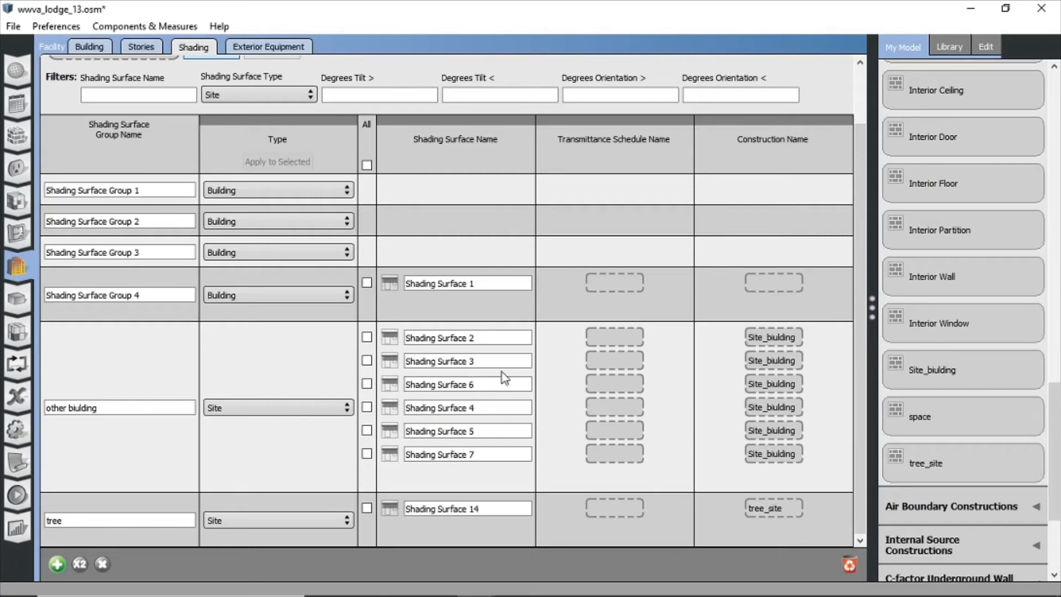
- Assign the biulding_ construction to Shading Surface 1 in Shading Surface Group 4
scroll(949, 331, up, 1)
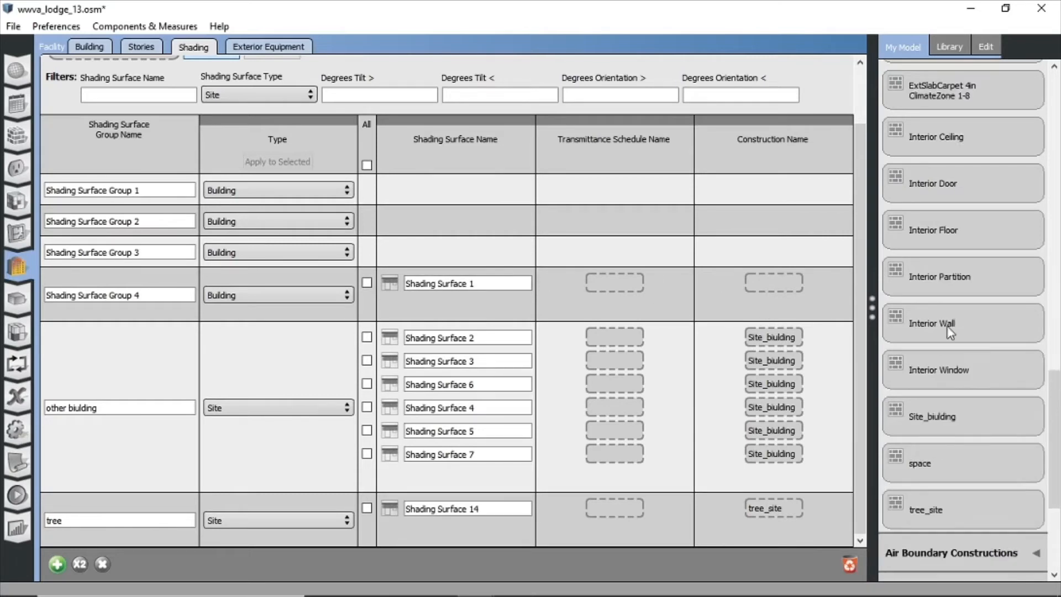
scroll(949, 332, up, 3)
mouse_move(961, 142)
mouse_down()
mouse_move(930, 152)
mouse_move(771, 281)
mouse_up()
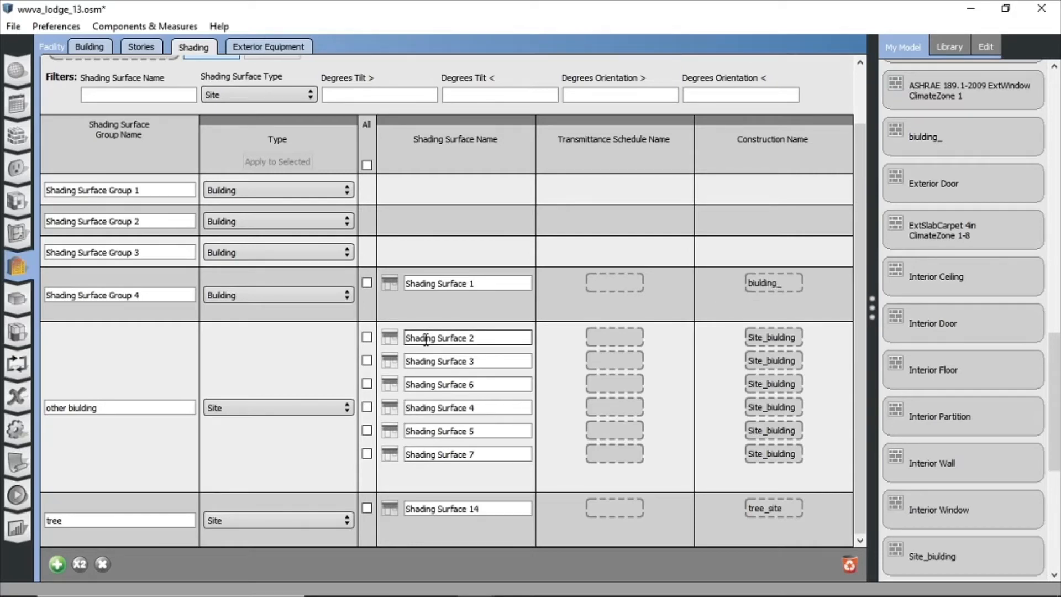
- Assign the space construction as the Space Shading construction of the 189.1-2009 - CZ1 - Office construction set
scroll(981, 420, down, 3)
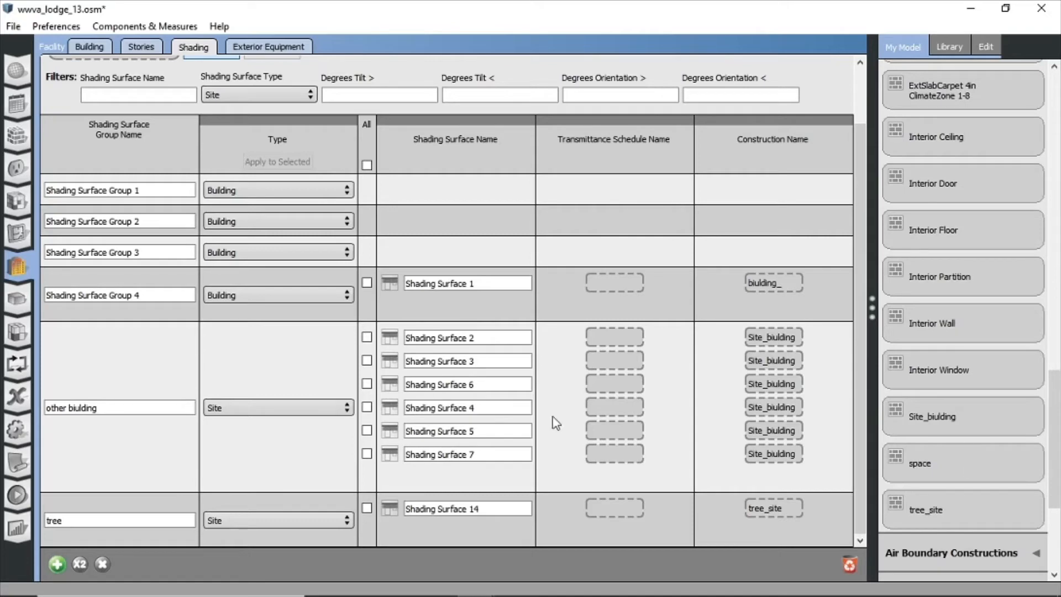
scroll(243, 400, up, 3)
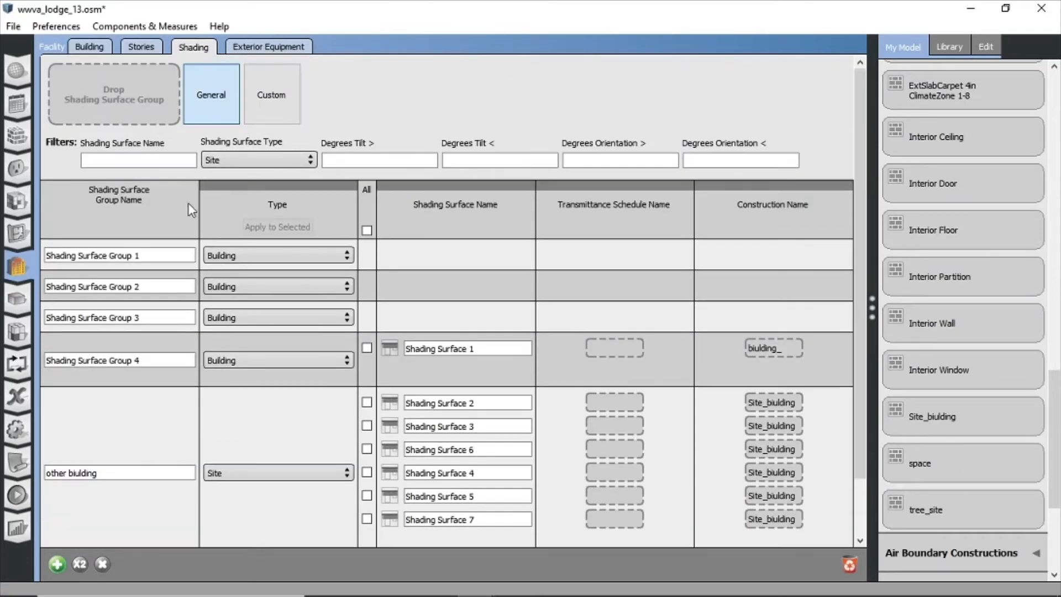
click(18, 136)
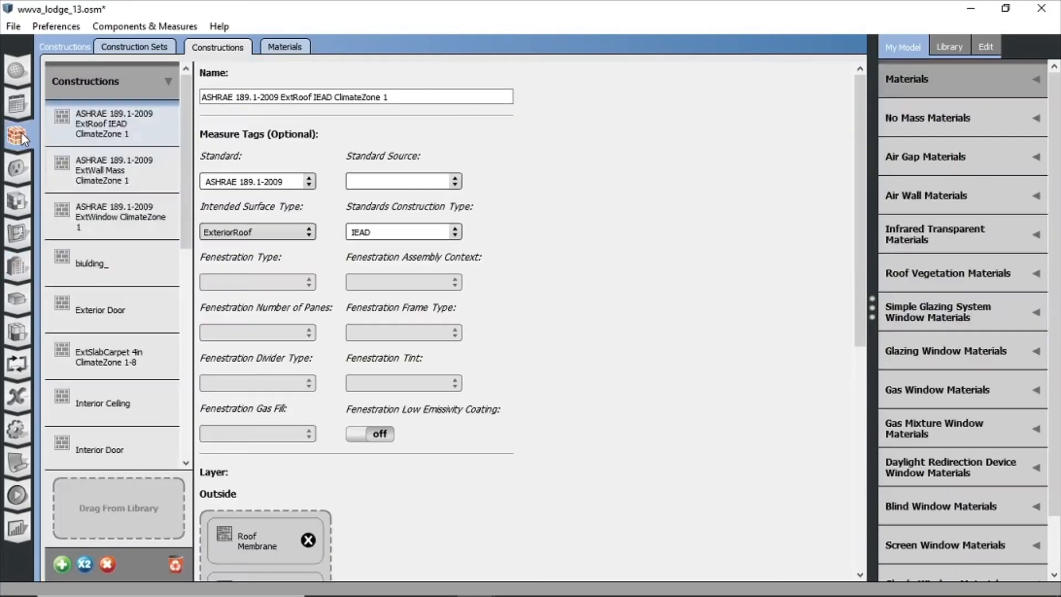
click(134, 47)
scroll(319, 292, down, 8)
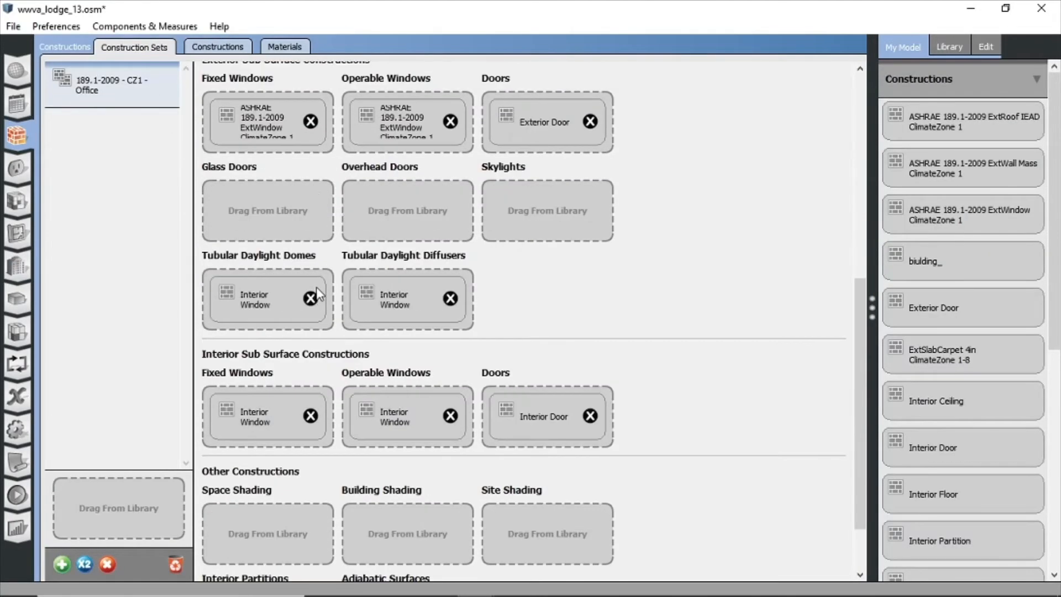
scroll(332, 320, down, 3)
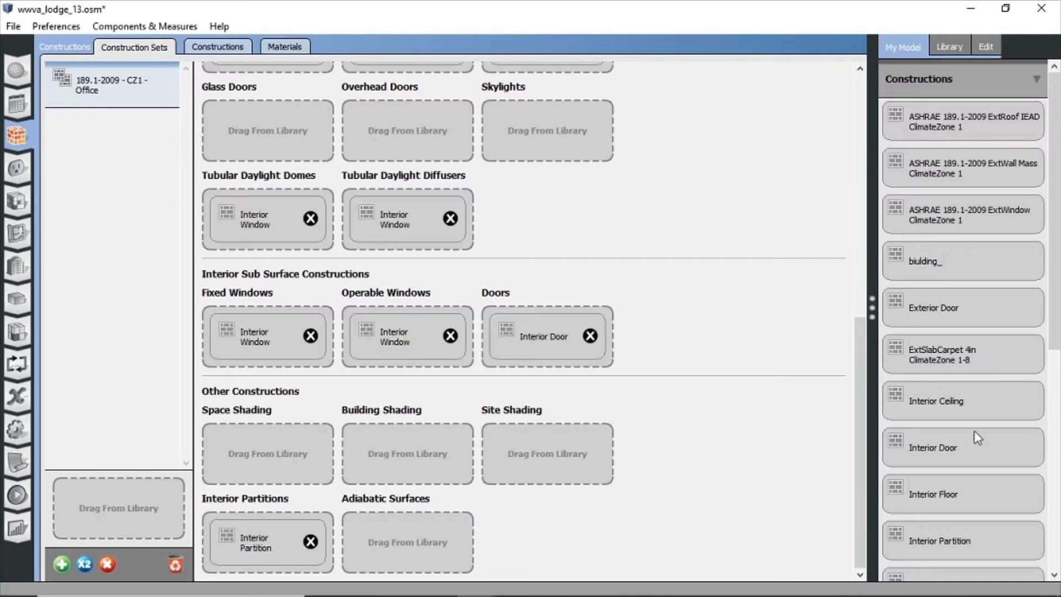
scroll(959, 443, down, 4)
mouse_move(936, 547)
mouse_down()
mouse_move(383, 411)
mouse_move(254, 455)
mouse_up()
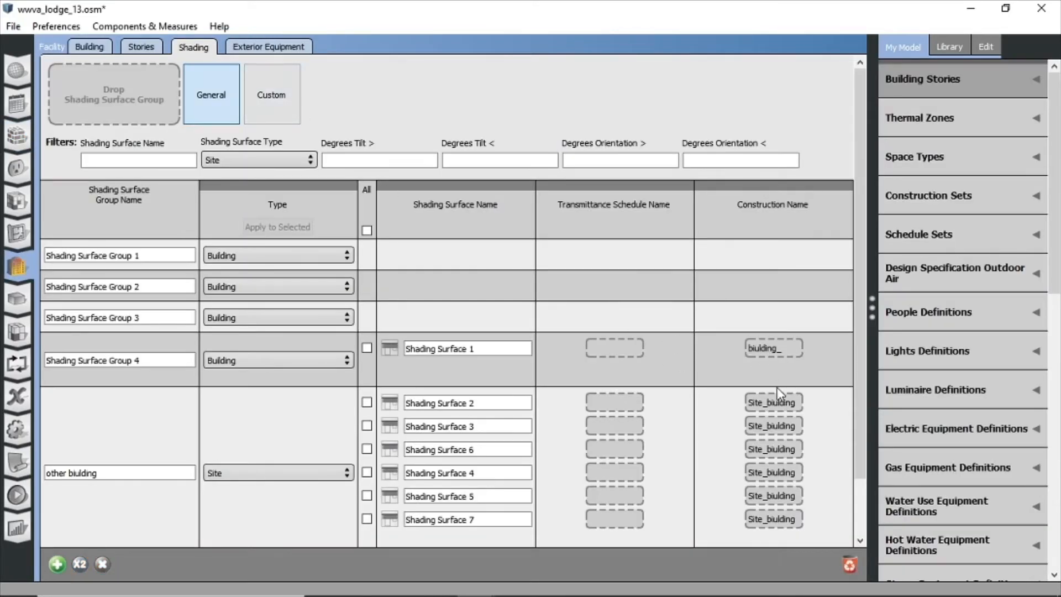
- Create a new schedule of the Fractional type and name it tree
scroll(779, 394, down, 2)
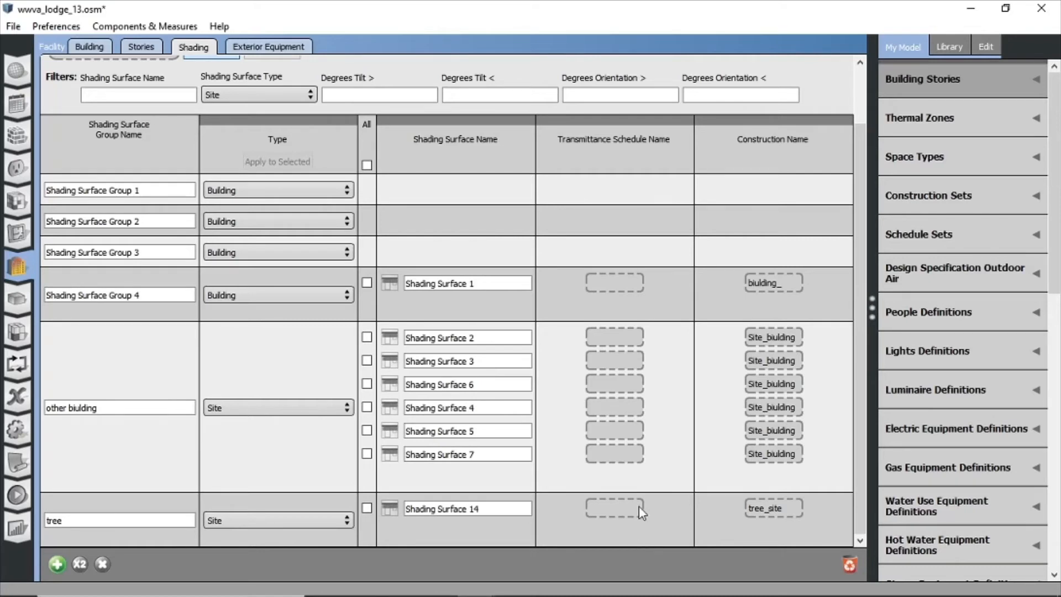
click(24, 114)
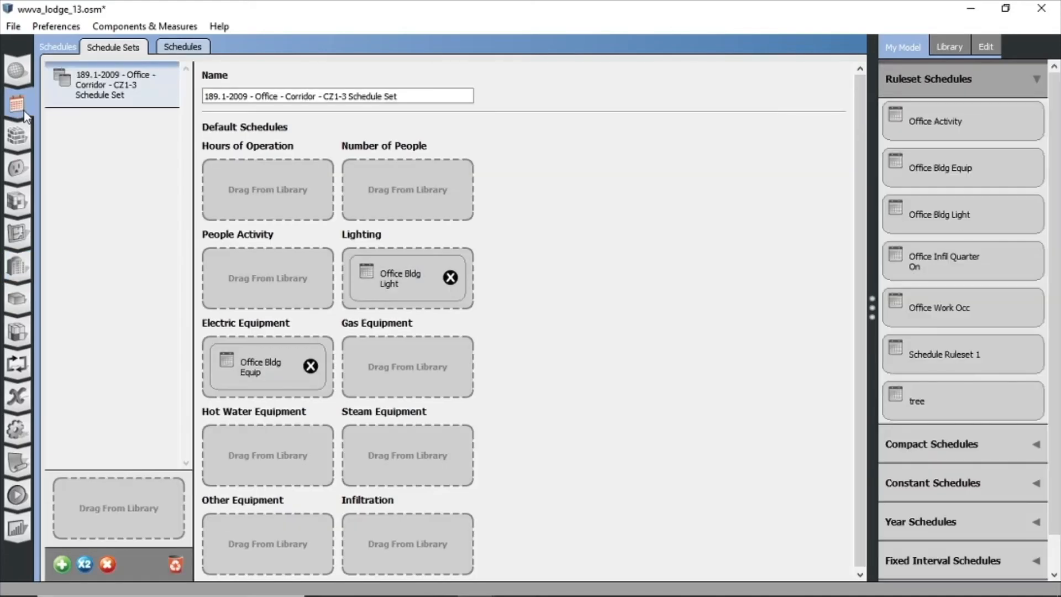
click(184, 48)
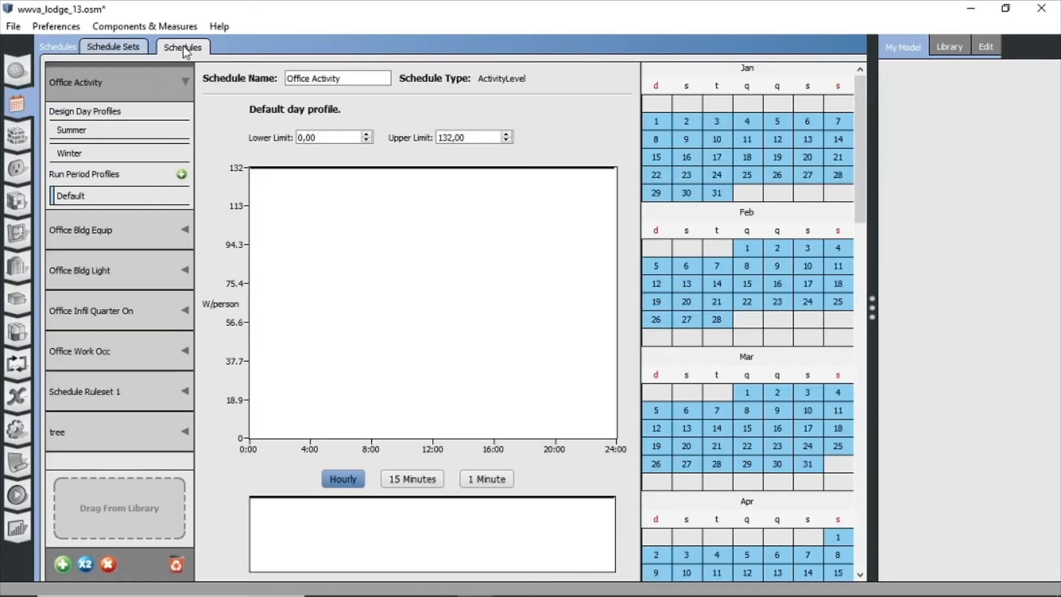
click(63, 564)
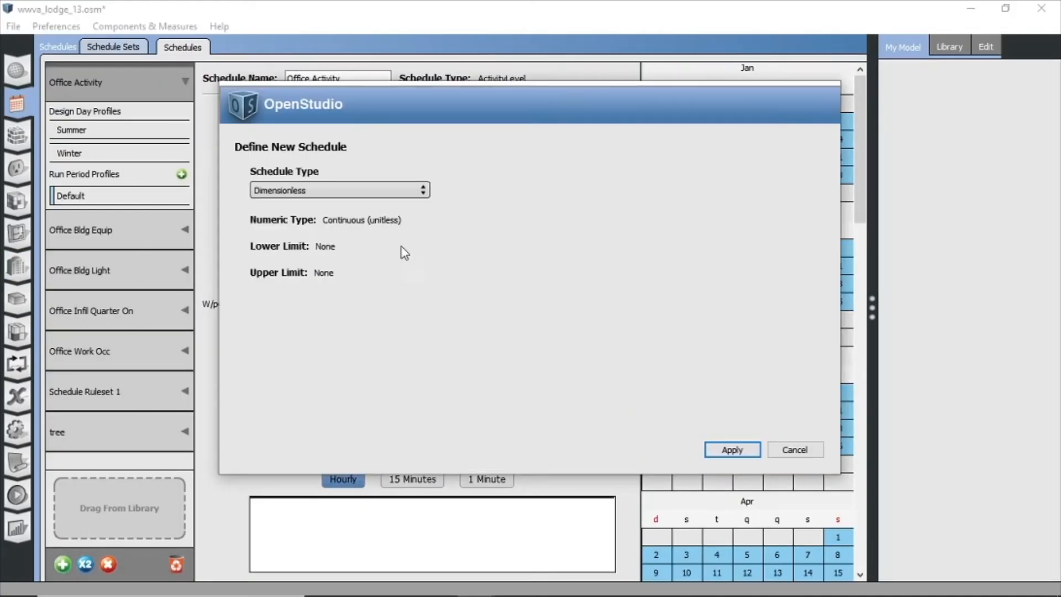
click(399, 189)
click(366, 223)
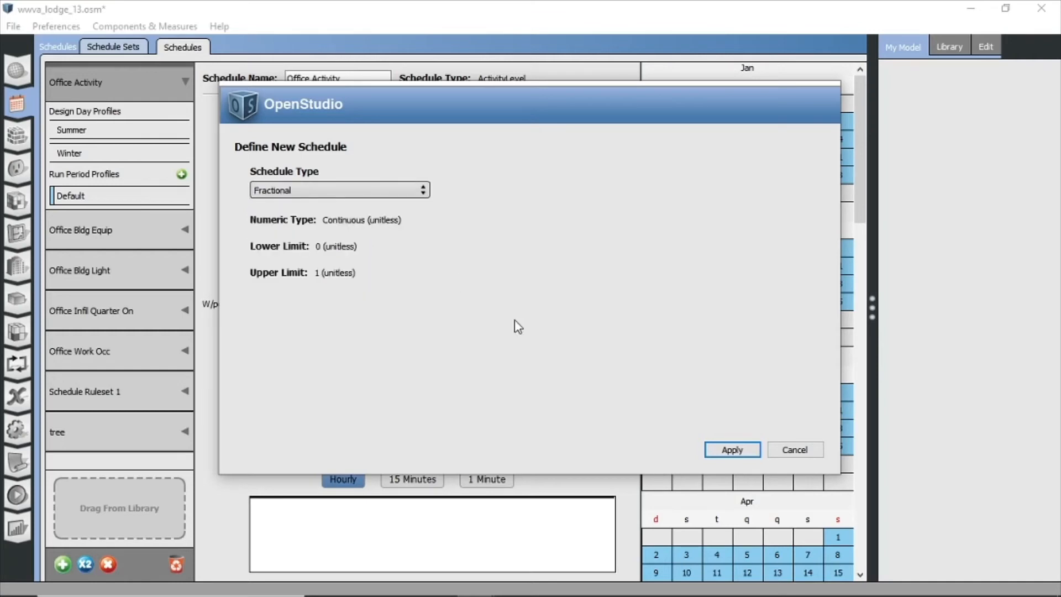
click(731, 449)
drag(378, 77, 241, 59)
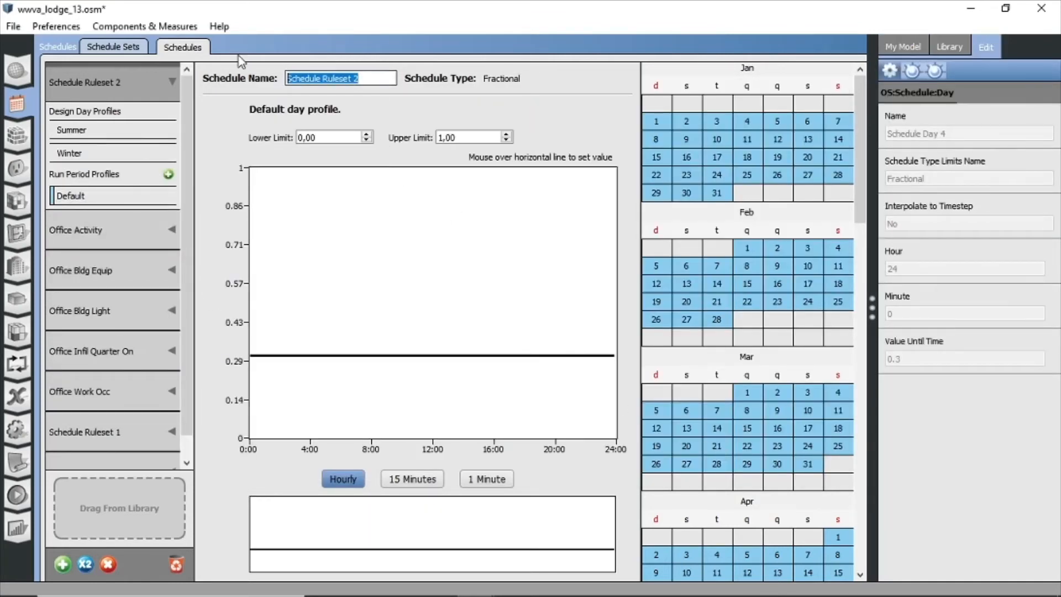
text(tree)
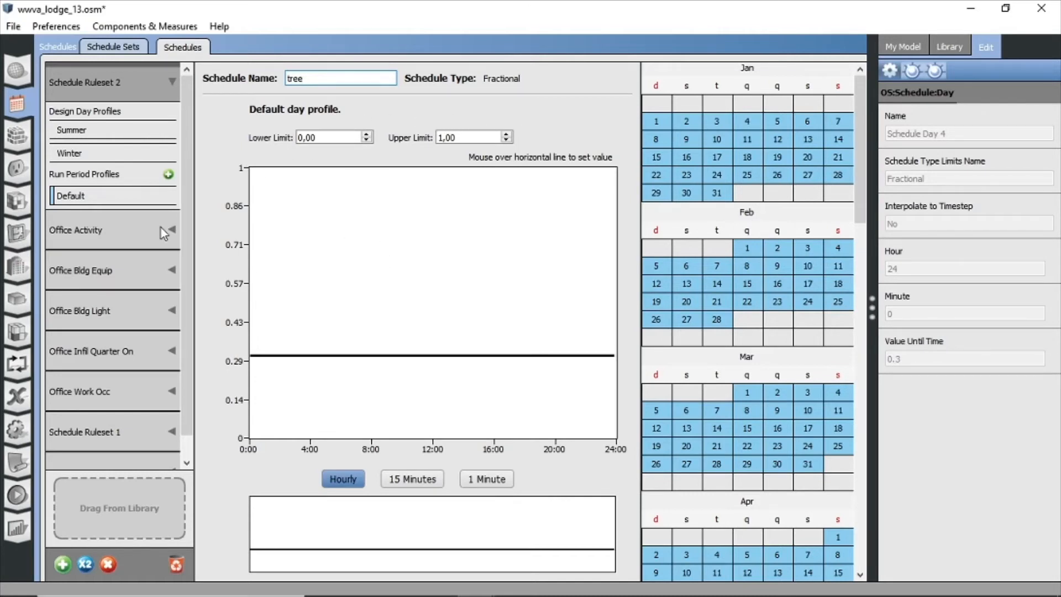
click(126, 194)
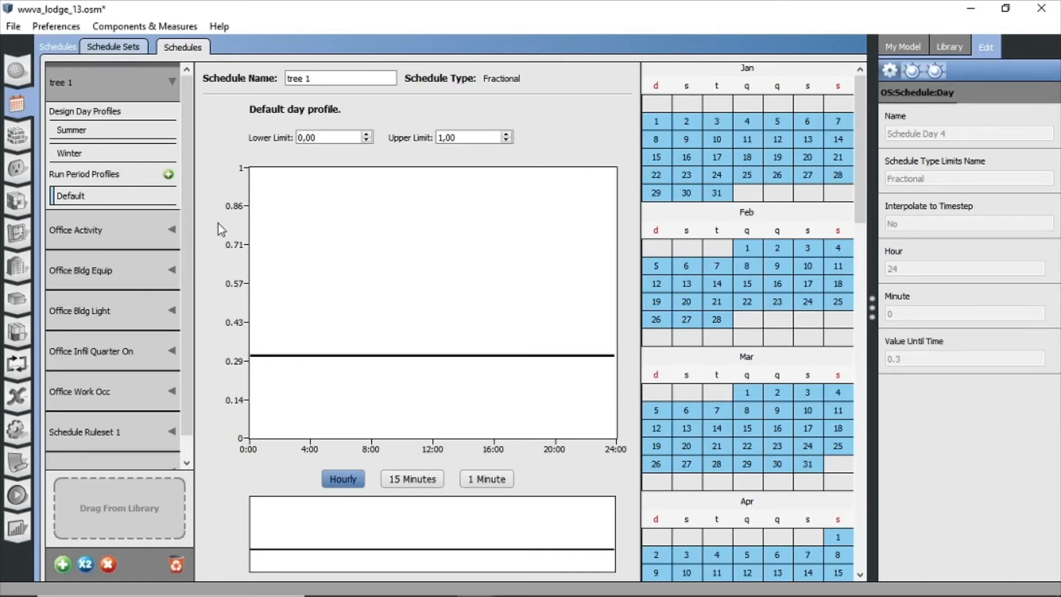
- Set the default day profile of the new tree schedule to 0.9 for the whole day
mouse_move(315, 357)
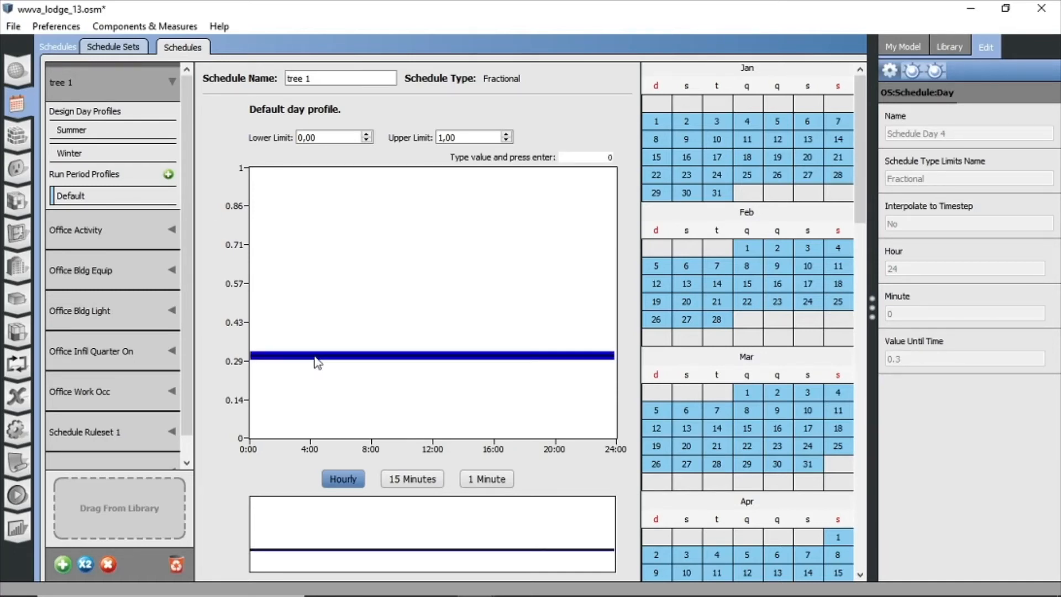
key(Return)
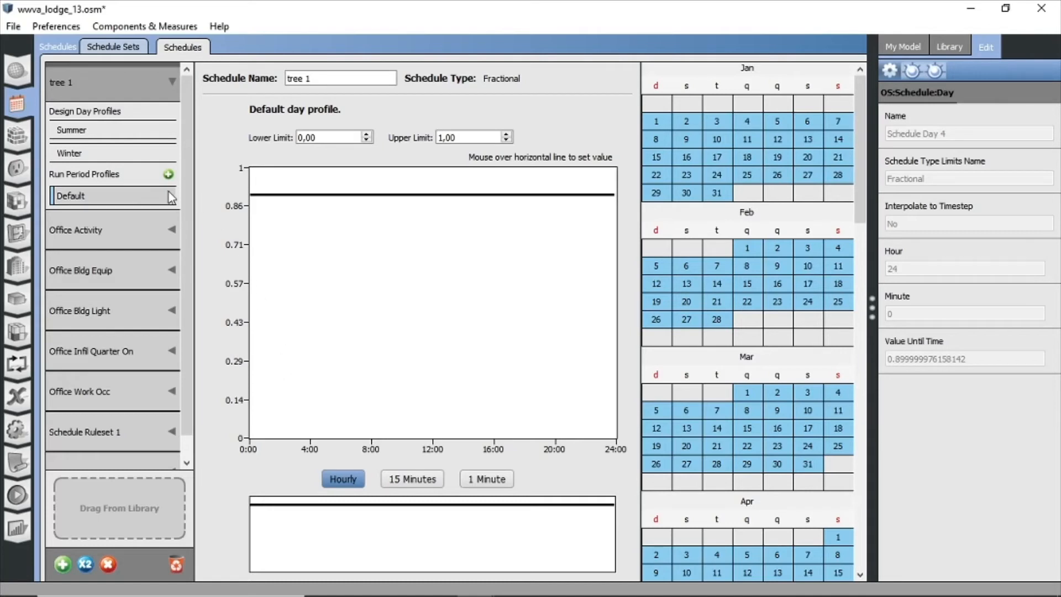
scroll(141, 184, down, 1)
scroll(113, 282, up, 1)
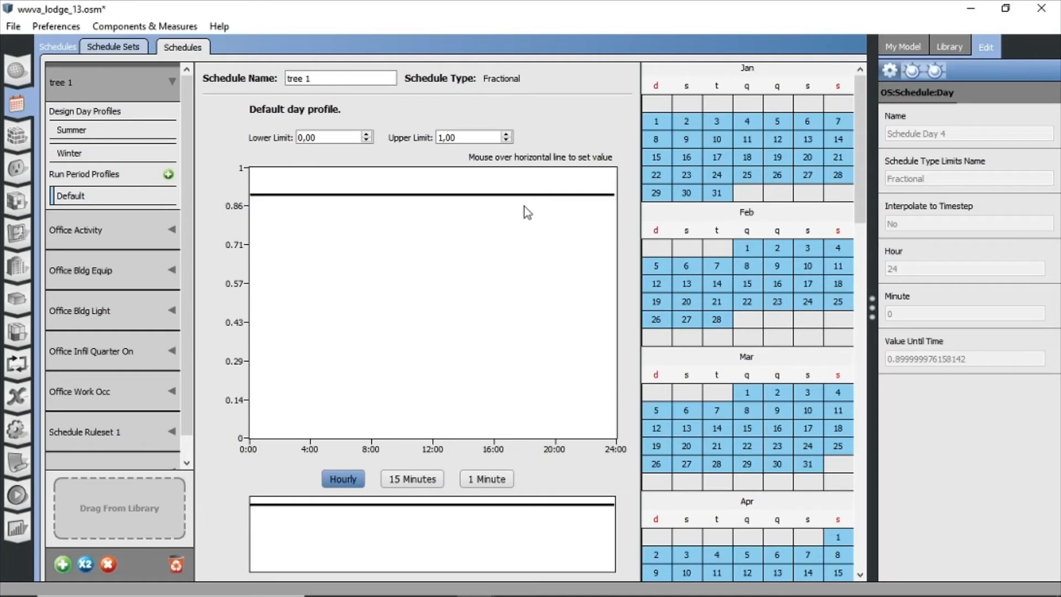
- Add a new blank run period profile to the tree 1 schedule and set its start date to 03/20
click(153, 196)
click(169, 175)
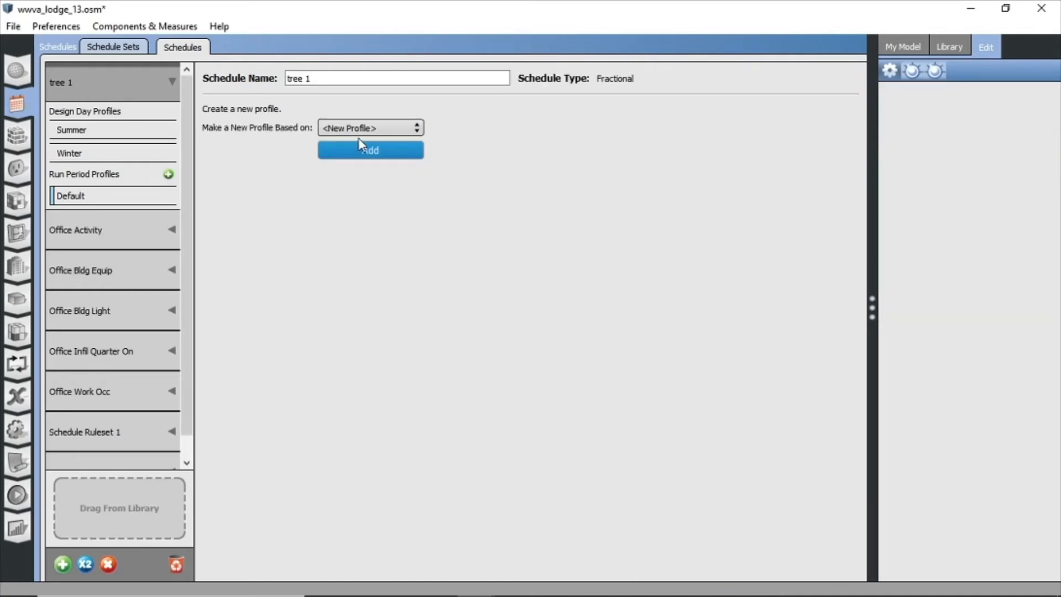
click(374, 145)
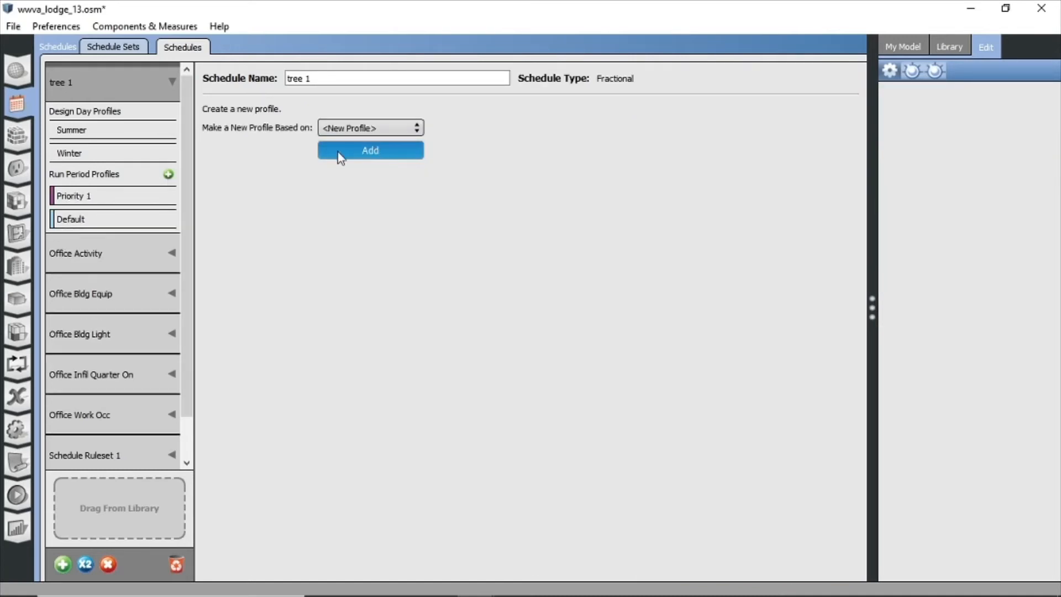
click(138, 198)
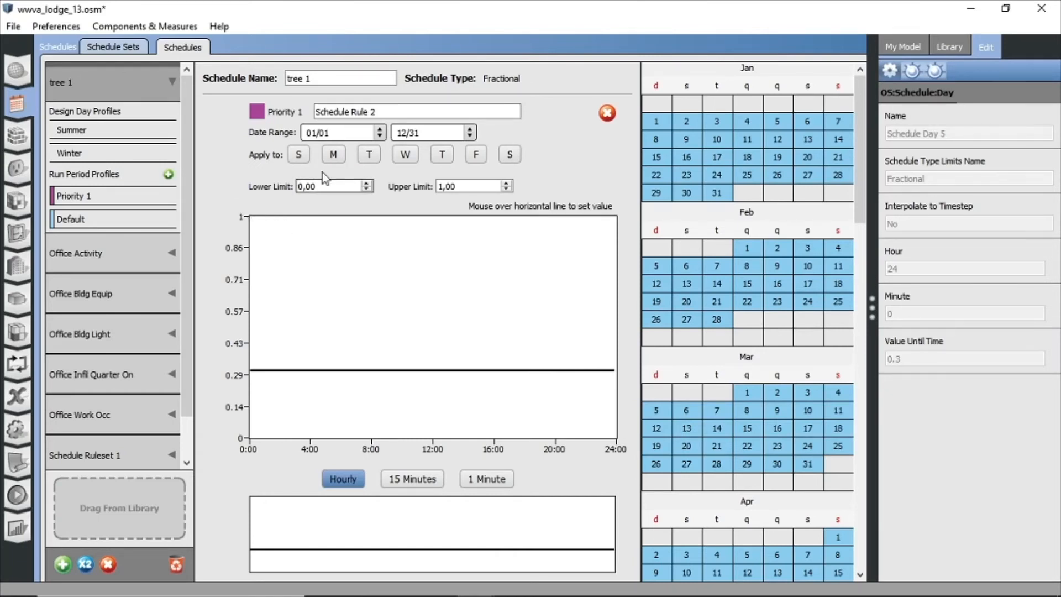
click(380, 132)
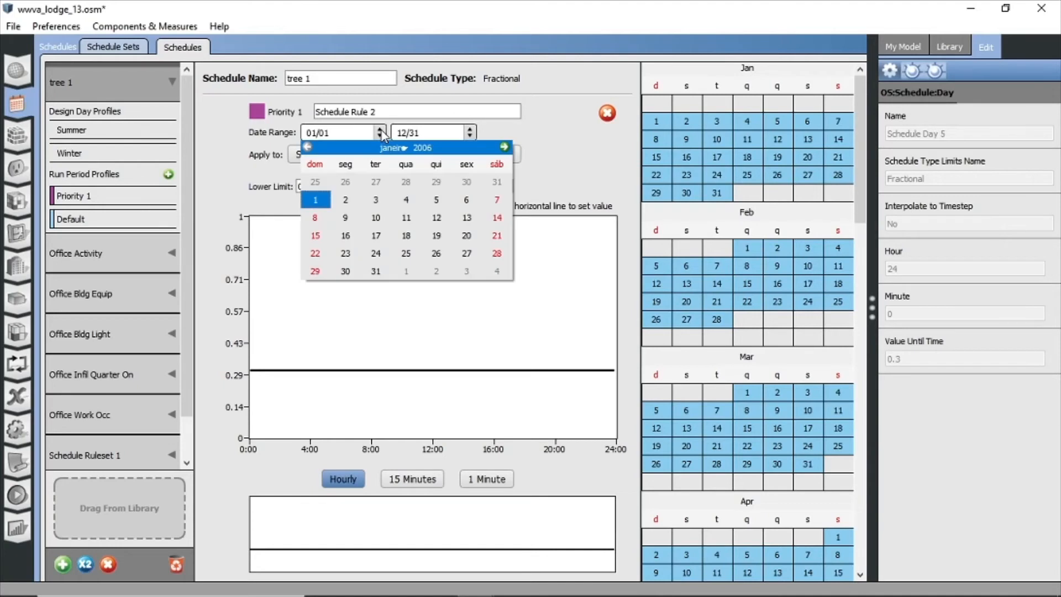
click(505, 148)
click(505, 148)
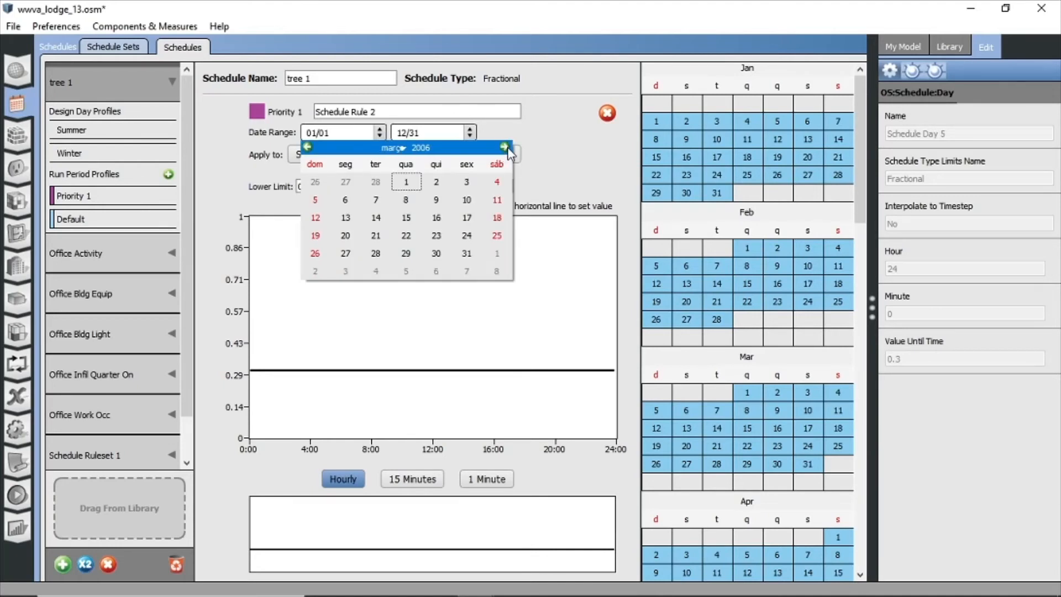
click(345, 236)
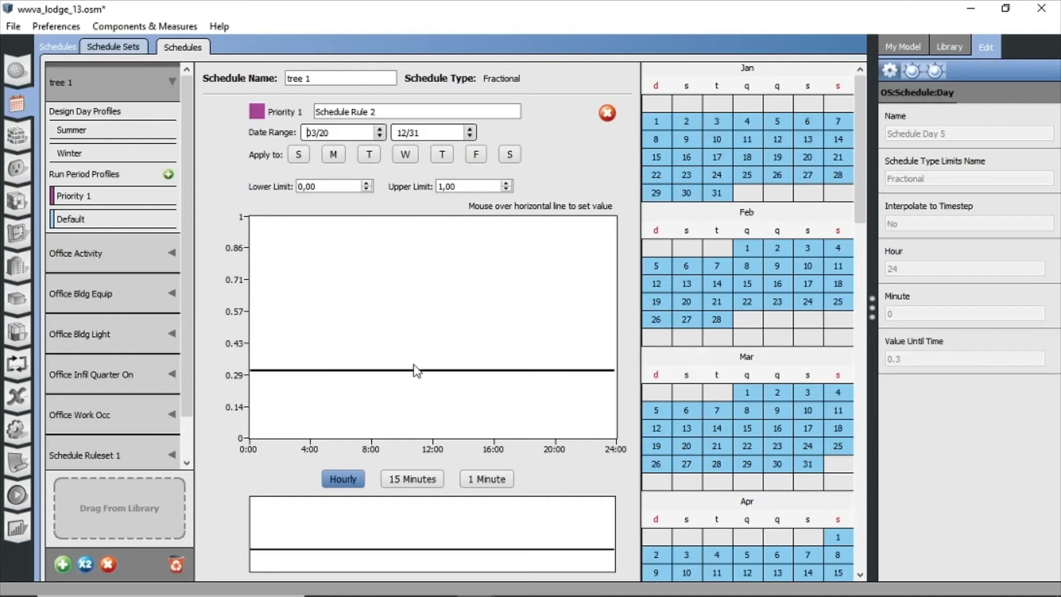
- Set the Priority 1 profile's value to 0.1 for the whole day
mouse_move(417, 373)
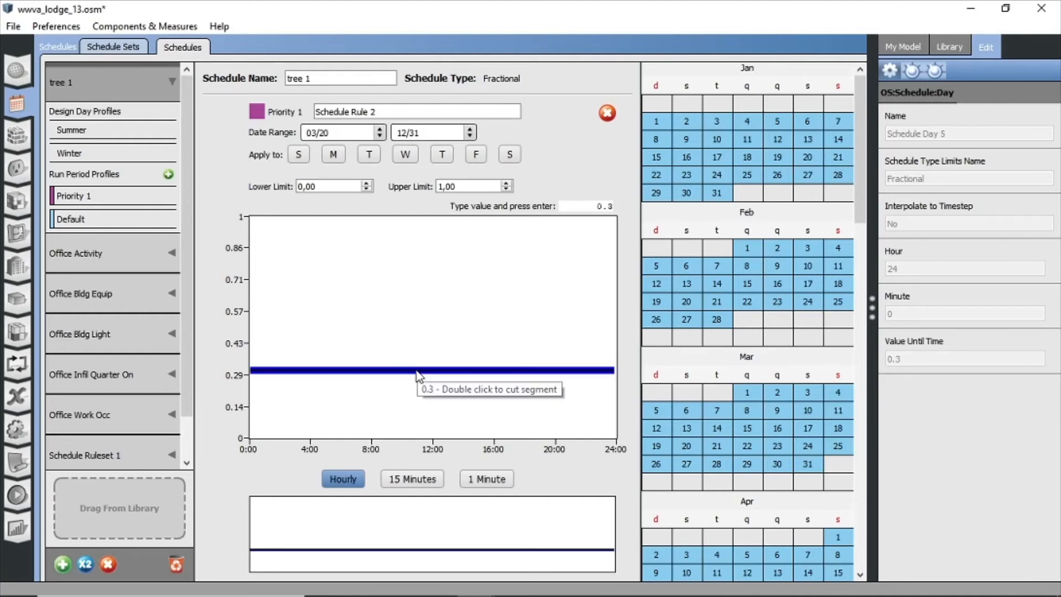
text(0.1)
key(Return)
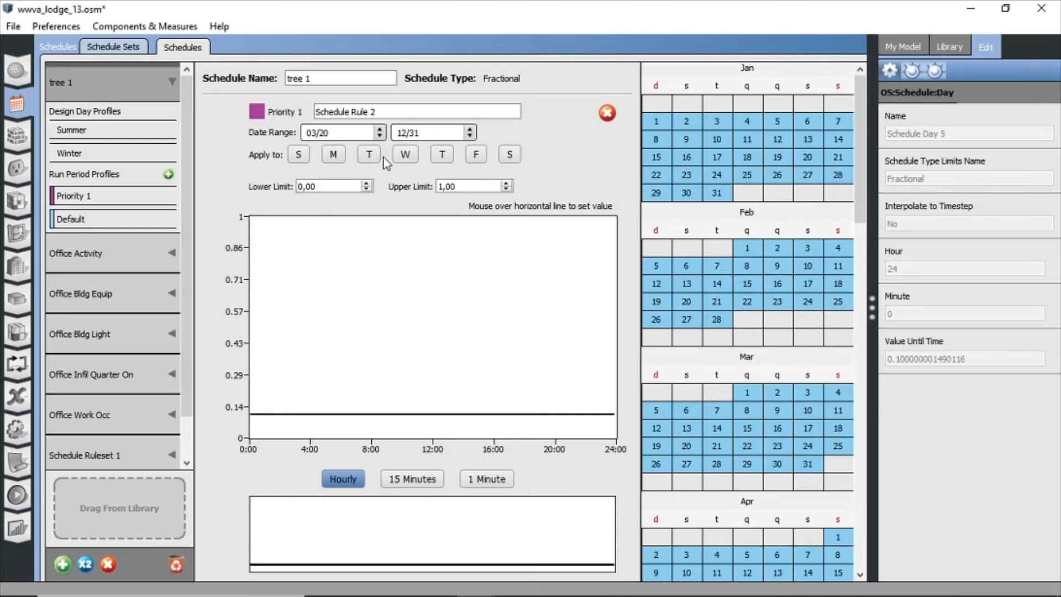
- Set the end date of the Priority 1 profile's range to 09/23
click(470, 136)
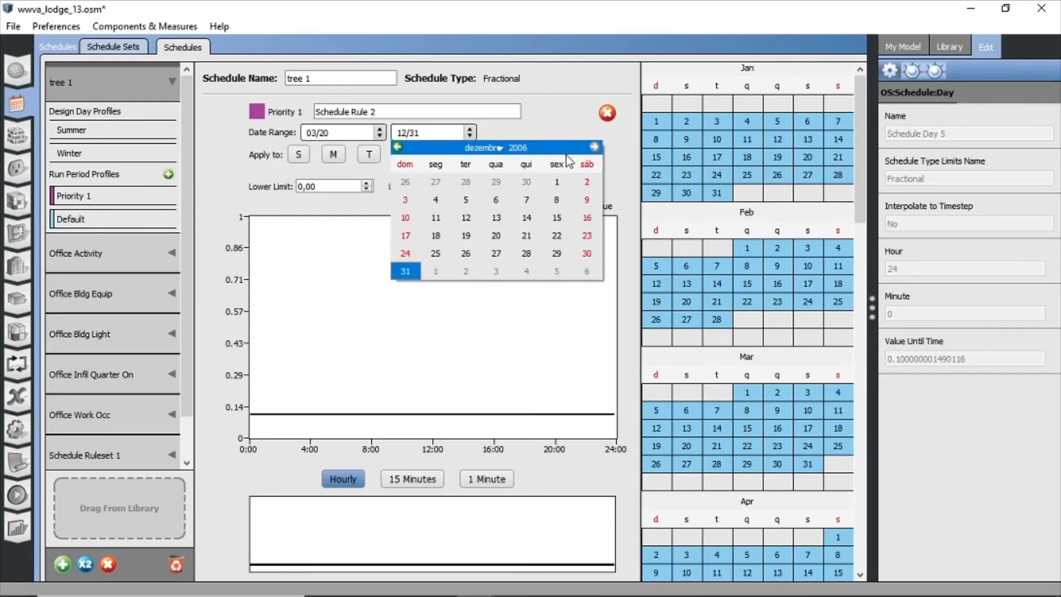
click(397, 146)
click(397, 146)
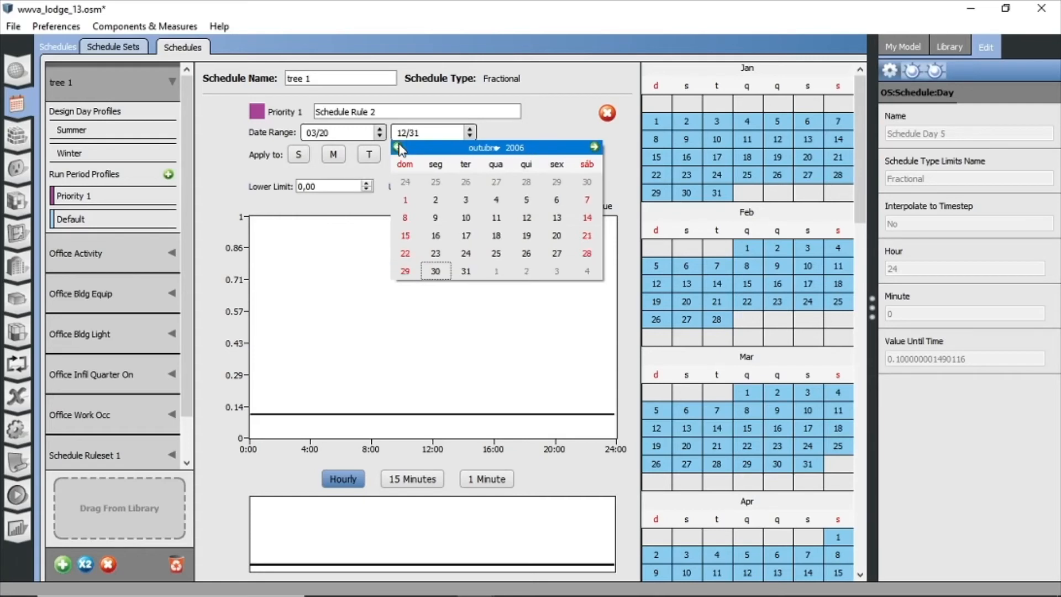
click(397, 146)
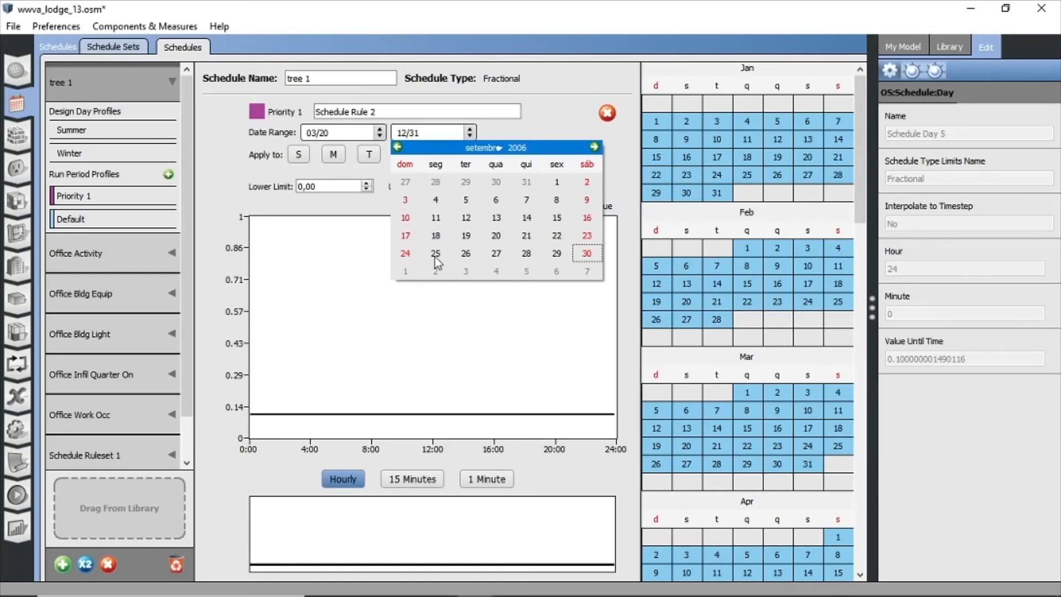
click(584, 237)
- Apply the Priority 1 profile to all seven days of the week and check its coverage in the year calendar
click(298, 154)
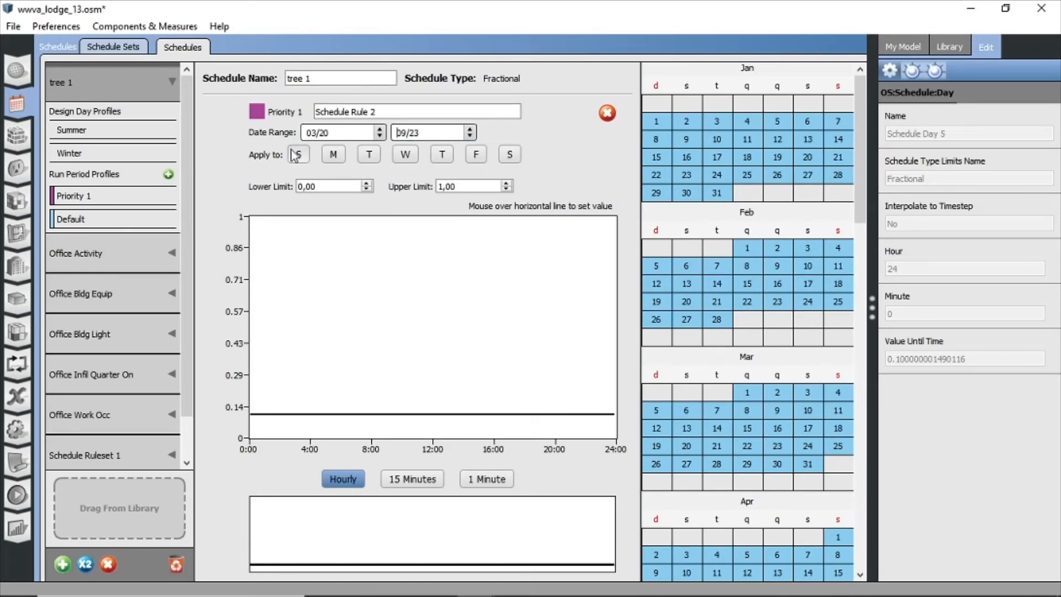
click(333, 154)
click(369, 154)
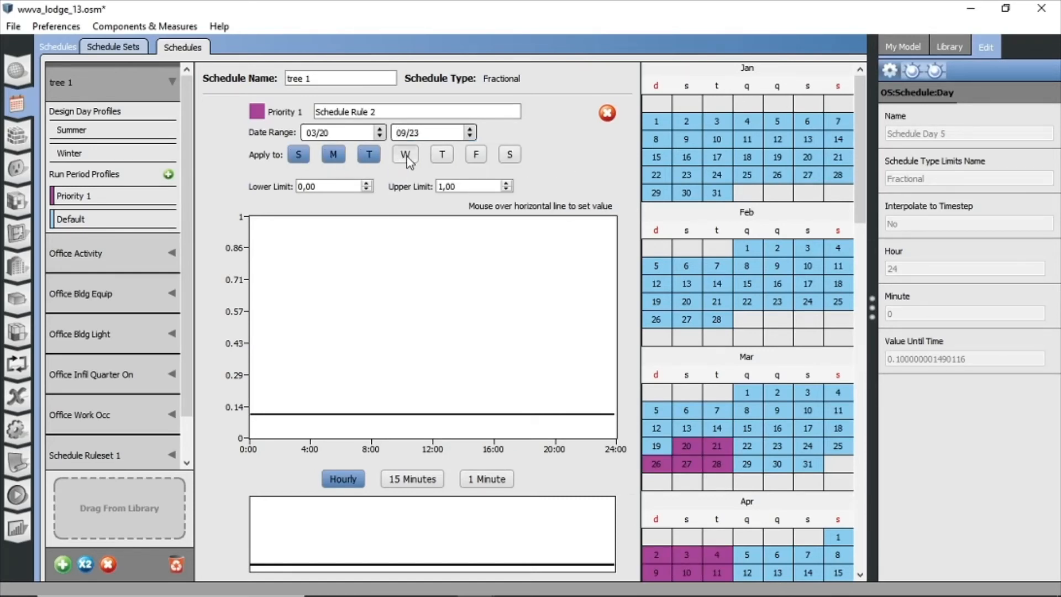
click(405, 154)
click(442, 154)
click(510, 154)
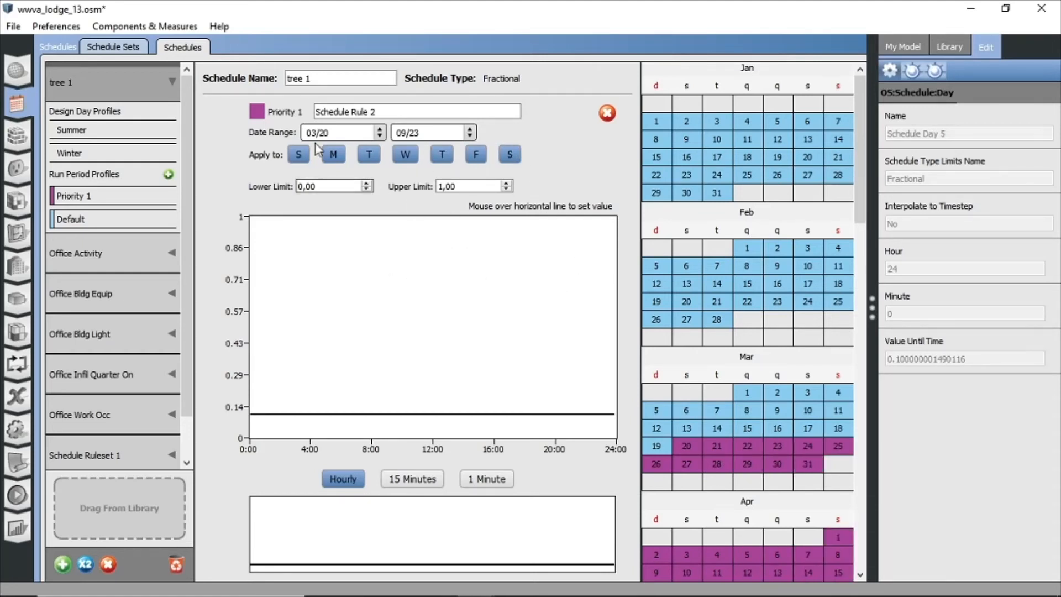
scroll(705, 315, down, 10)
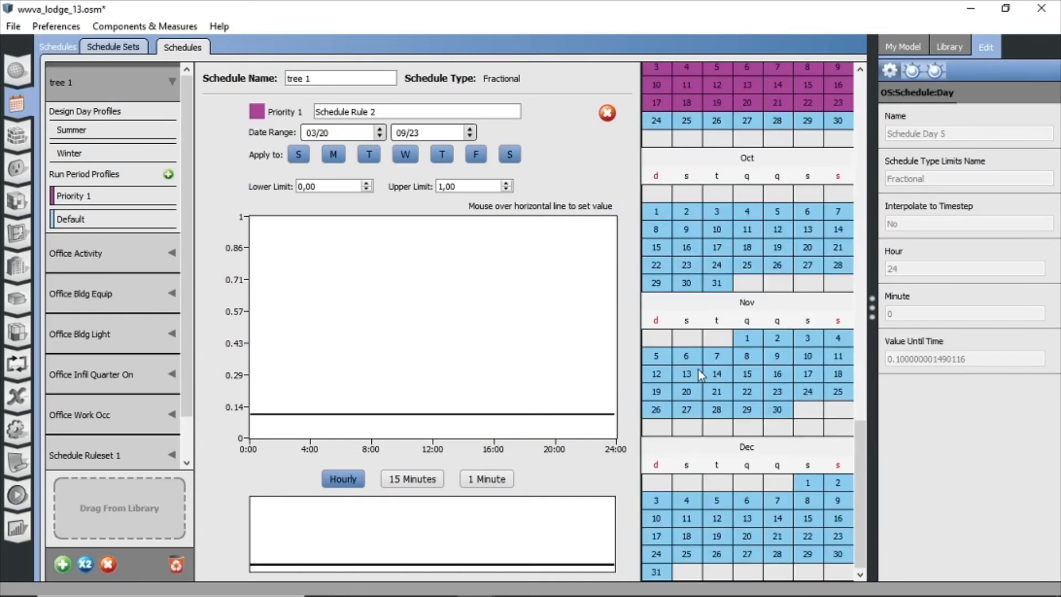
scroll(756, 329, up, 3)
scroll(755, 328, up, 5)
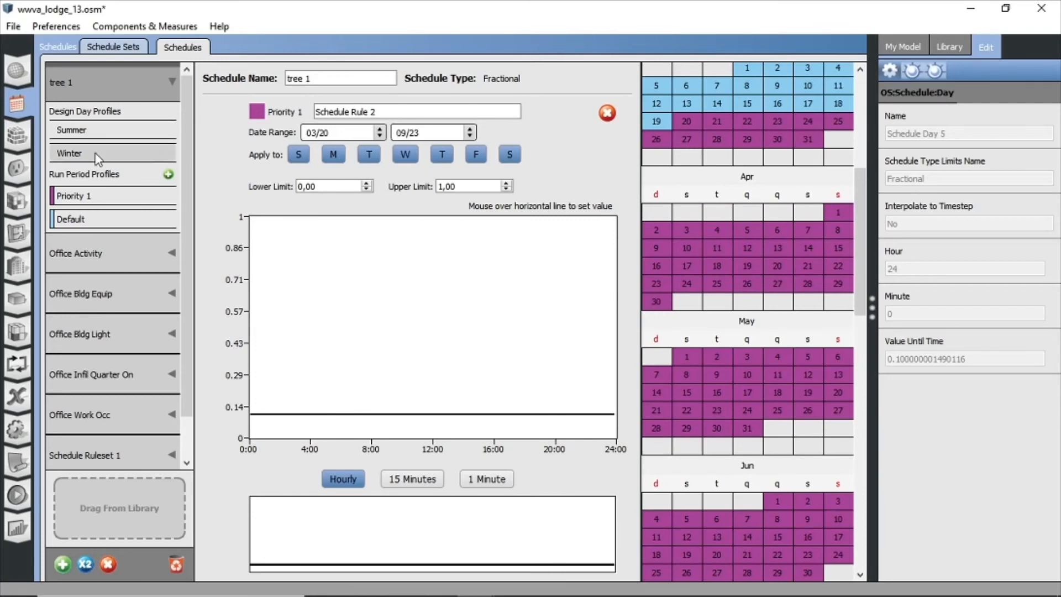
- Add a new summer design day profile to the tree 1 schedule and set its value to 1 for the whole day
click(113, 134)
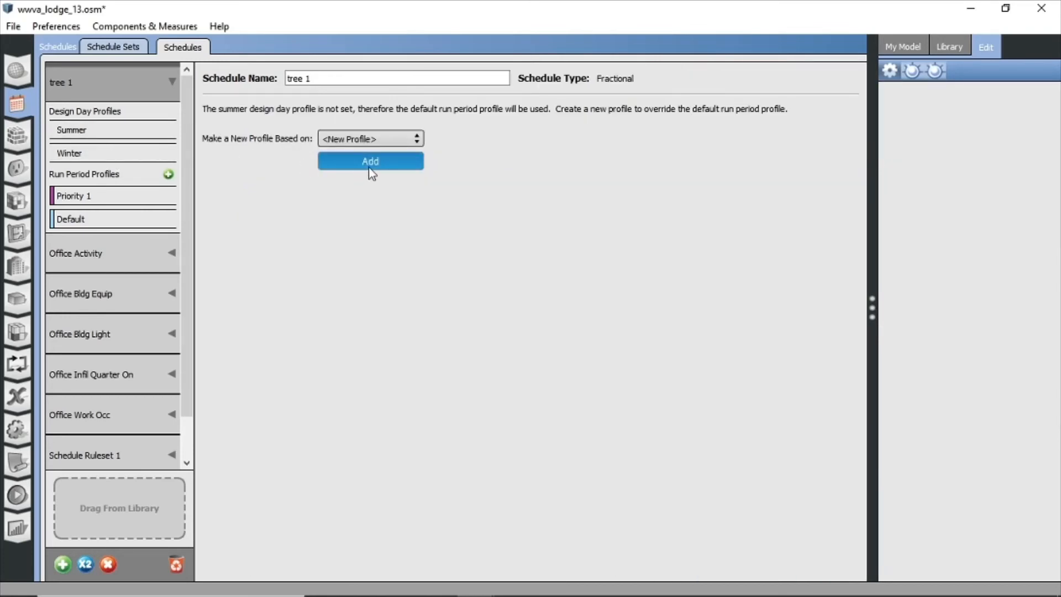
click(388, 166)
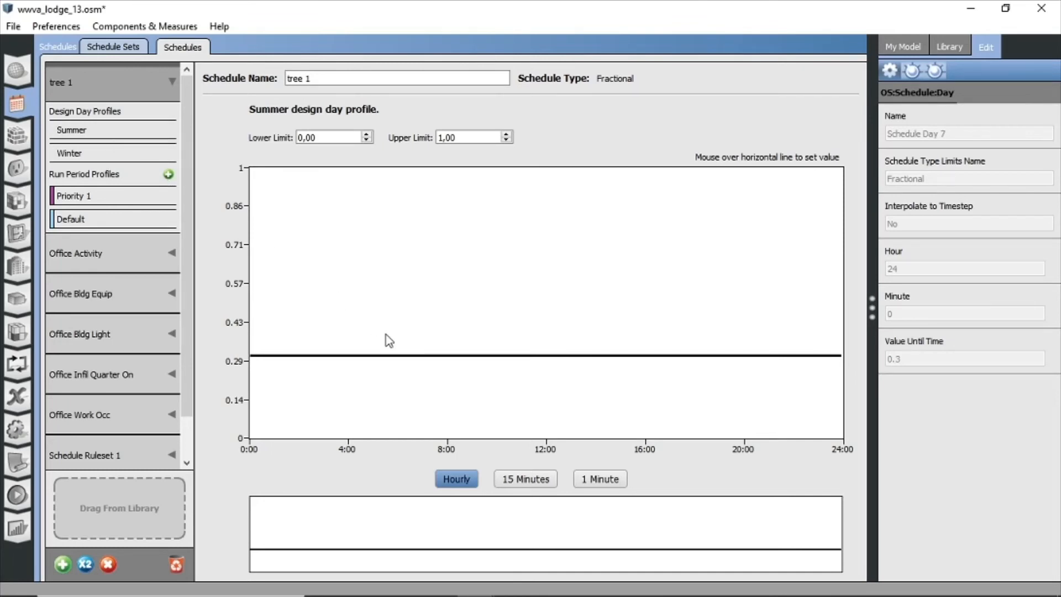
mouse_move(390, 357)
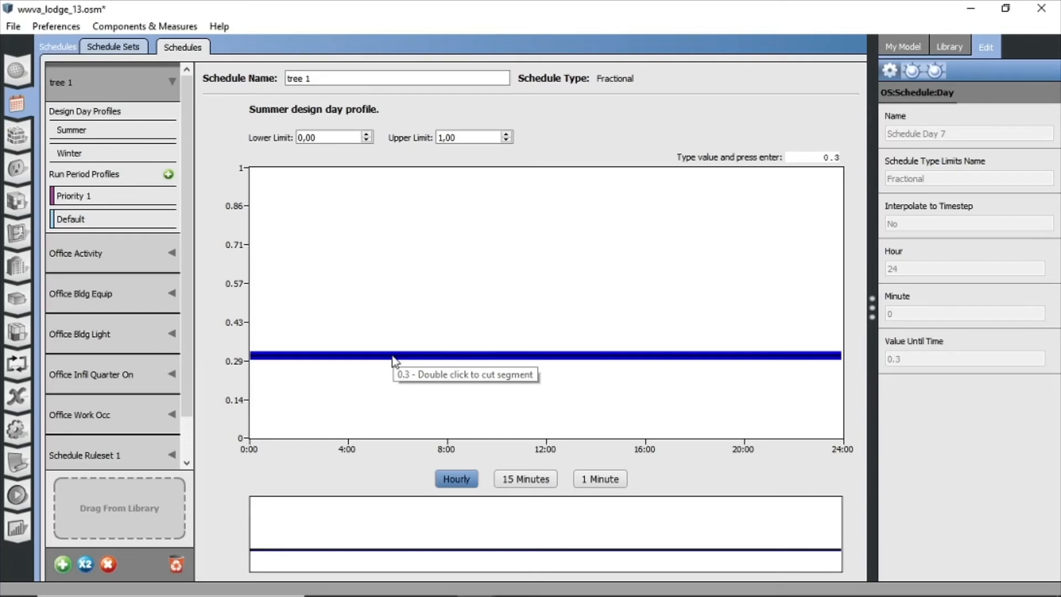
text(1)
key(Return)
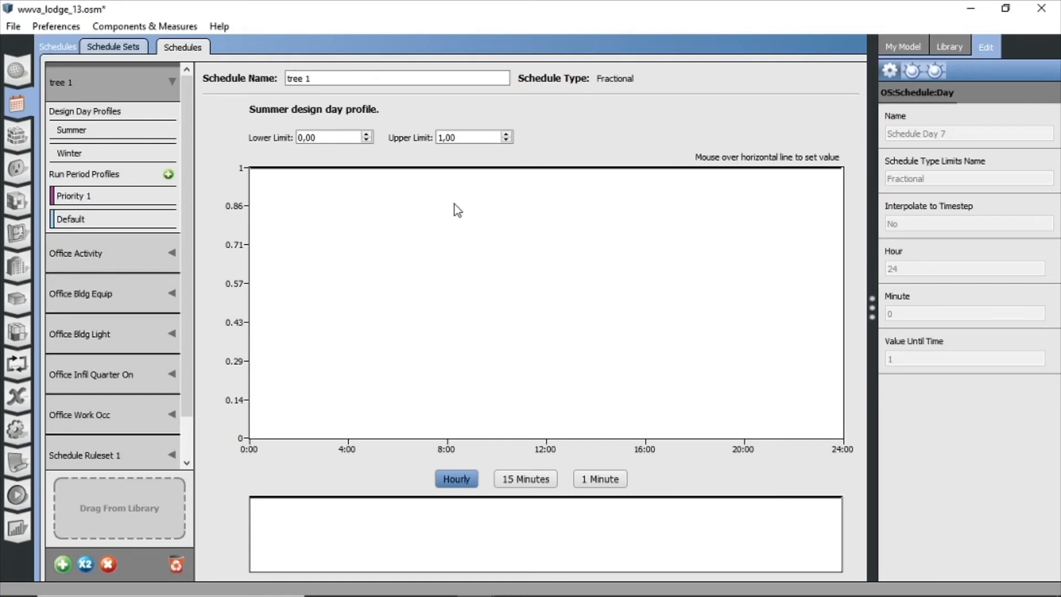
- Add a new winter design day profile to the tree 1 schedule and set its value to 1 for the whole day
click(130, 153)
click(356, 165)
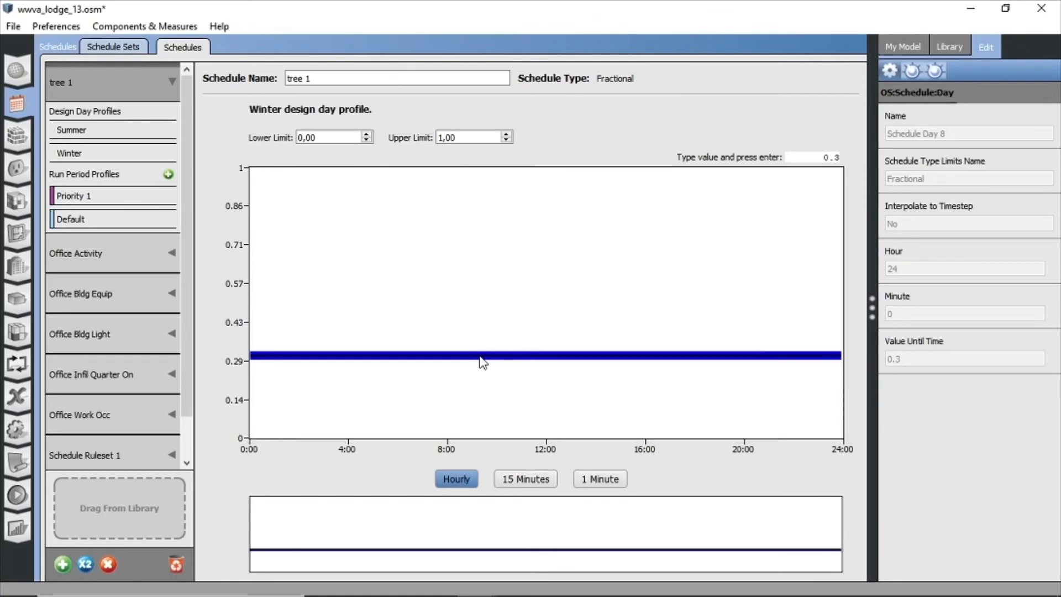
text(1)
key(Return)
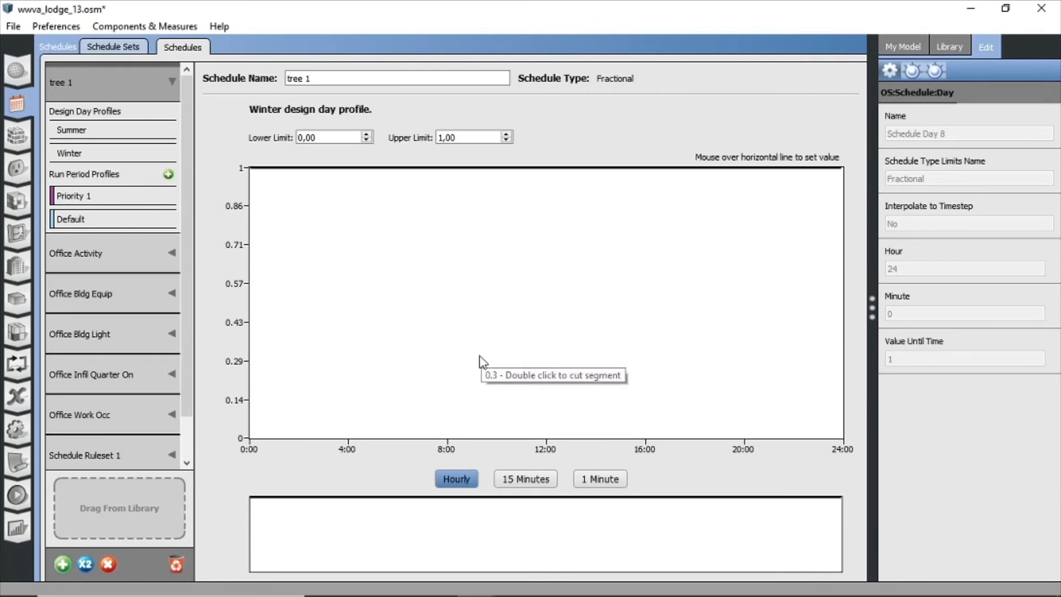
- Review the tree 1 schedule's design day, Priority 1 and Default profiles, examining the seasonal coverage across the year calendar
click(88, 131)
click(94, 154)
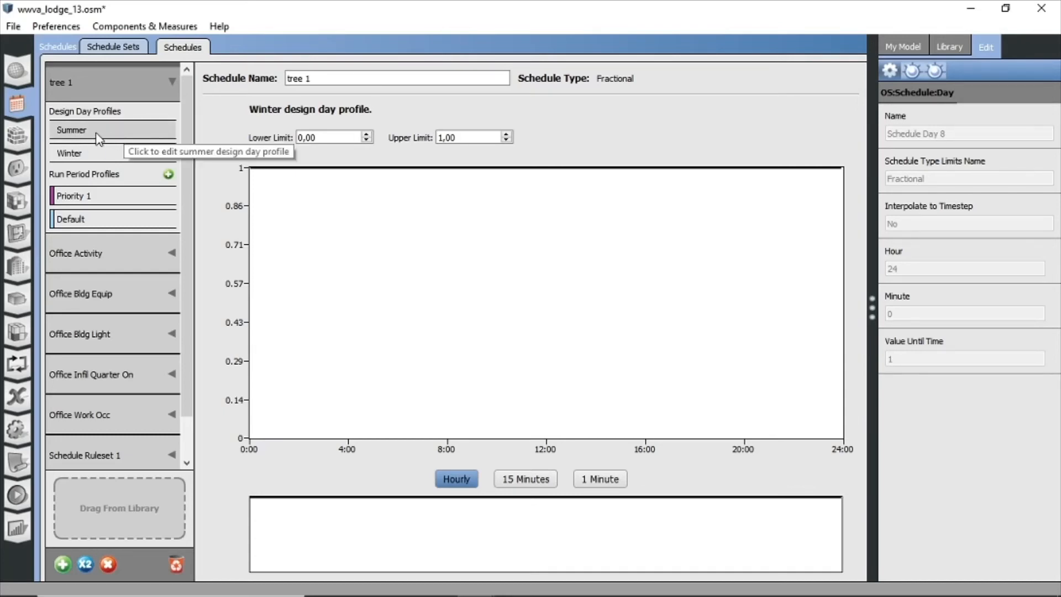
click(104, 195)
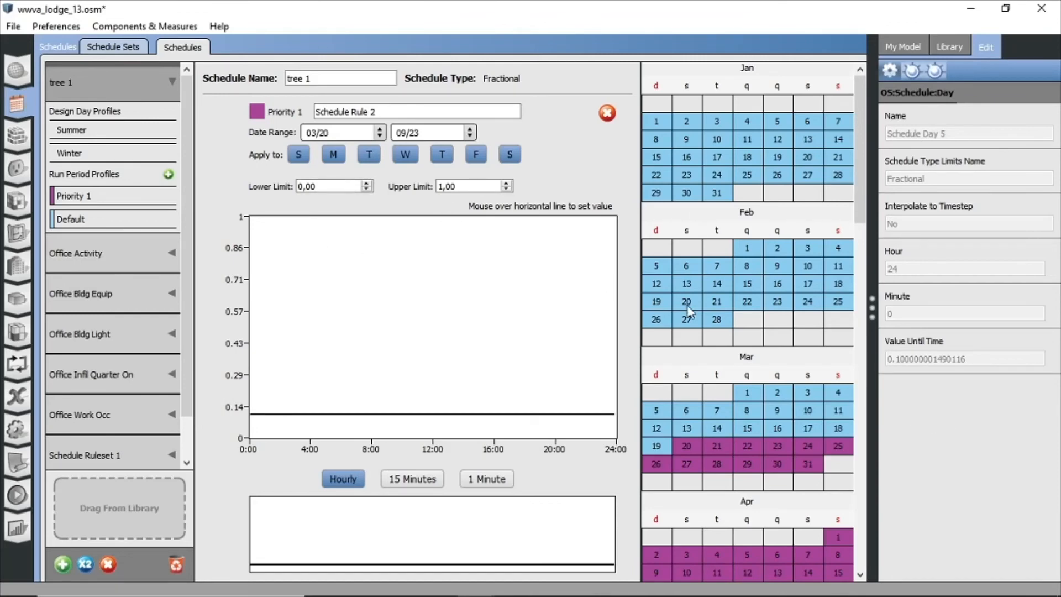
scroll(731, 325, down, 3)
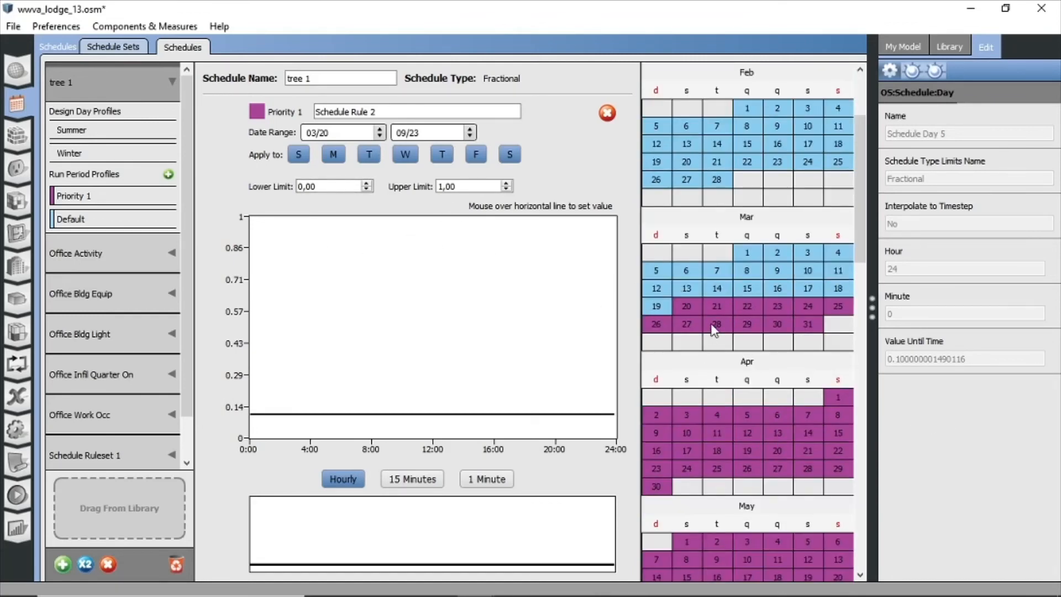
scroll(740, 385, down, 8)
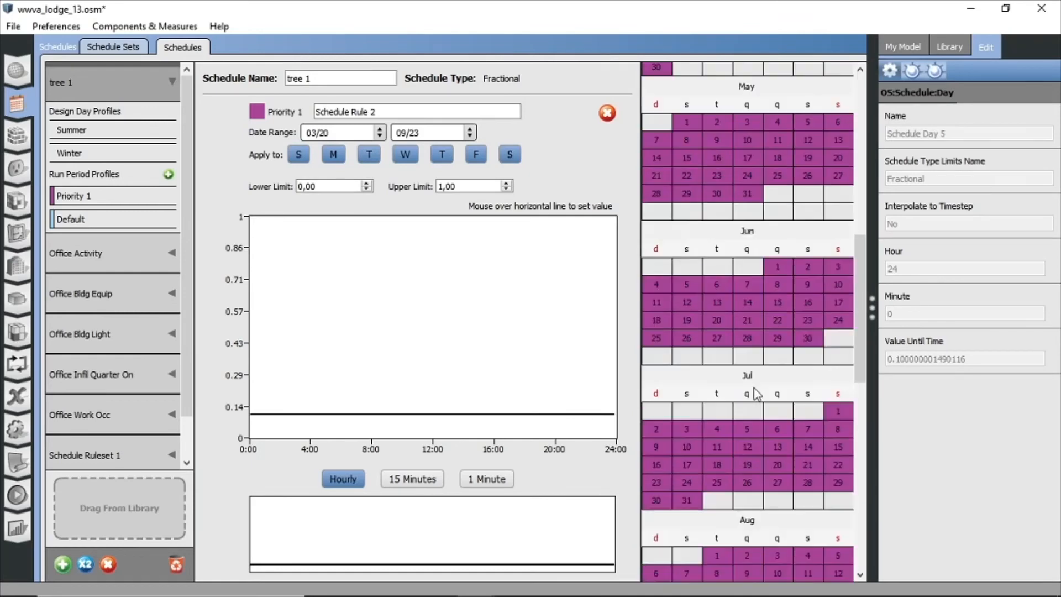
scroll(705, 304, up, 3)
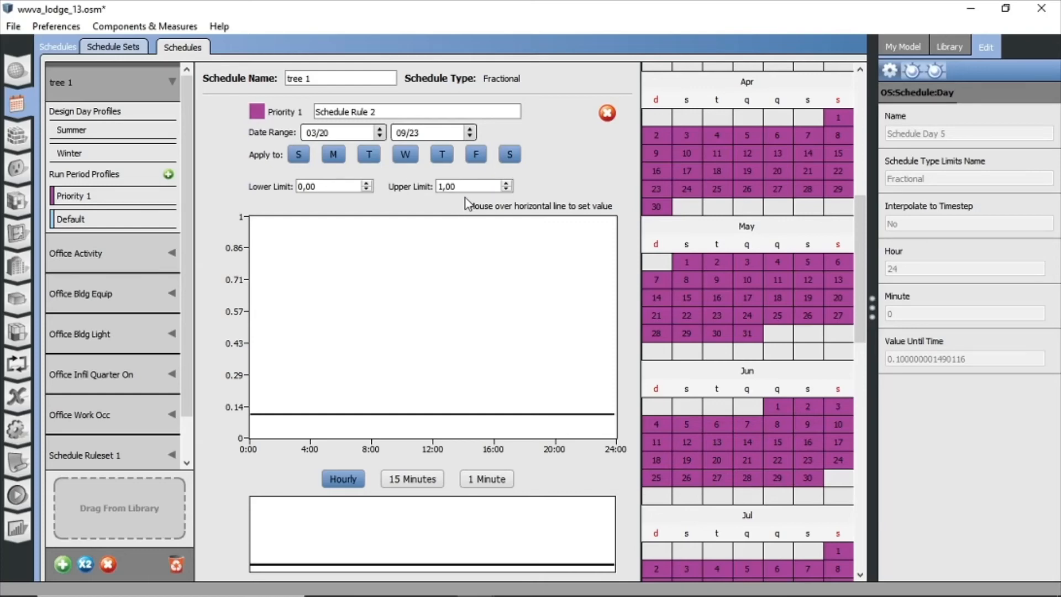
scroll(737, 359, down, 10)
scroll(797, 388, down, 1)
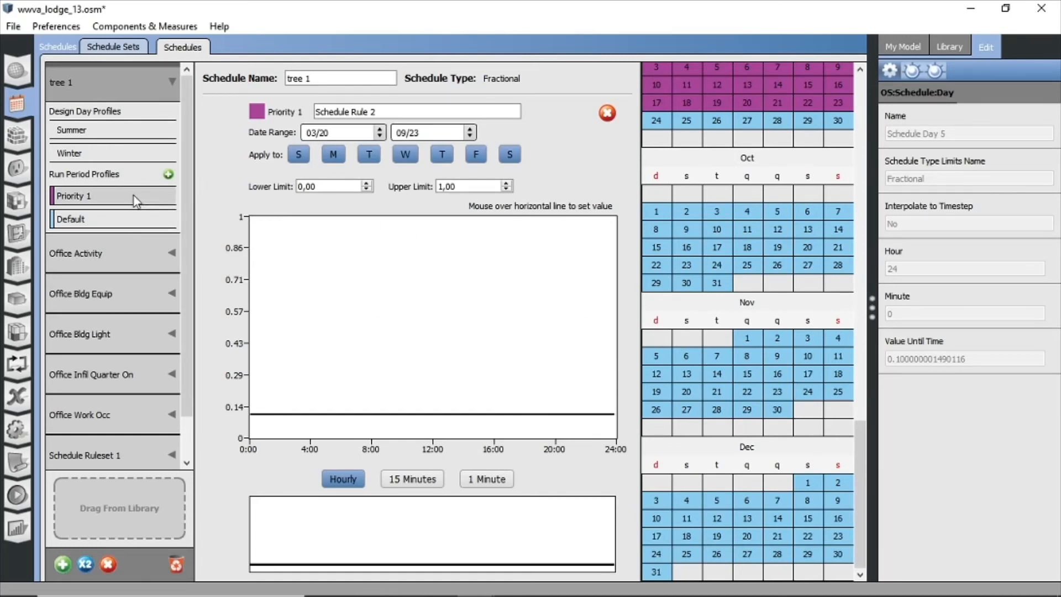
click(105, 221)
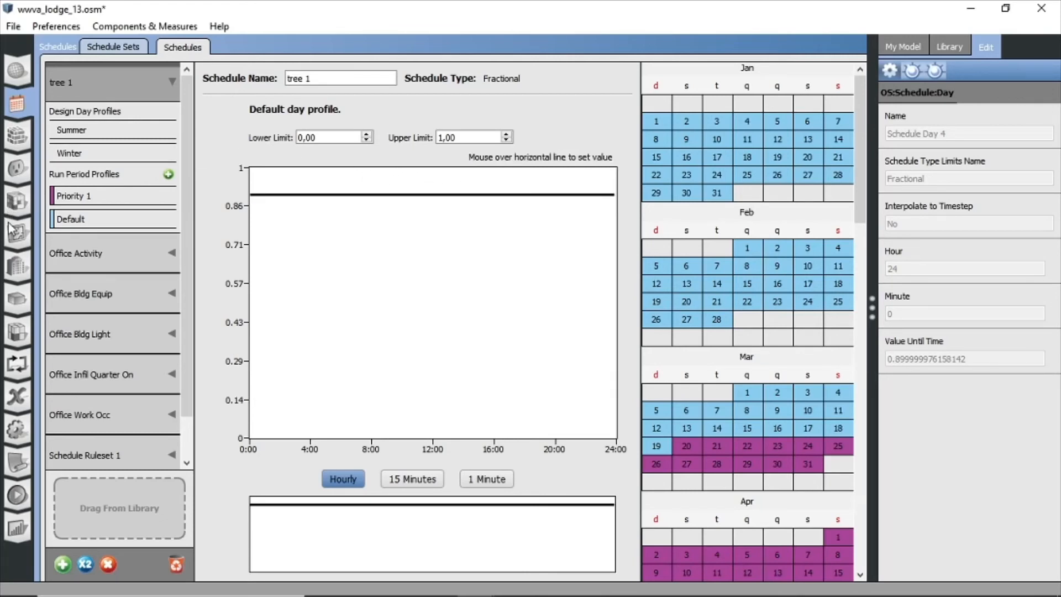
- Set the Solar Distribution in the simulation control settings to FullInteriorAndExteriorWithReflections
click(21, 433)
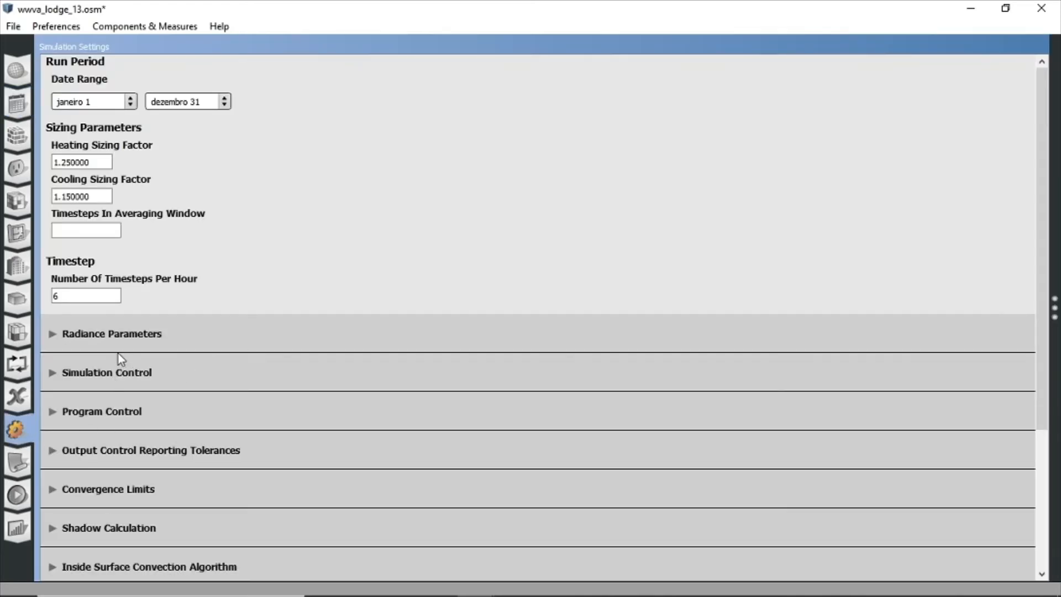
click(62, 381)
scroll(110, 380, down, 2)
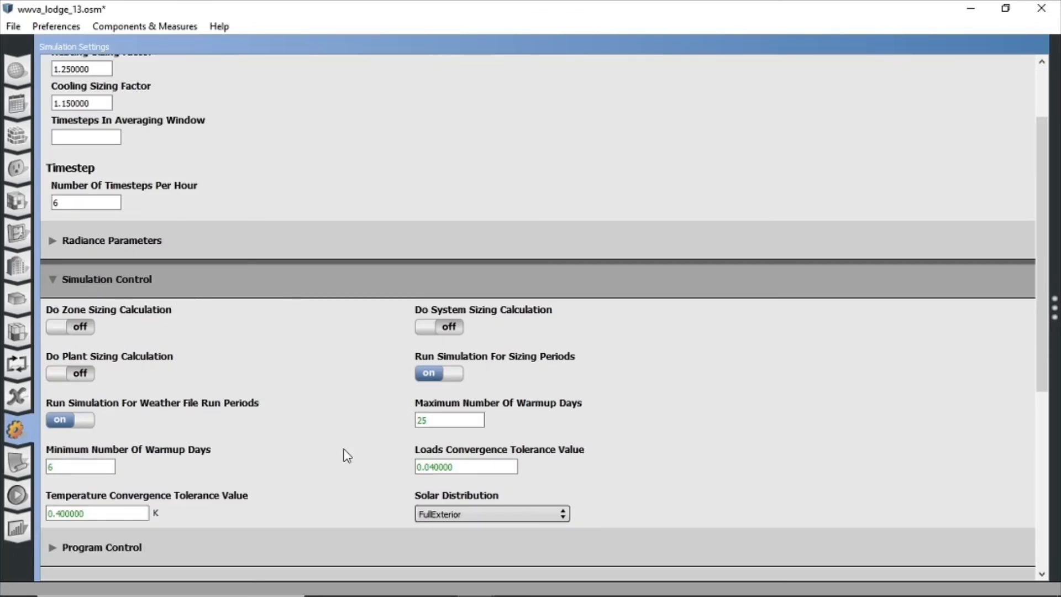
click(548, 512)
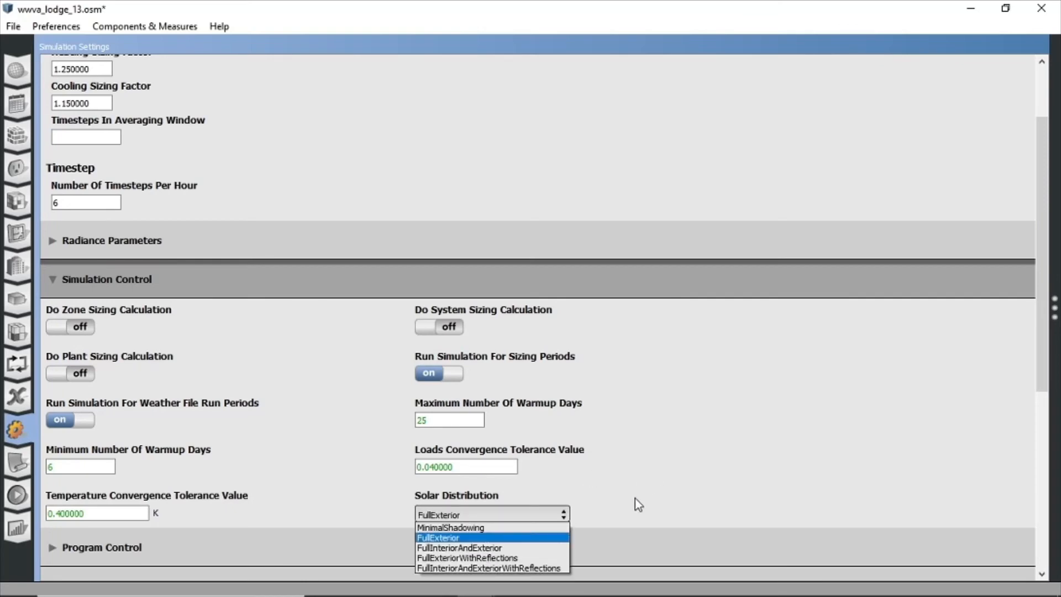
click(546, 568)
click(551, 515)
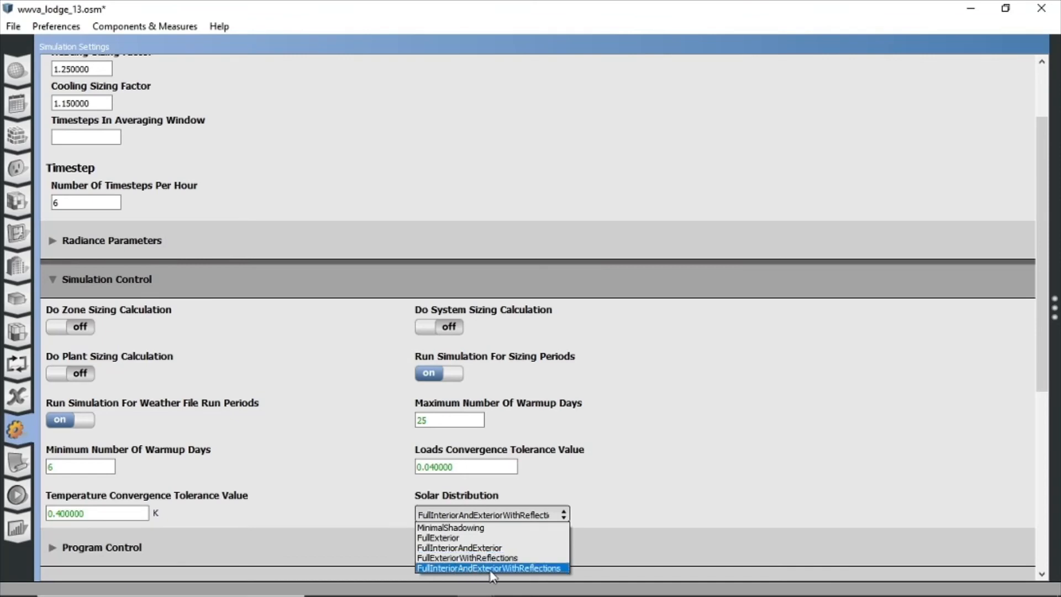
click(514, 569)
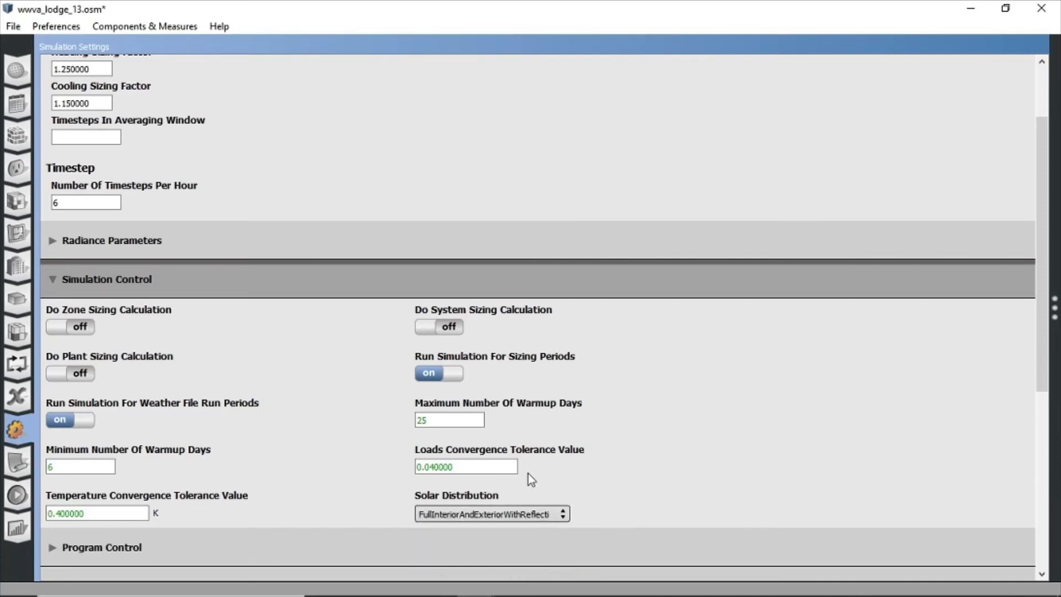
scroll(525, 475, down, 2)
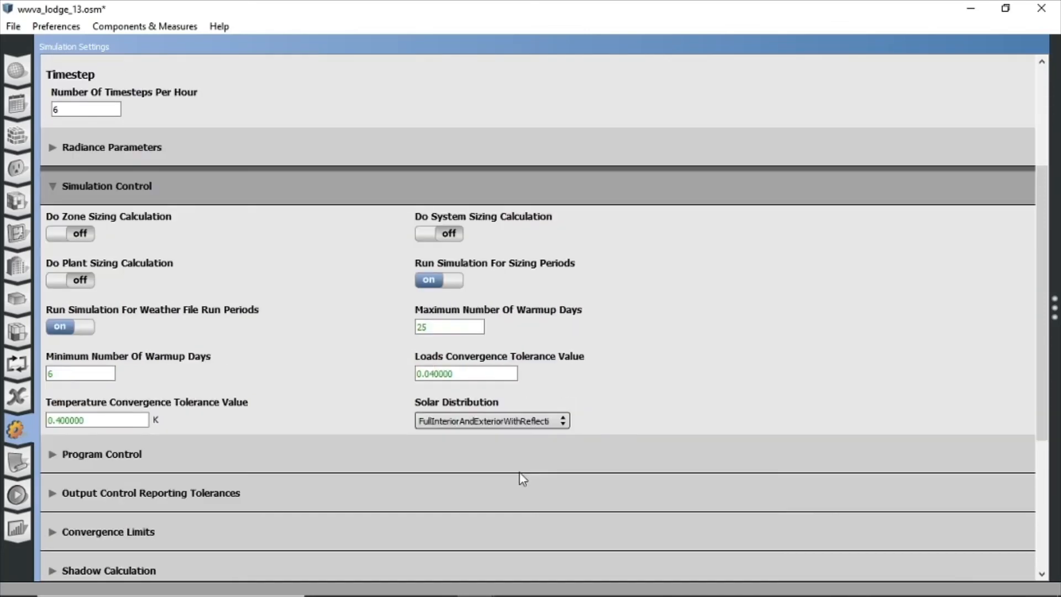
click(53, 186)
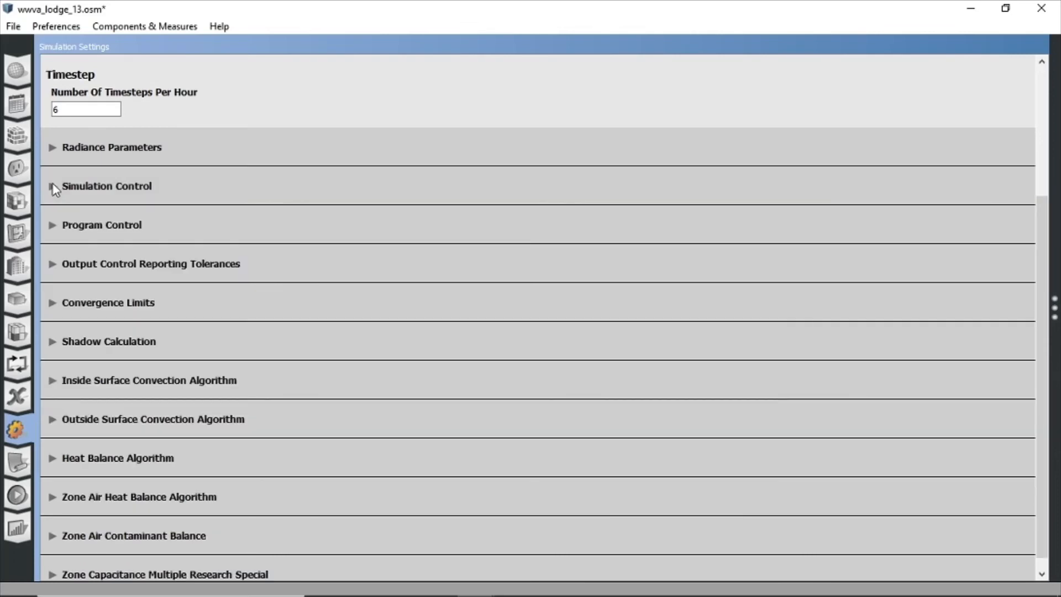
- Check the schedule list, go to the facility's shading surfaces, and look through the model's construction sets and schedule sets for the tree schedule
click(16, 104)
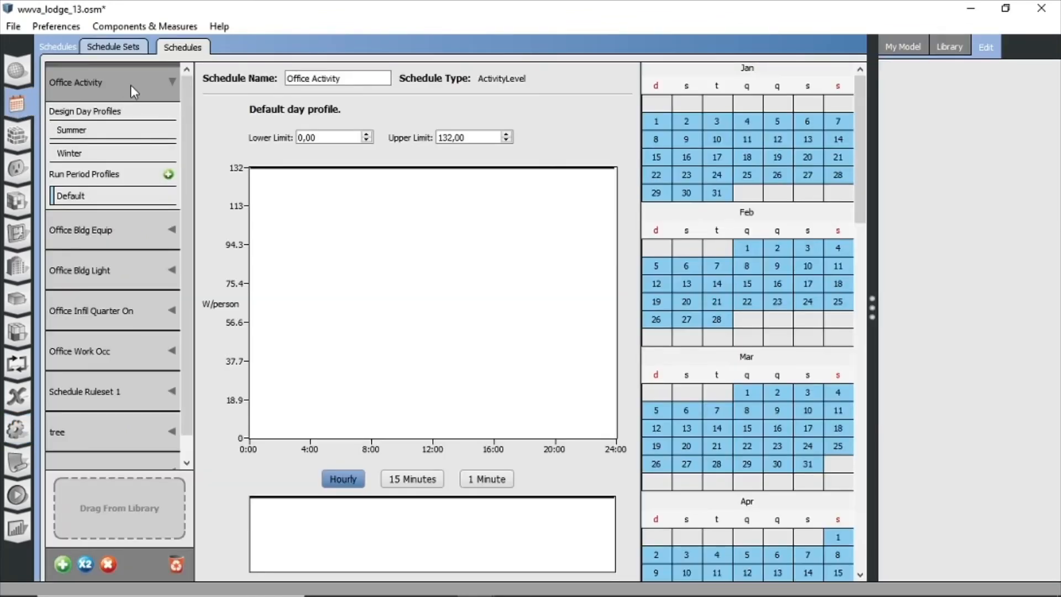
click(130, 85)
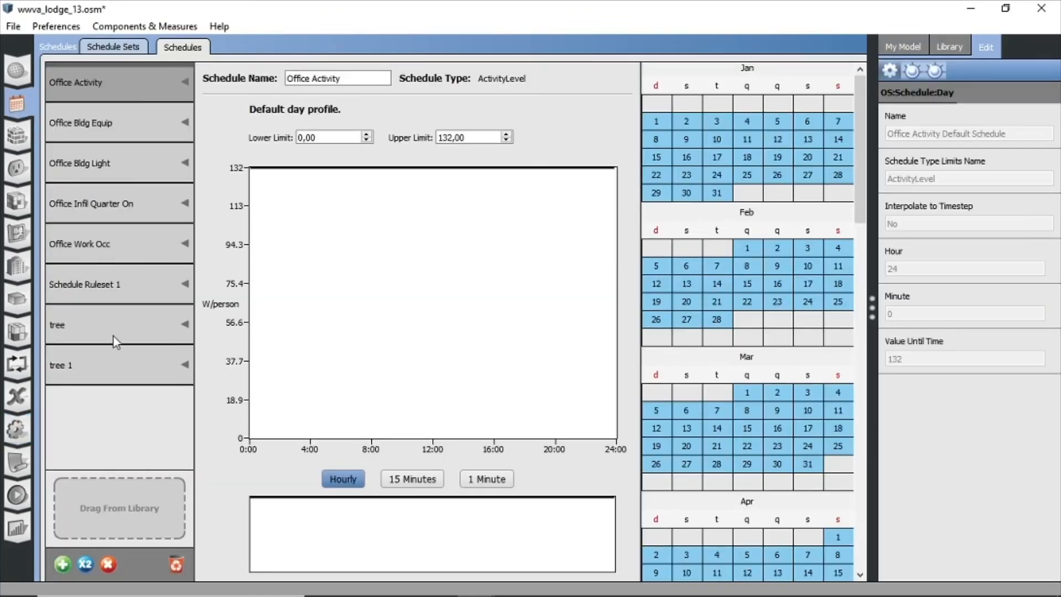
click(16, 268)
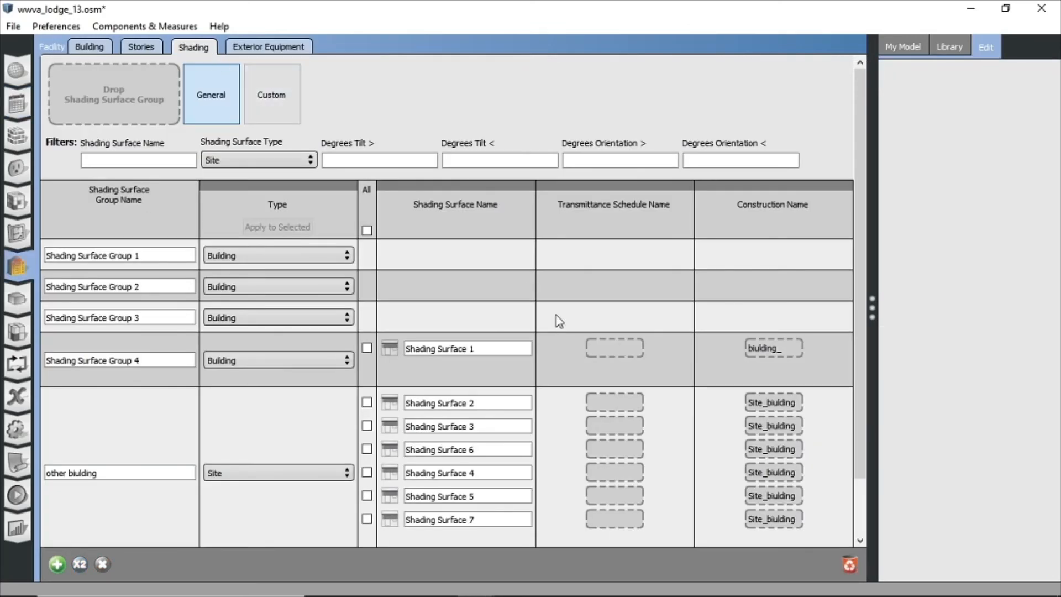
scroll(630, 426, down, 2)
click(906, 47)
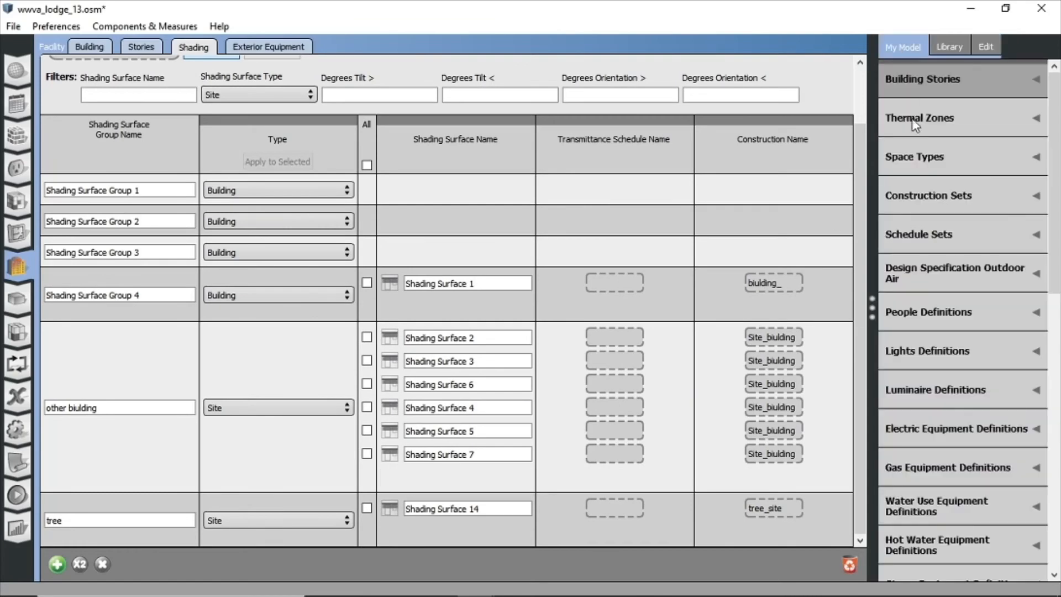
scroll(928, 198, down, 10)
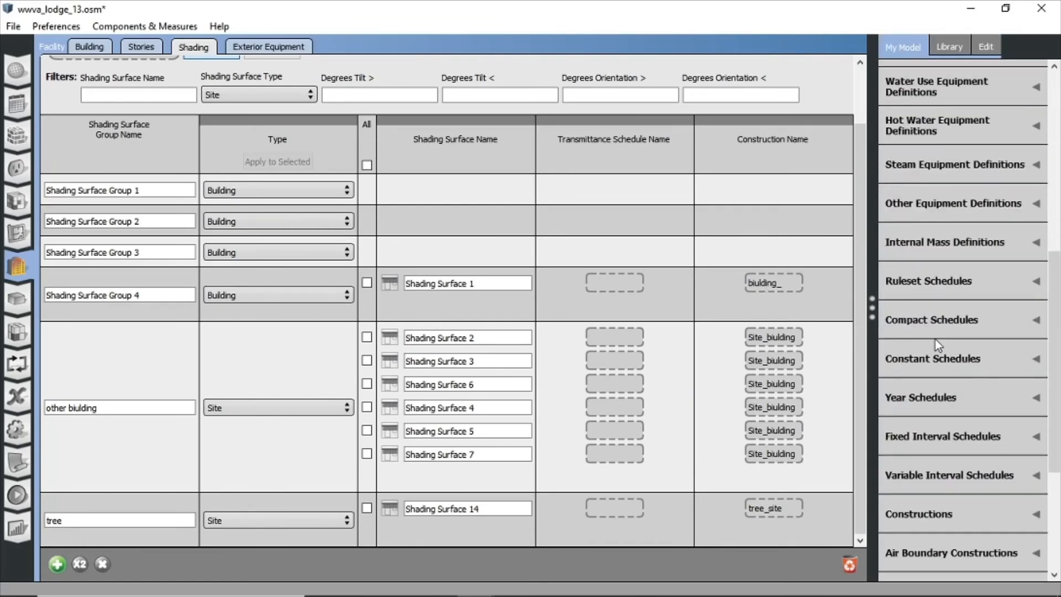
scroll(960, 404, down, 2)
scroll(957, 331, up, 12)
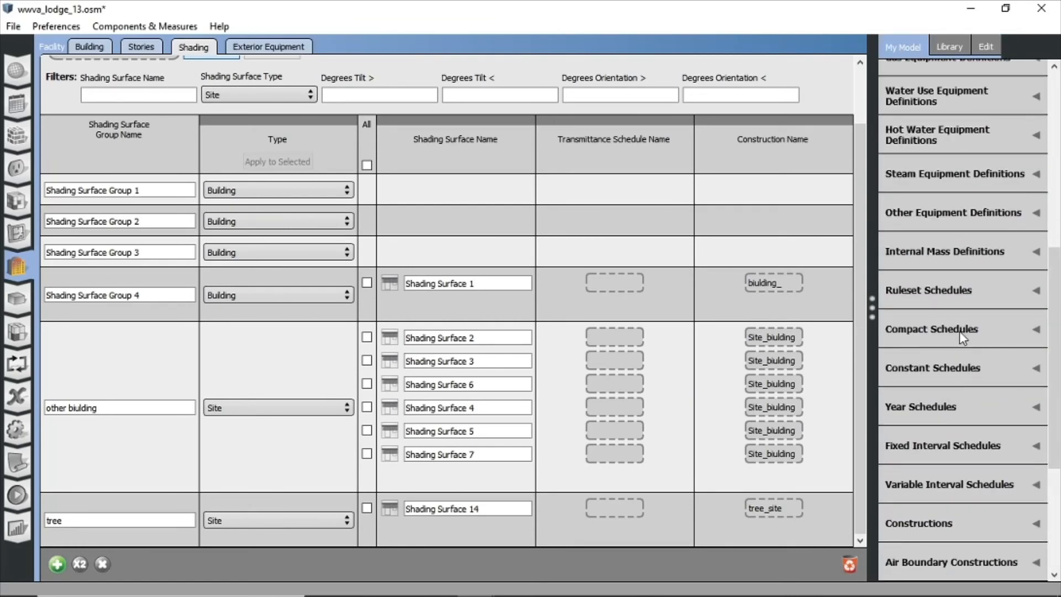
click(928, 194)
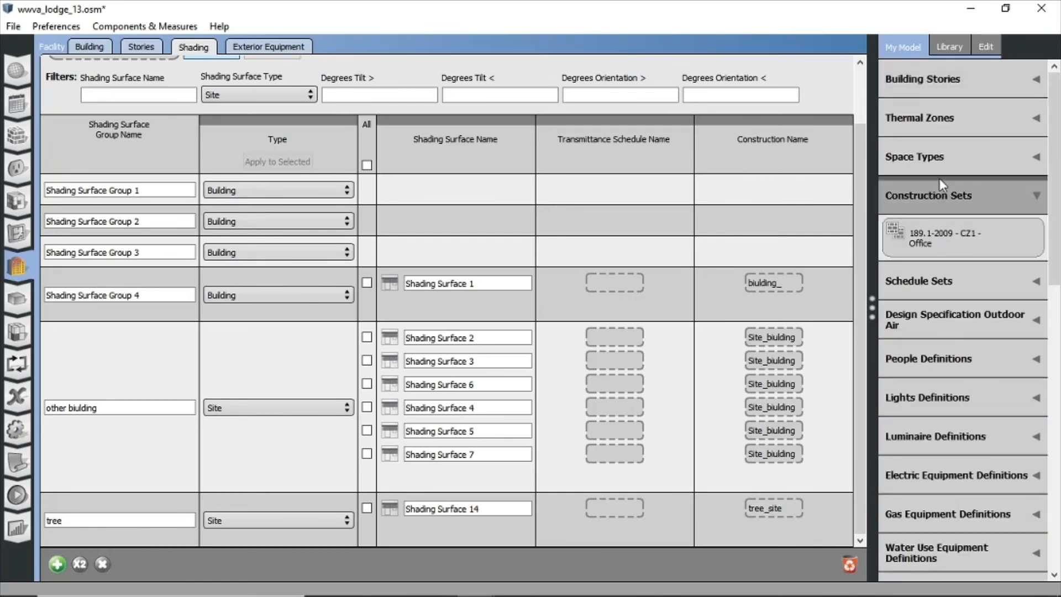
click(962, 191)
click(960, 236)
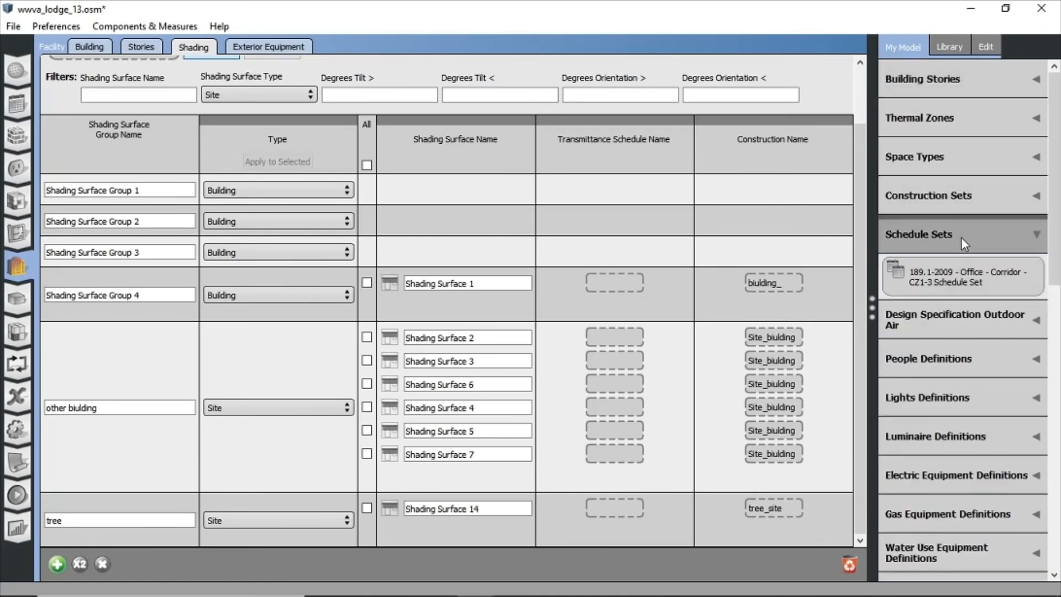
click(954, 230)
- Assign the tree 1 ruleset schedule from the model as the transmittance schedule of Shading Surface 14 in the tree group
scroll(966, 381, down, 10)
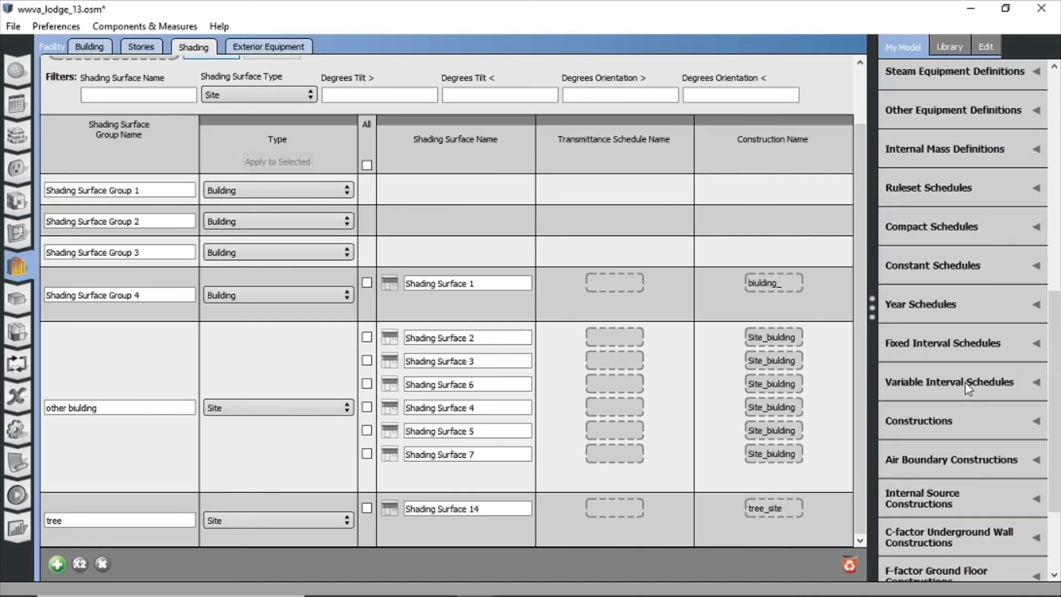
scroll(963, 447, down, 2)
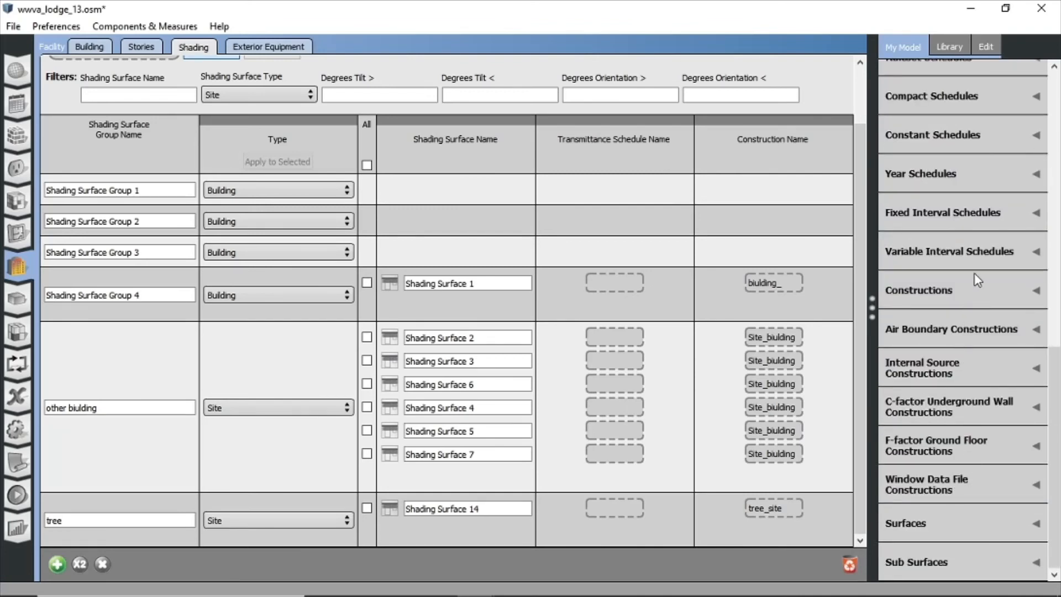
click(962, 106)
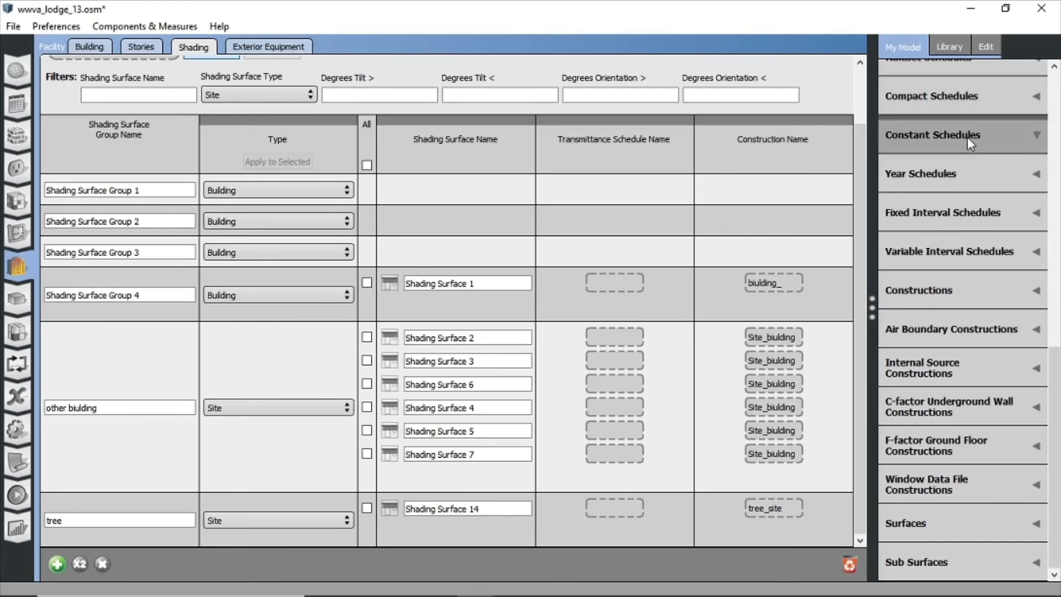
click(981, 182)
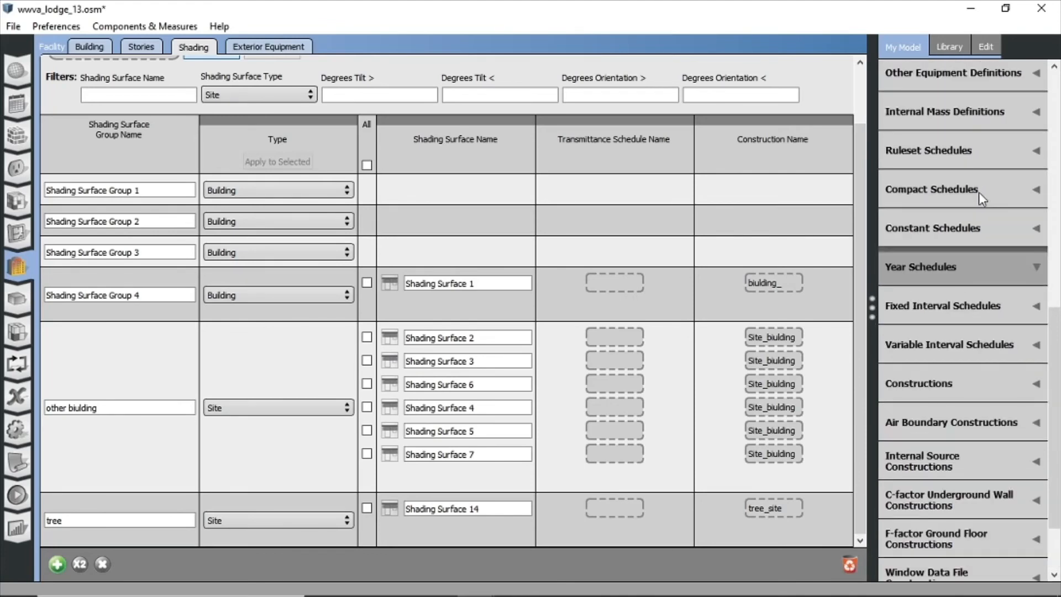
click(976, 150)
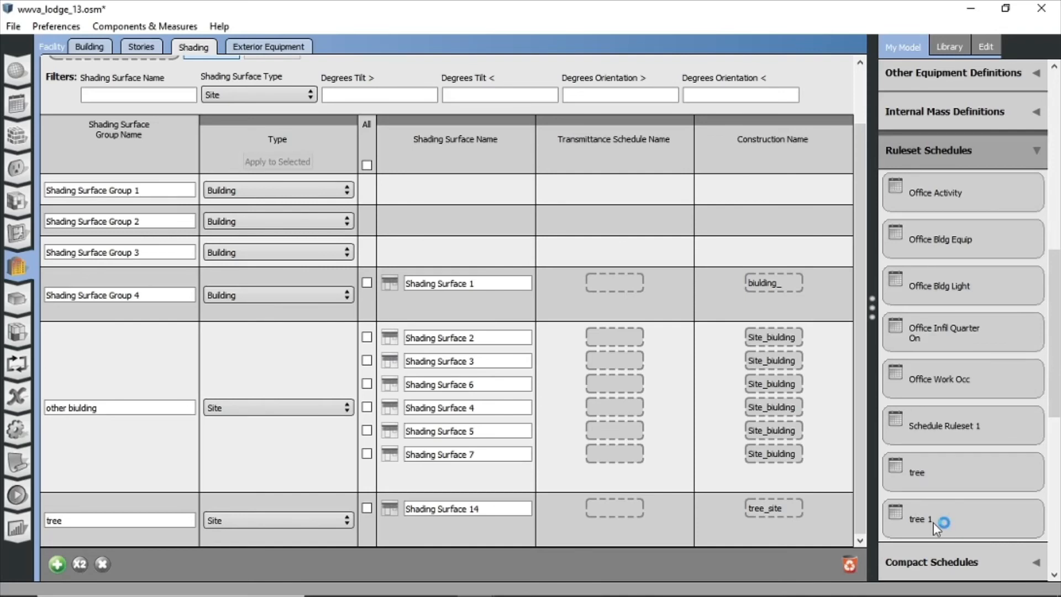
drag(936, 528, 613, 511)
- Check the profiles of the unused tree ruleset schedule and delete that schedule, keeping tree 1
click(9, 106)
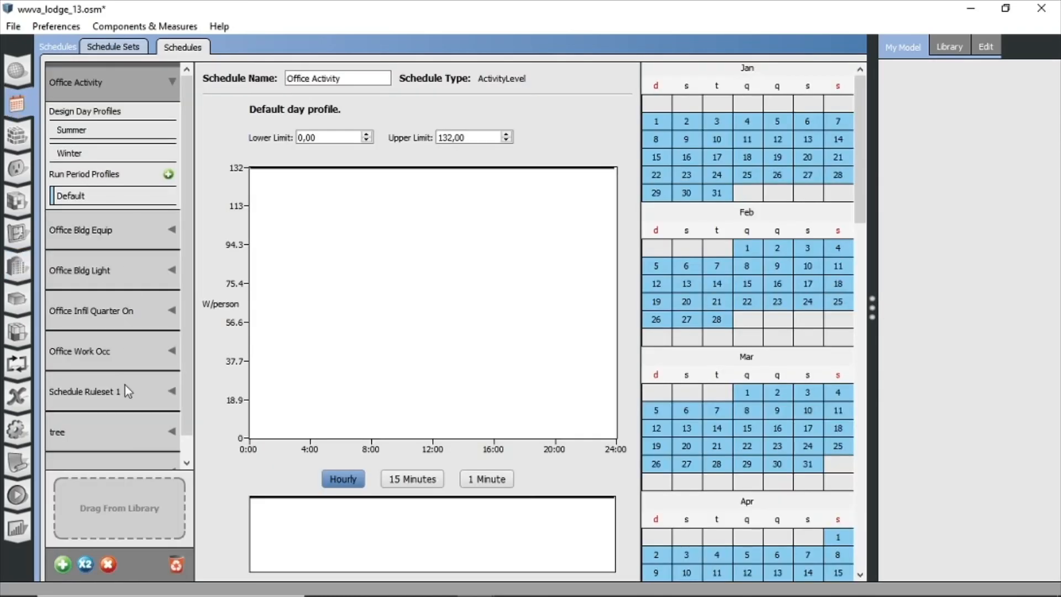
click(105, 433)
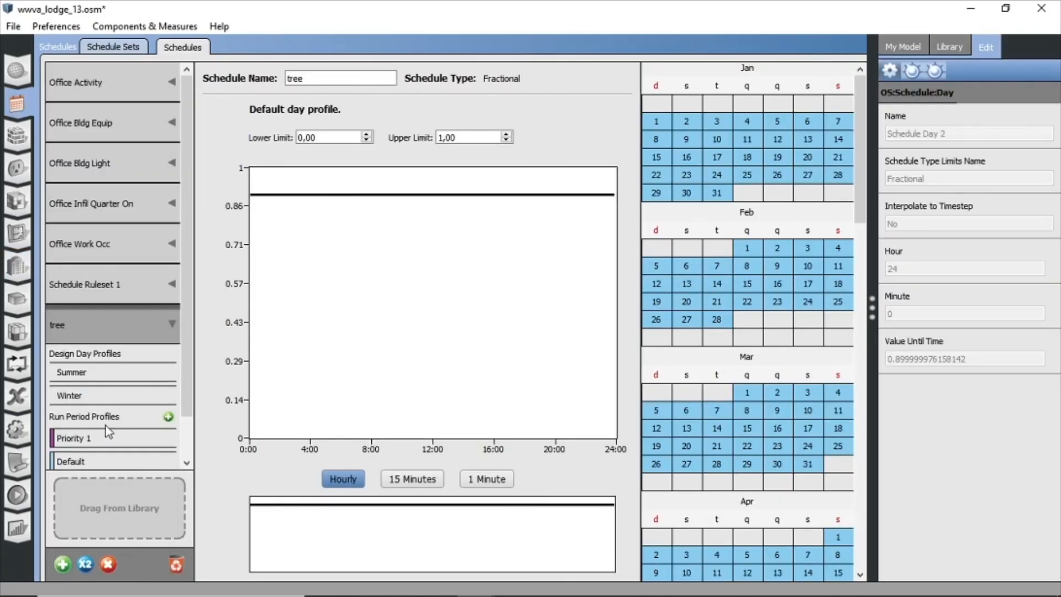
click(113, 440)
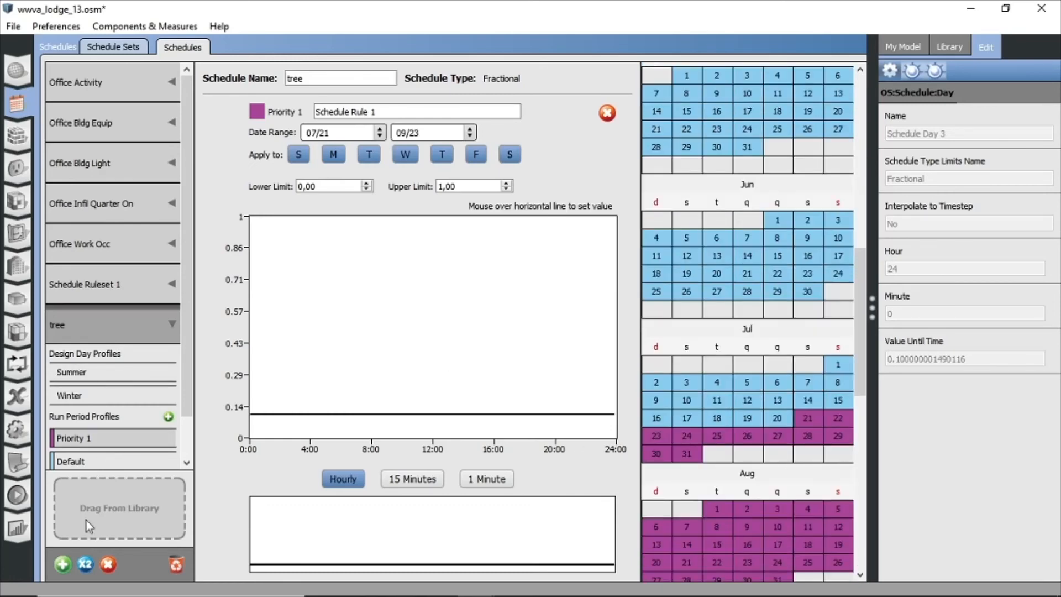
click(107, 391)
click(95, 371)
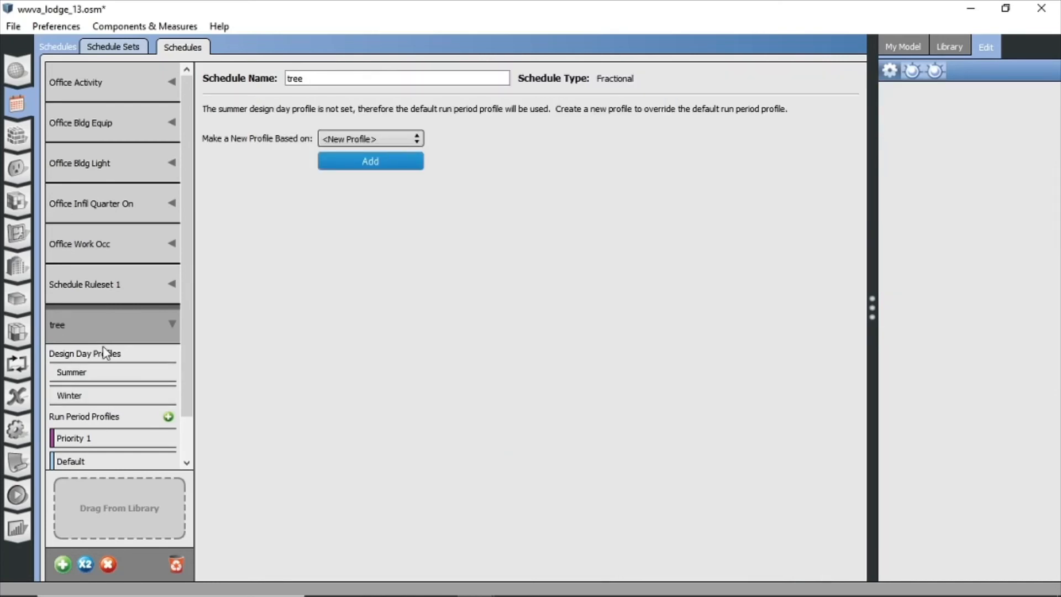
click(108, 563)
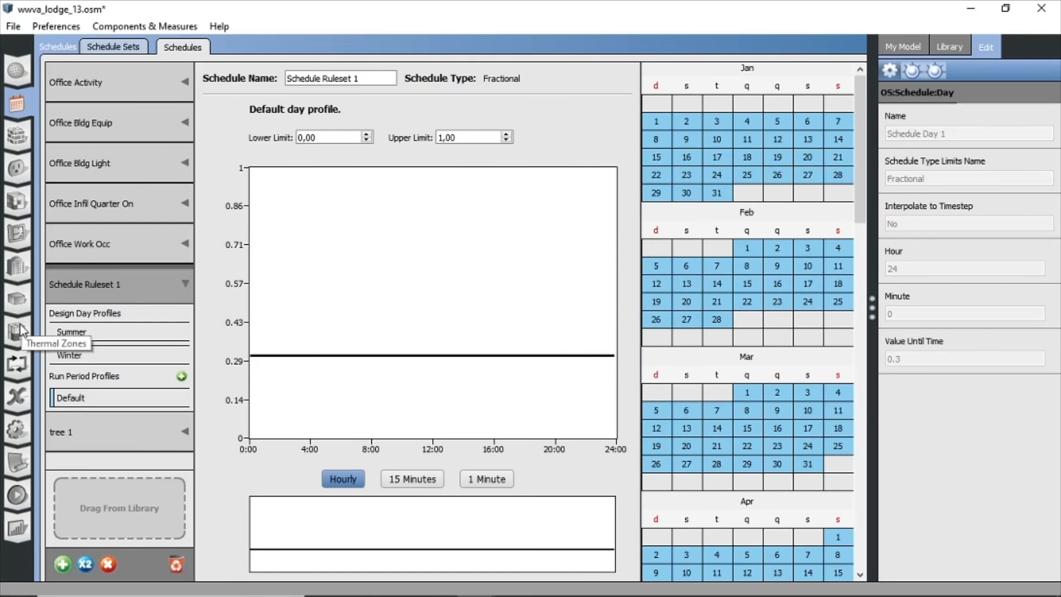
- Recheck the transmittance schedule and construction assignments of the facility's shading surfaces, including Shading Surface 14 in the tree group
click(19, 280)
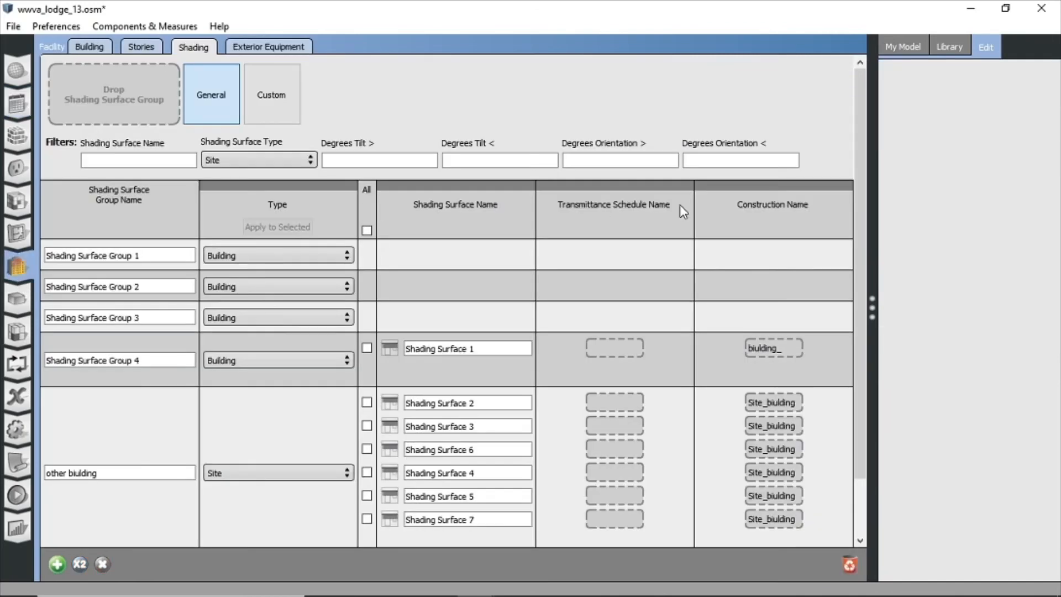
scroll(668, 265, down, 2)
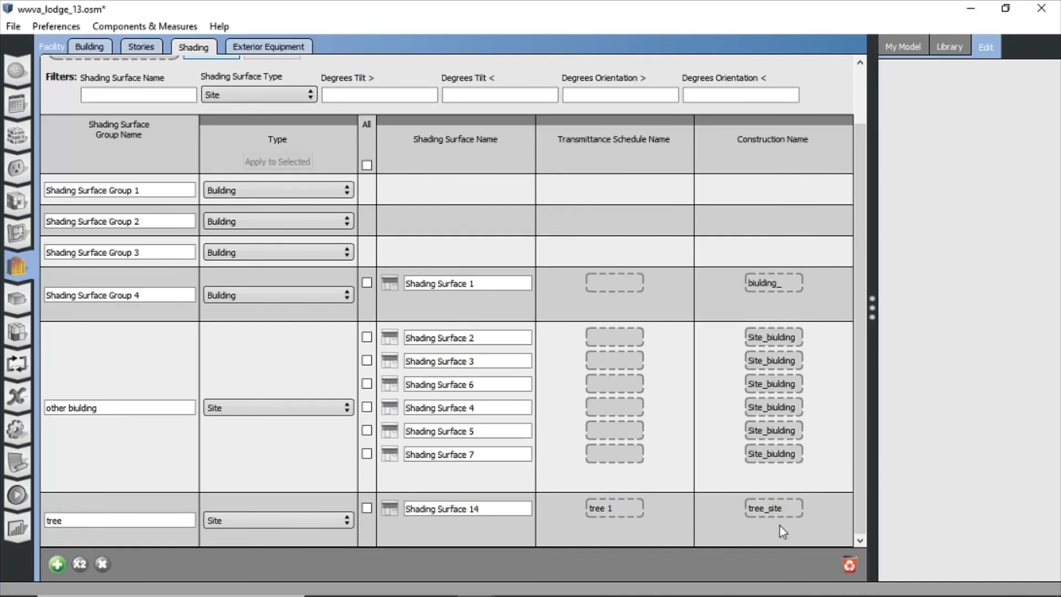
scroll(776, 488, up, 2)
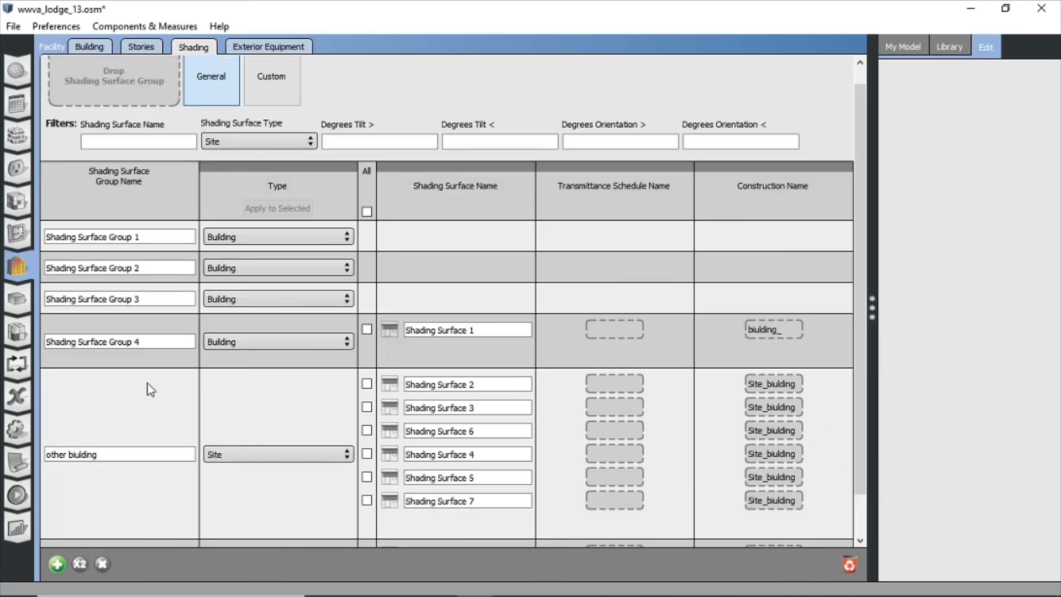
- Run the simulation and open the eplustbl report from its run folder in the browser
click(17, 495)
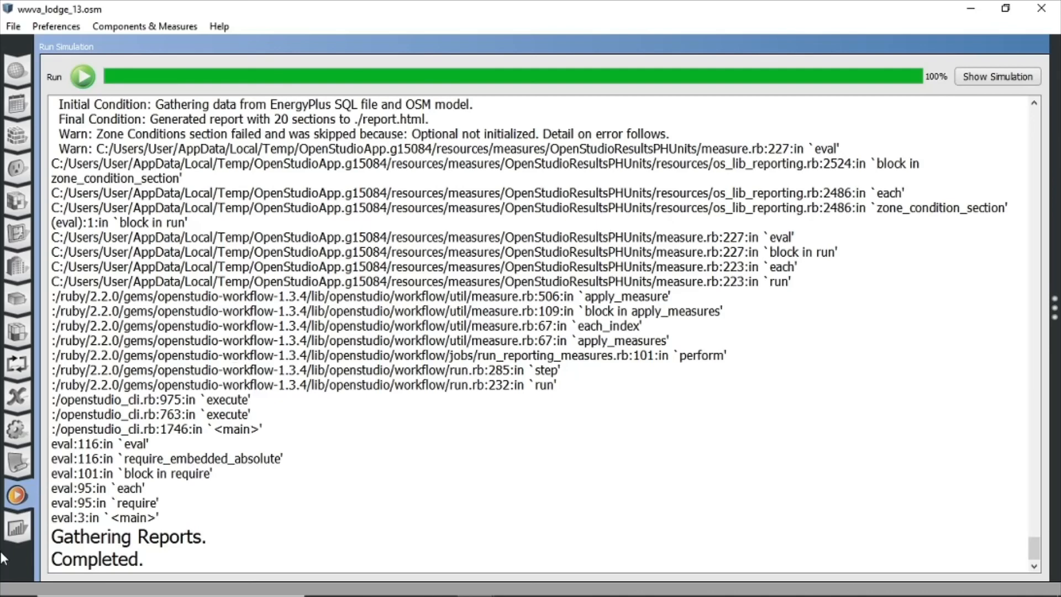
click(1000, 76)
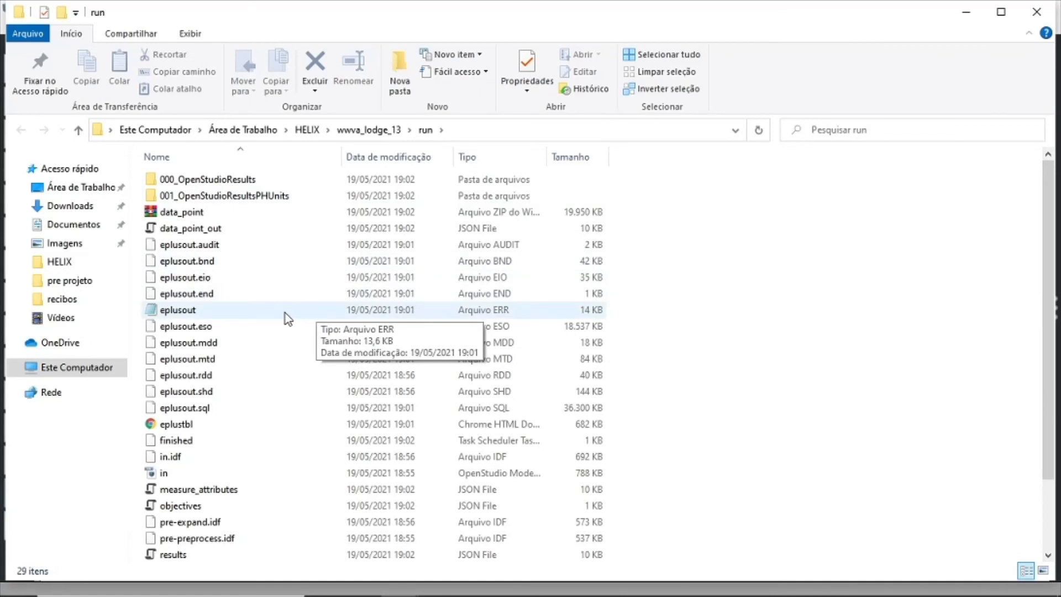
double_click(196, 424)
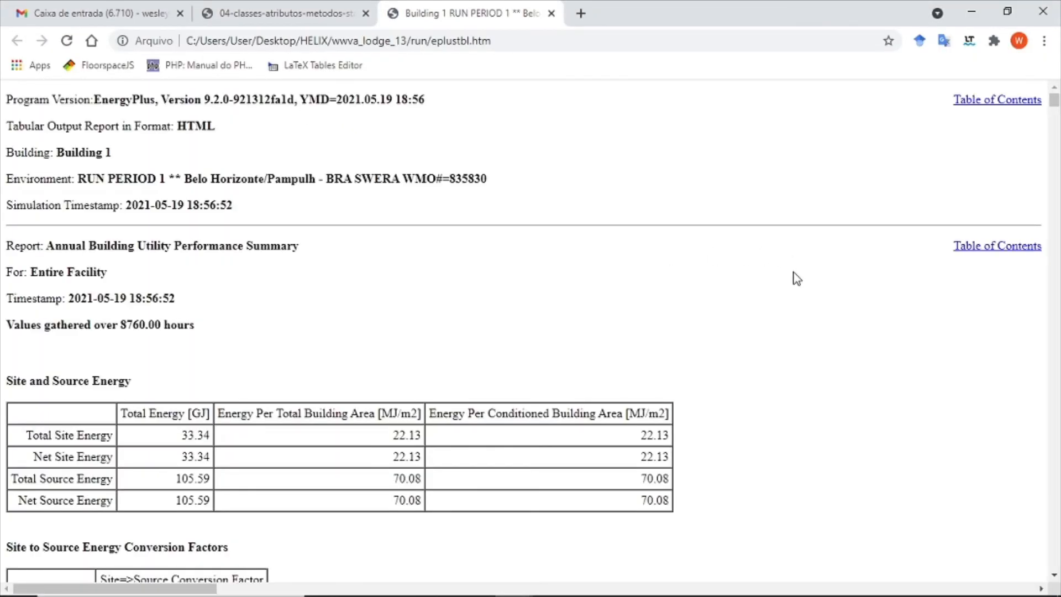
- Find the ShadingProperty Reflectance section in the report and review the solar and visible reflectances of the shading surfaces
key(ctrl+f)
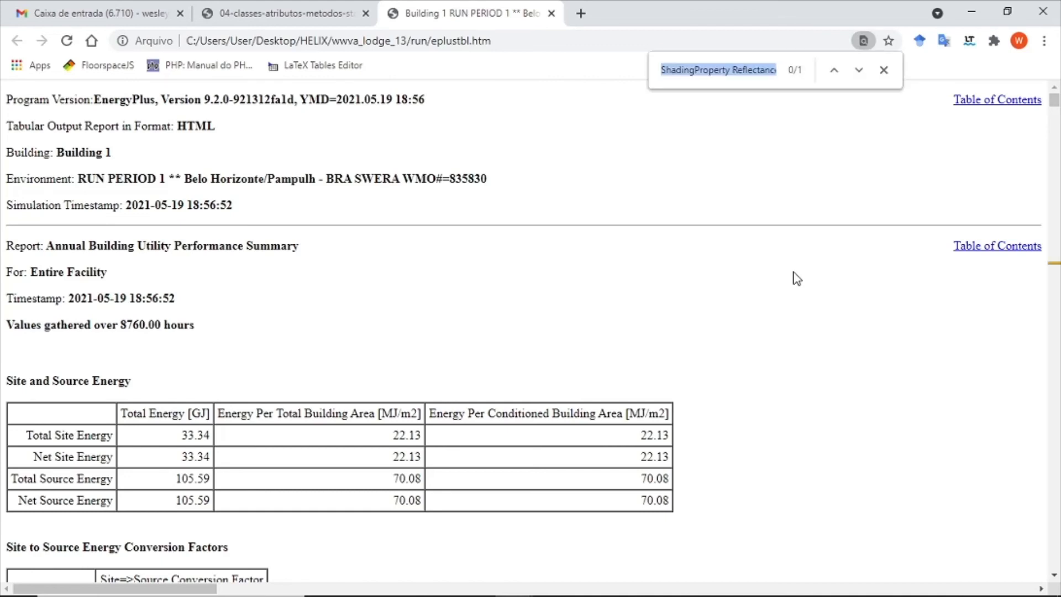
key(Return)
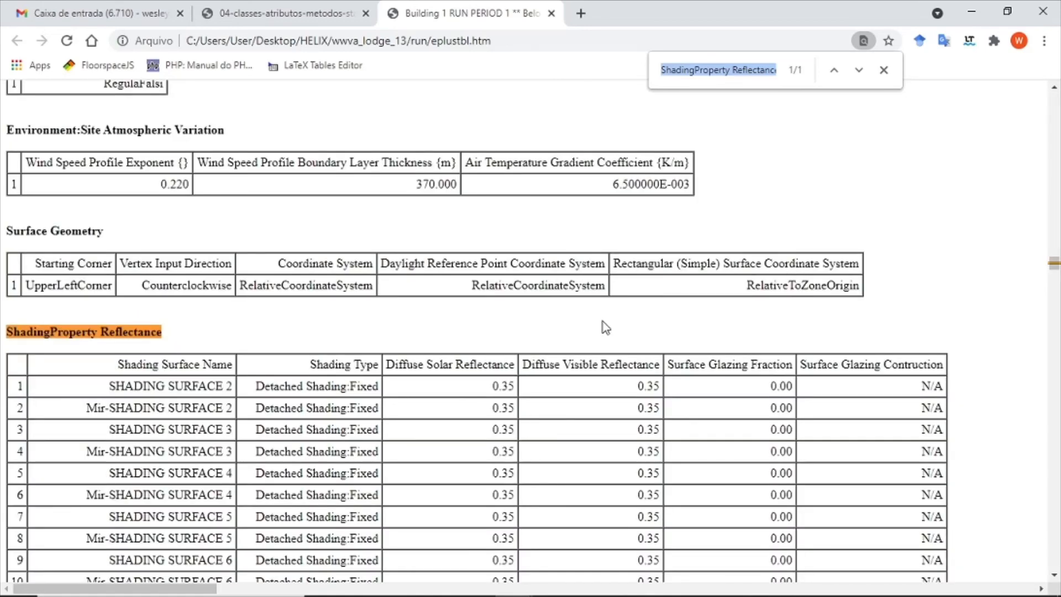
scroll(569, 337, down, 1)
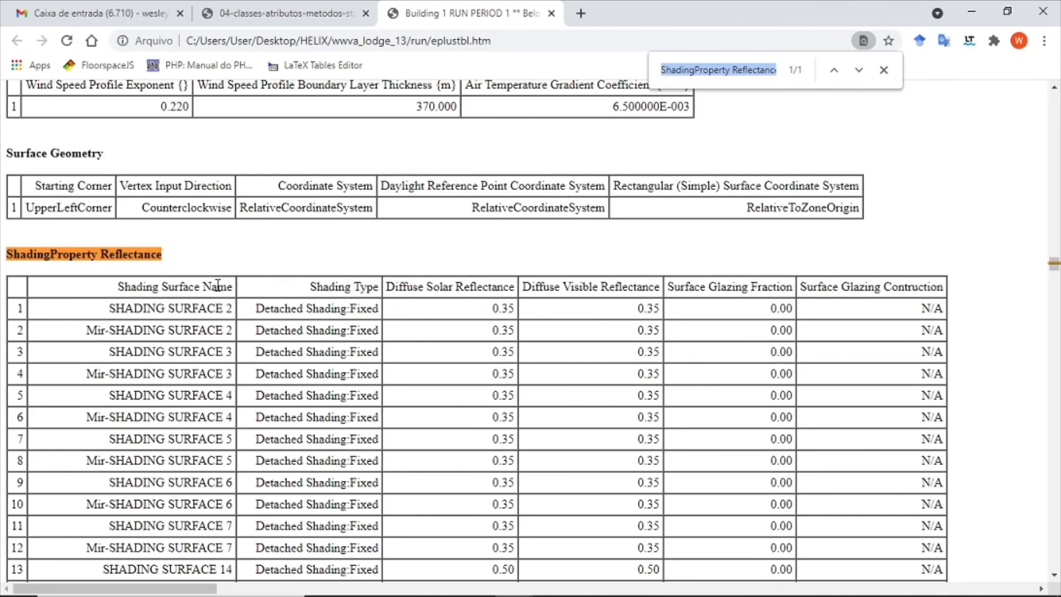
scroll(218, 286, down, 3)
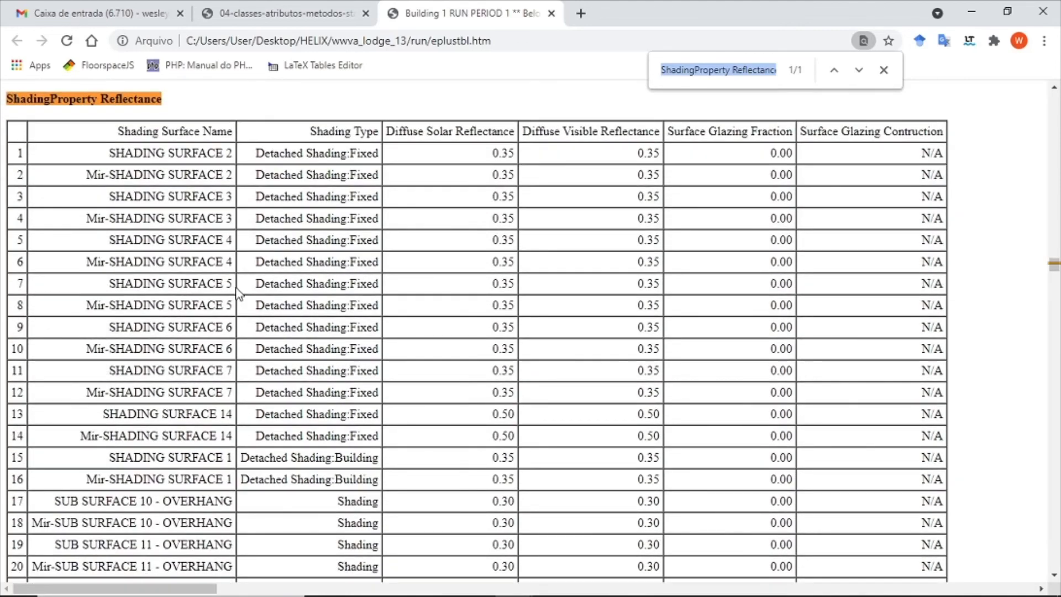
scroll(239, 293, down, 3)
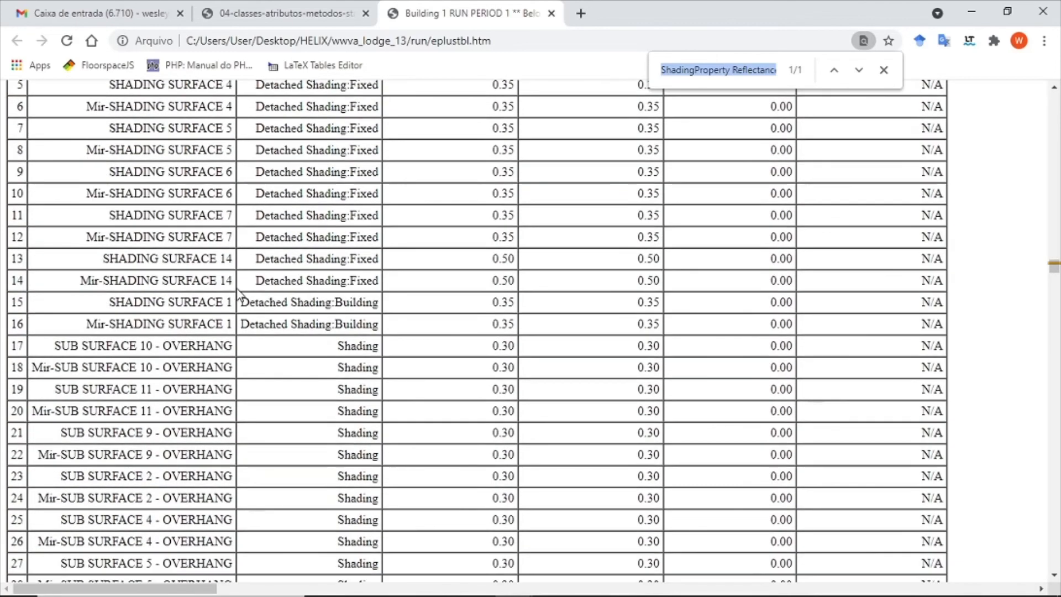
- Examine the shading type and reflectances of the sub surface overhang rows, continuing through the table to the Shading Summary
click(152, 345)
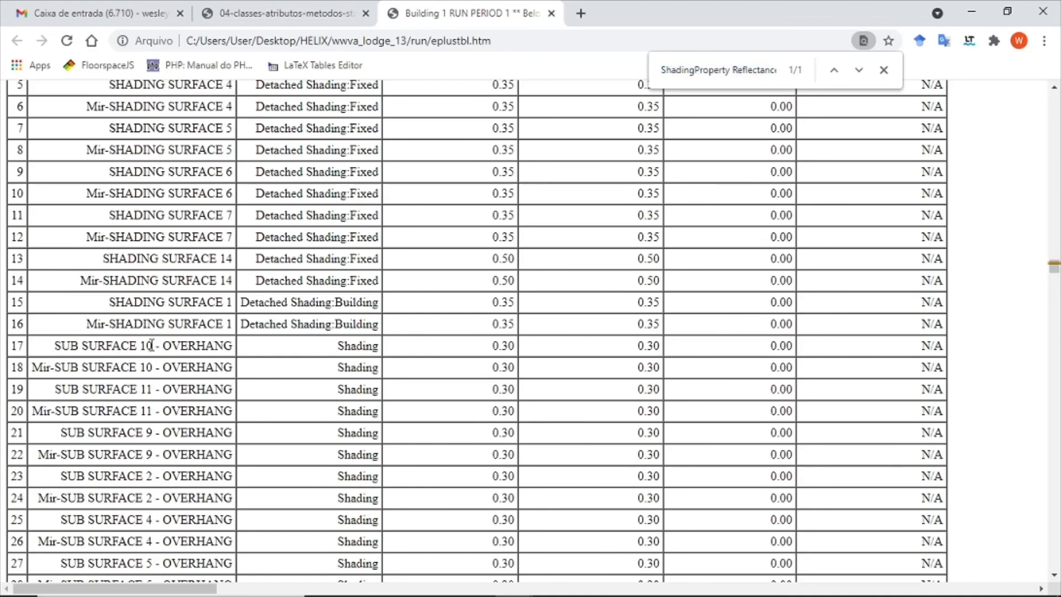
drag(151, 345, 405, 390)
click(497, 408)
drag(162, 345, 235, 349)
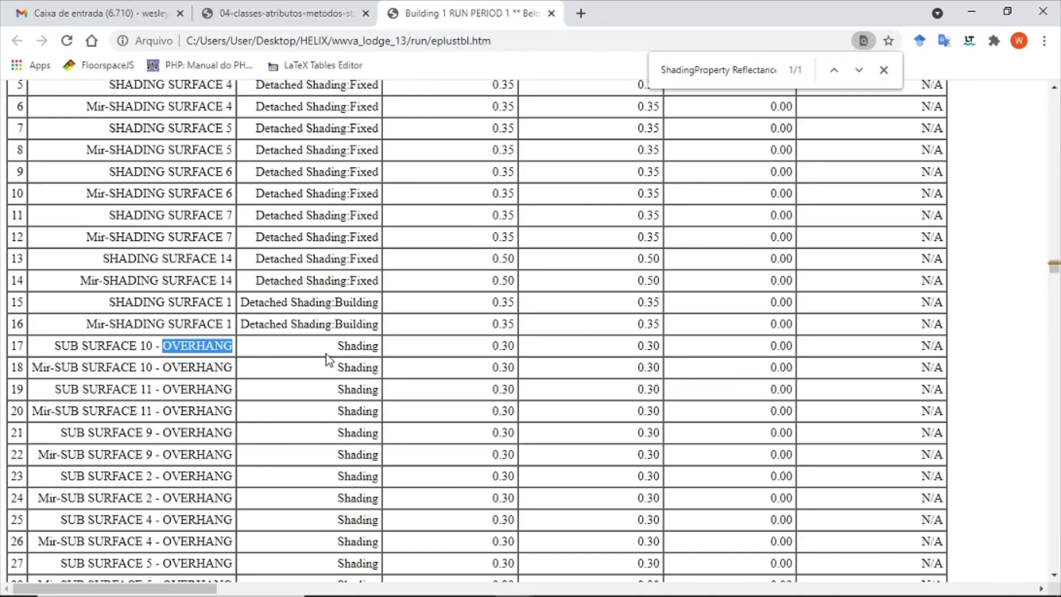
drag(489, 351, 573, 366)
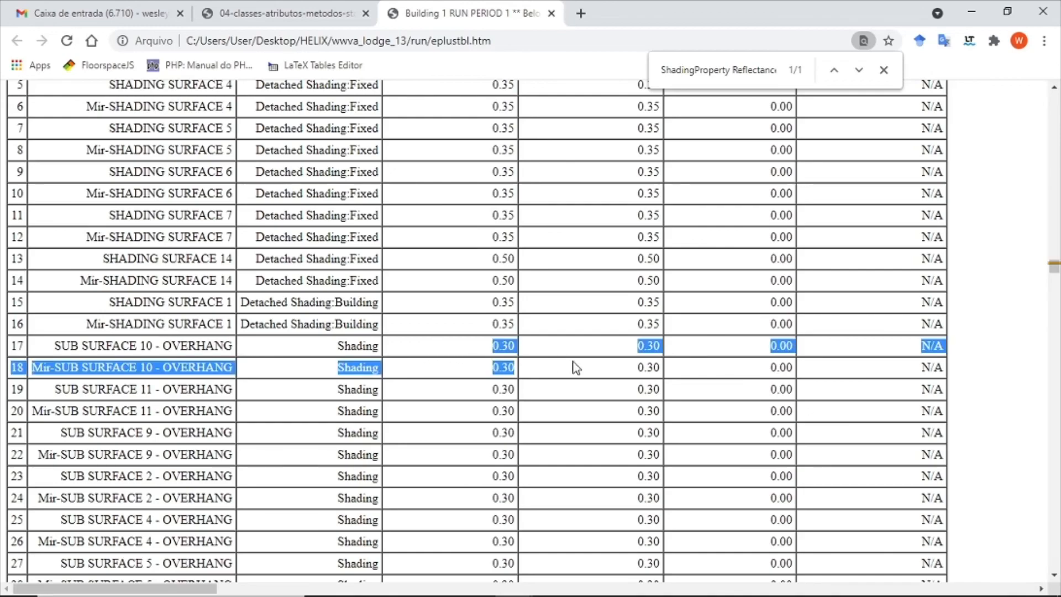
scroll(582, 402, down, 10)
scroll(578, 396, down, 20)
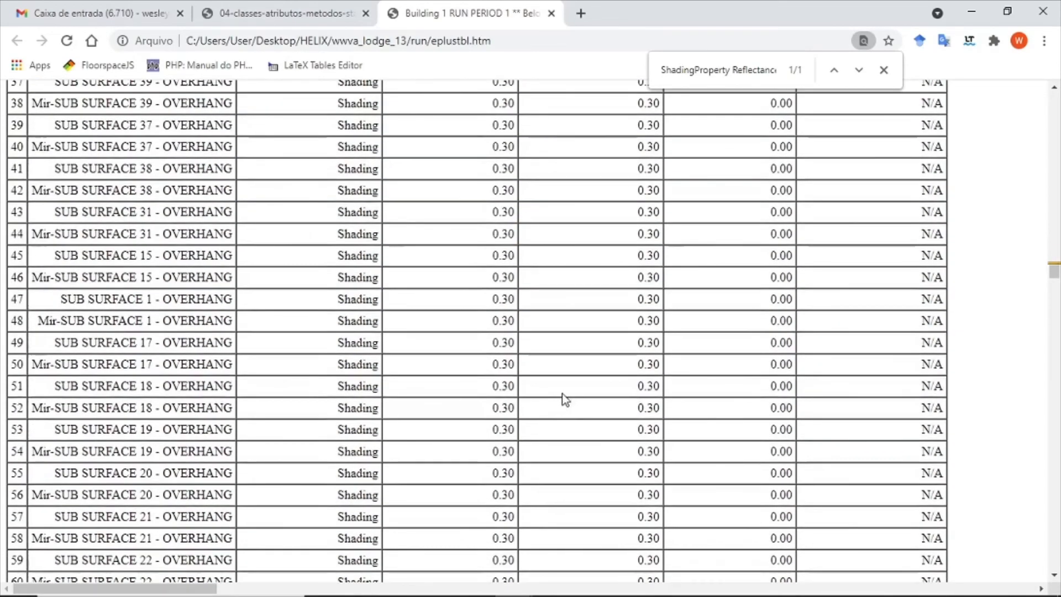
scroll(199, 339, down, 4)
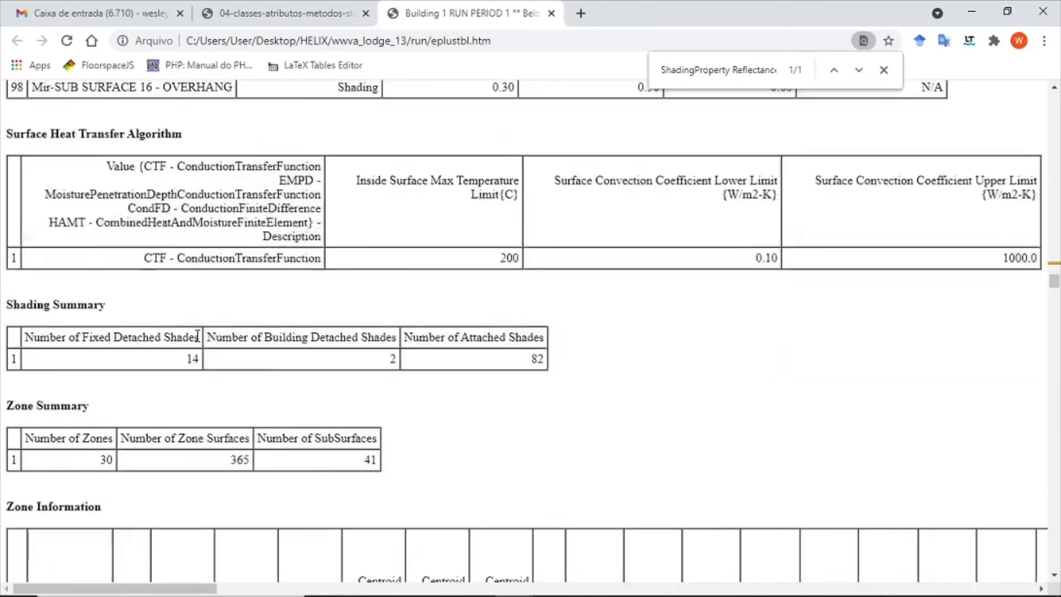
- Return to the ShadingProperty Reflectance table and compare the shading types and reflectances of Shading Surface 14 and Shading Surface 1
scroll(207, 313, up, 20)
scroll(206, 310, up, 15)
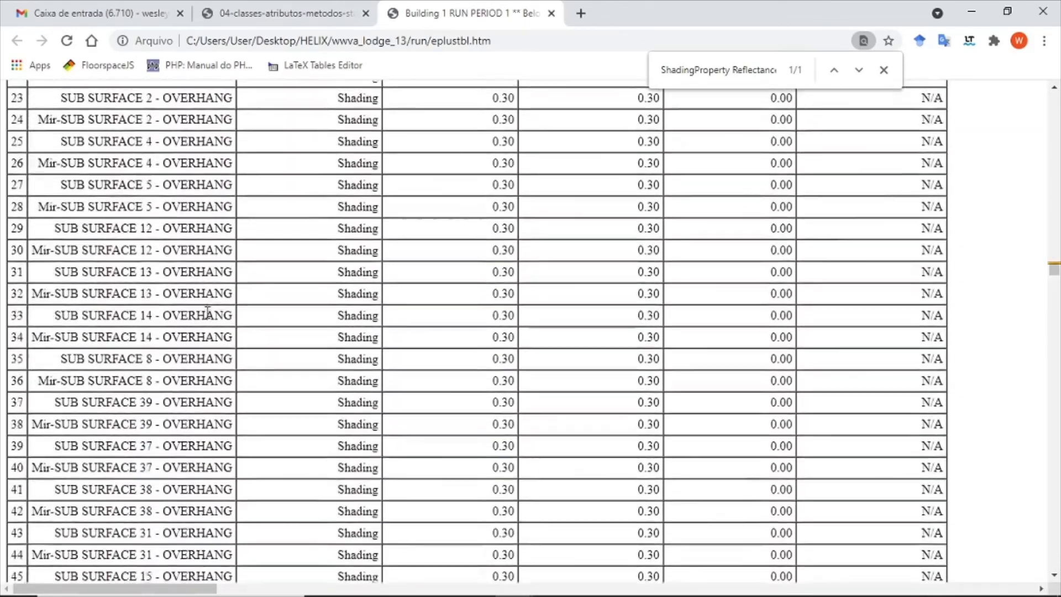
scroll(283, 354, up, 3)
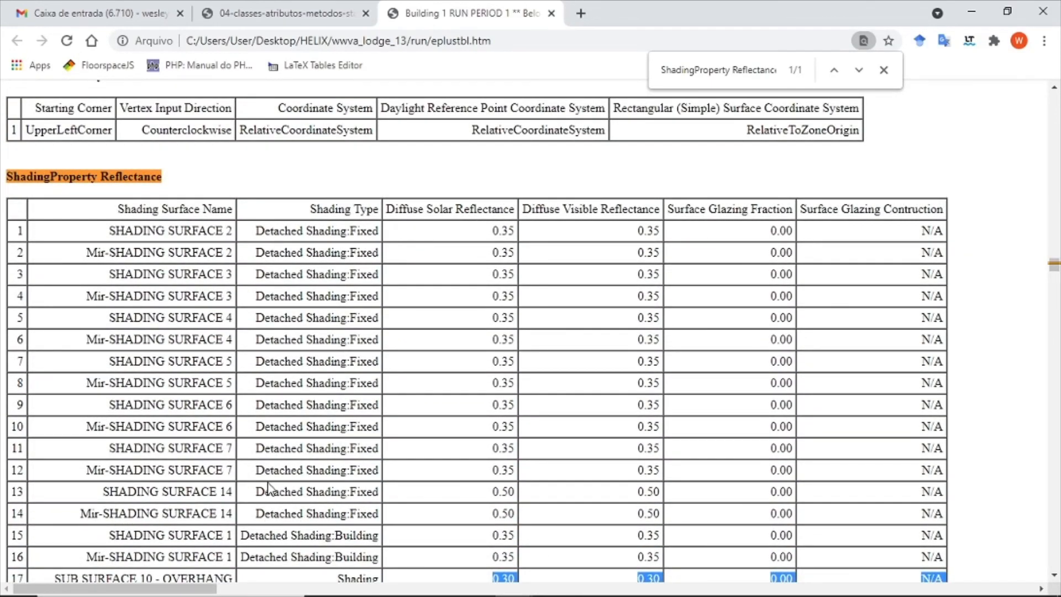
drag(270, 489, 375, 515)
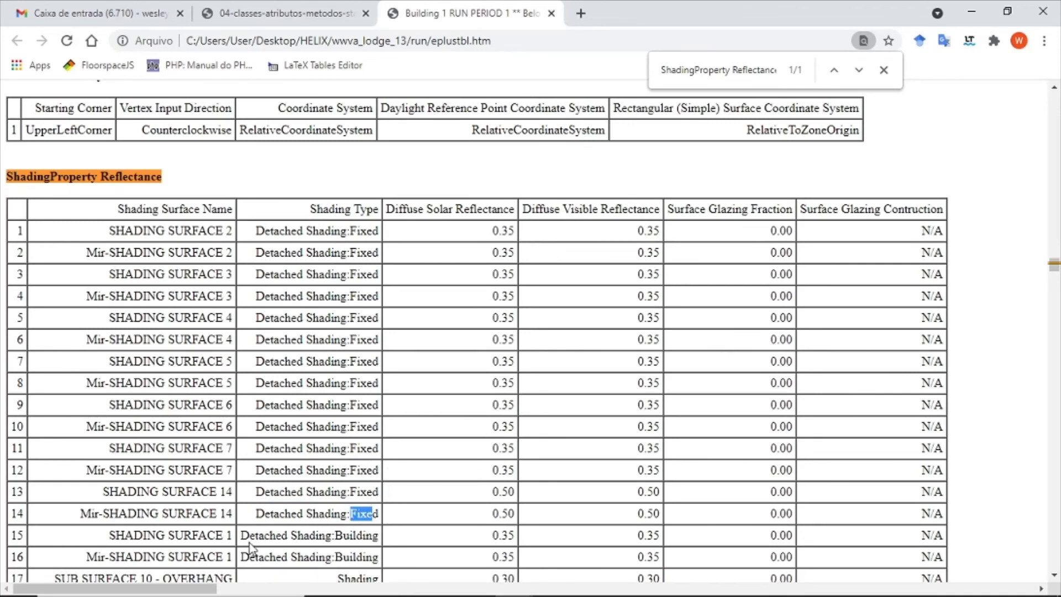
scroll(493, 356, down, 1)
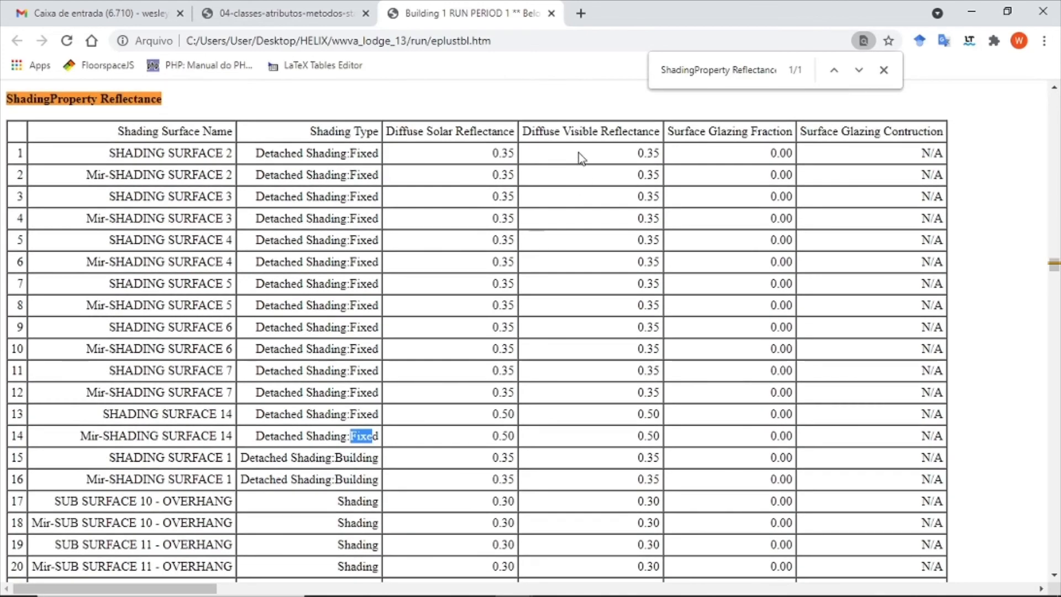
- Check the Solar Distribution in the report's Building Information table and look over the neighbouring site and algorithm tables
scroll(583, 316, up, 2)
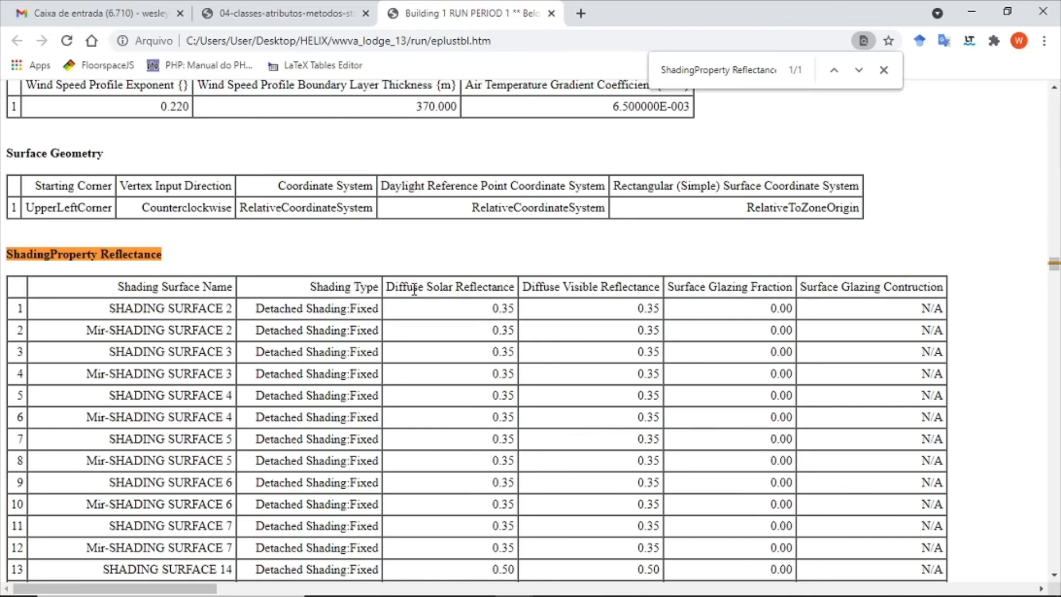
scroll(318, 306, up, 10)
scroll(320, 313, up, 17)
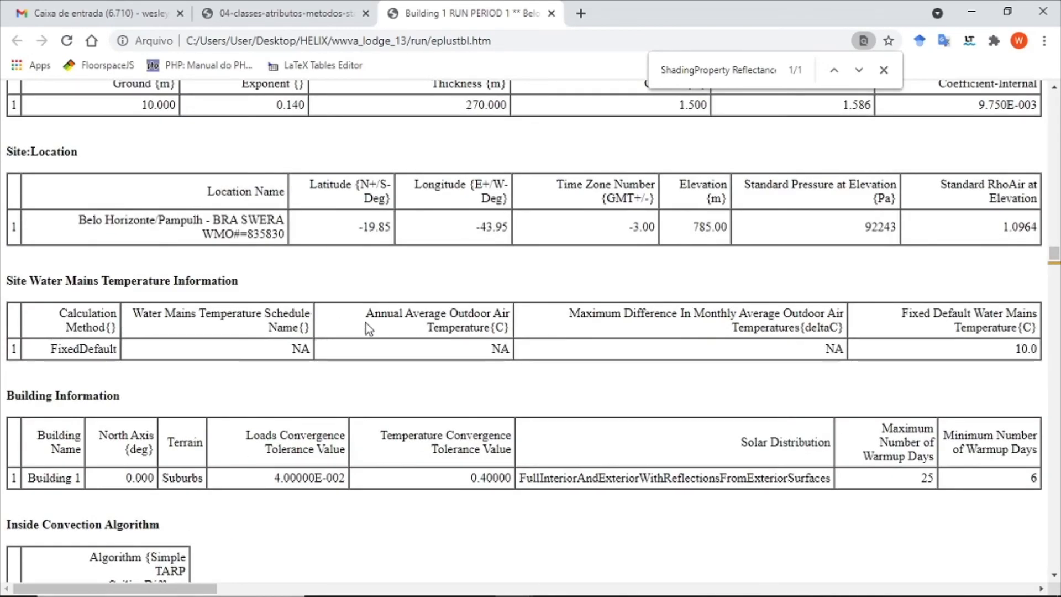
scroll(477, 439, down, 12)
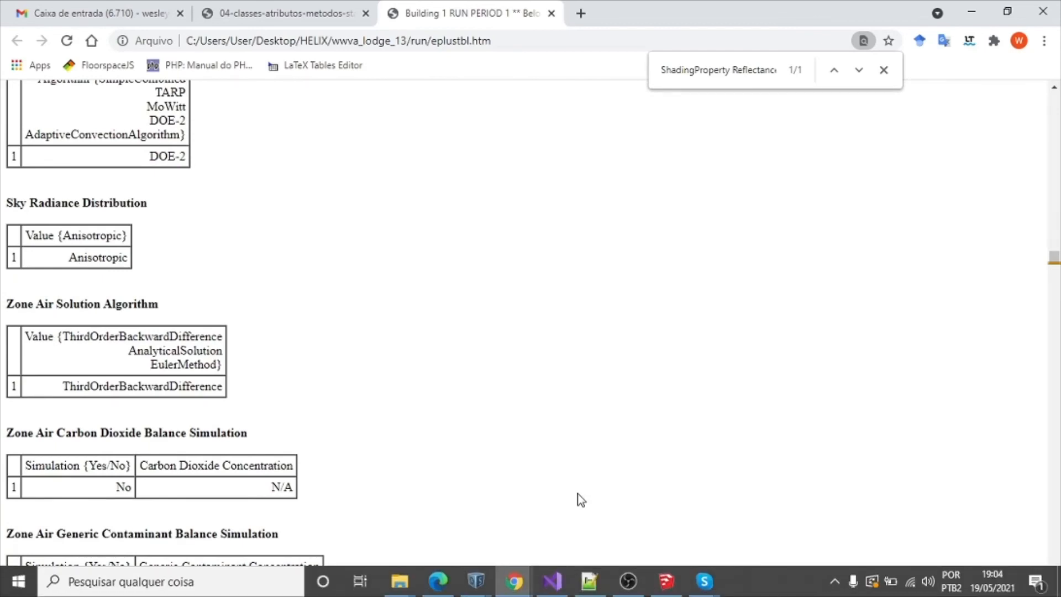